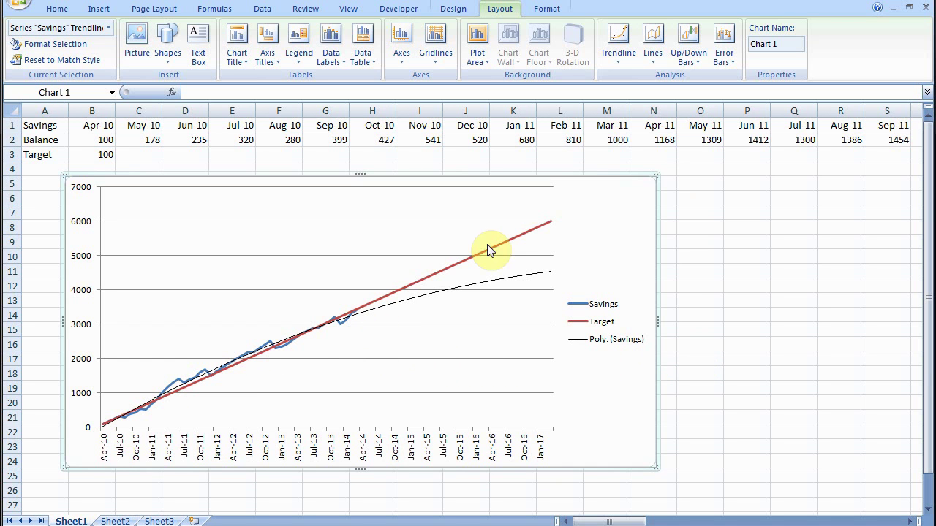
# Remove the existing polynomial trendline of the Savings series from the chart
pyautogui.moveTo(530, 229)
pyautogui.moveTo(318, 341)
pyautogui.moveTo(434, 276)
pyautogui.click(619, 59)
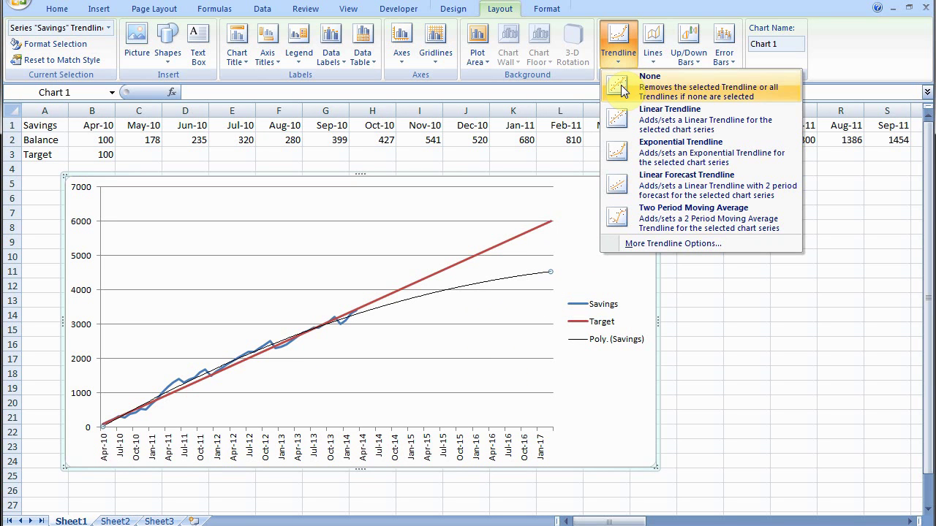
pyautogui.click(622, 89)
# Add a new trendline based on the Savings series and set its regression type to Polynomial
pyautogui.click(617, 69)
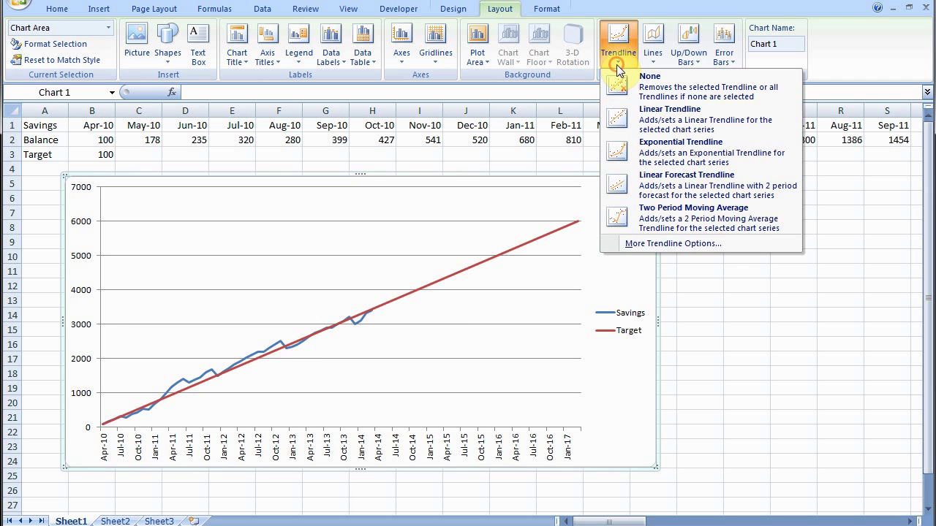
pyautogui.click(638, 245)
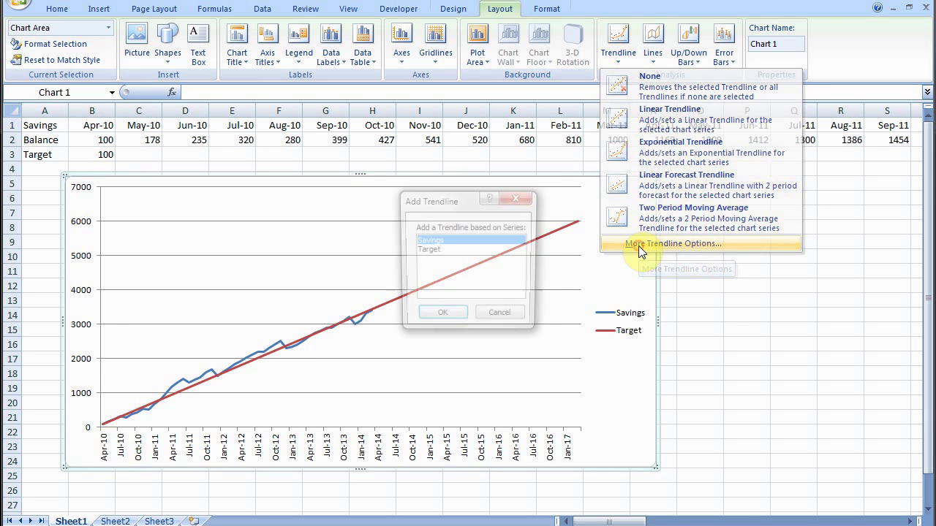
pyautogui.click(437, 314)
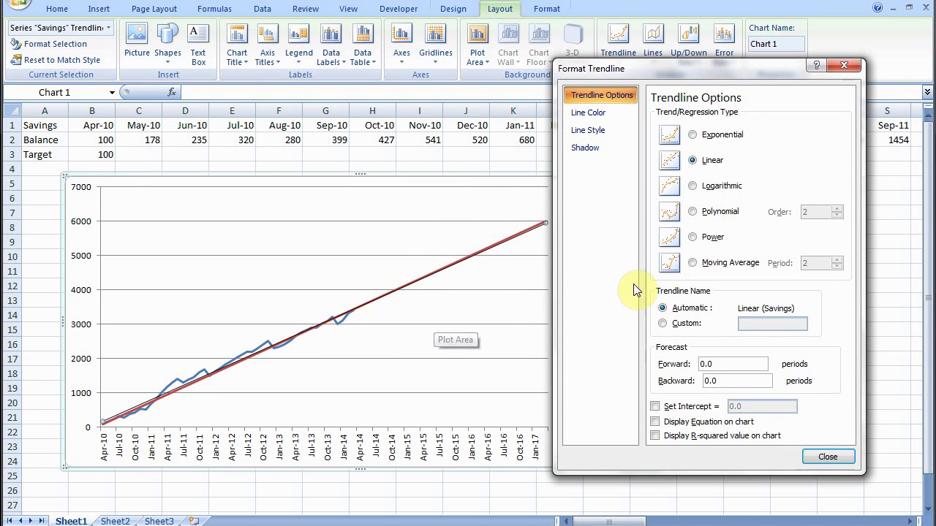
pyautogui.click(694, 212)
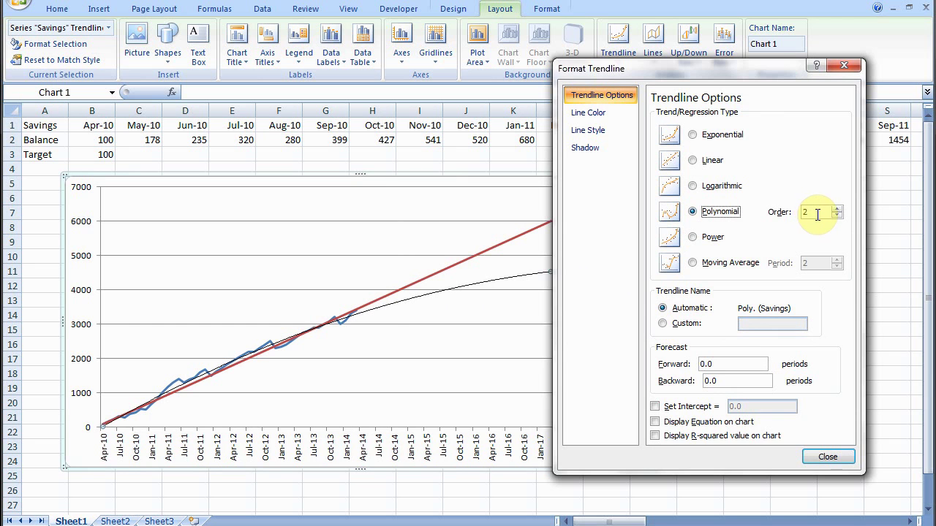
# Try polynomial orders 3 to 6 on the Savings trendline and return it to order 2
pyautogui.moveTo(698, 71); pyautogui.dragTo(729, 70)
pyautogui.click(866, 210)
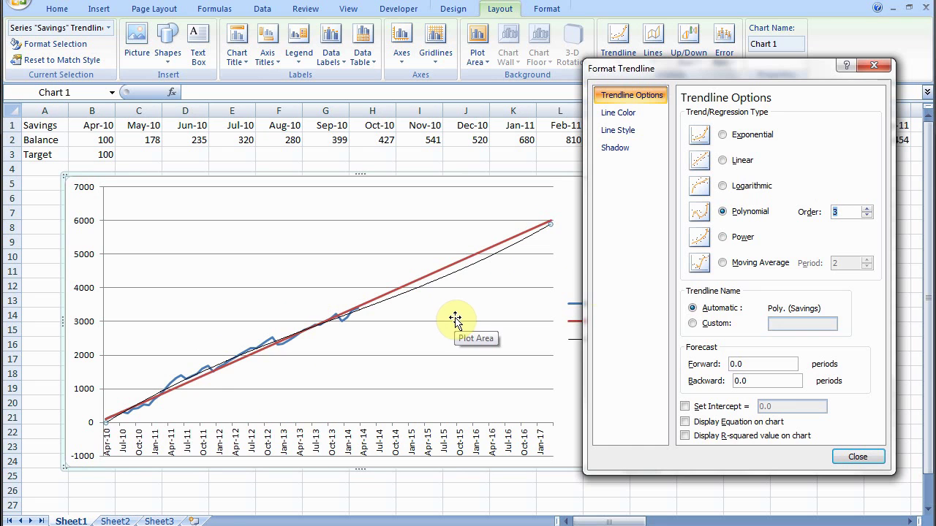
pyautogui.click(867, 209)
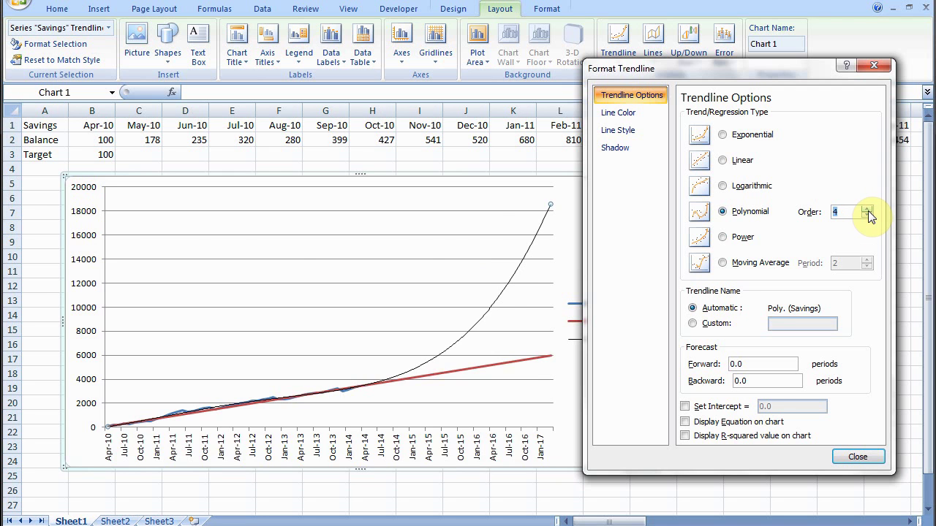
pyautogui.click(867, 210)
pyautogui.click(868, 209)
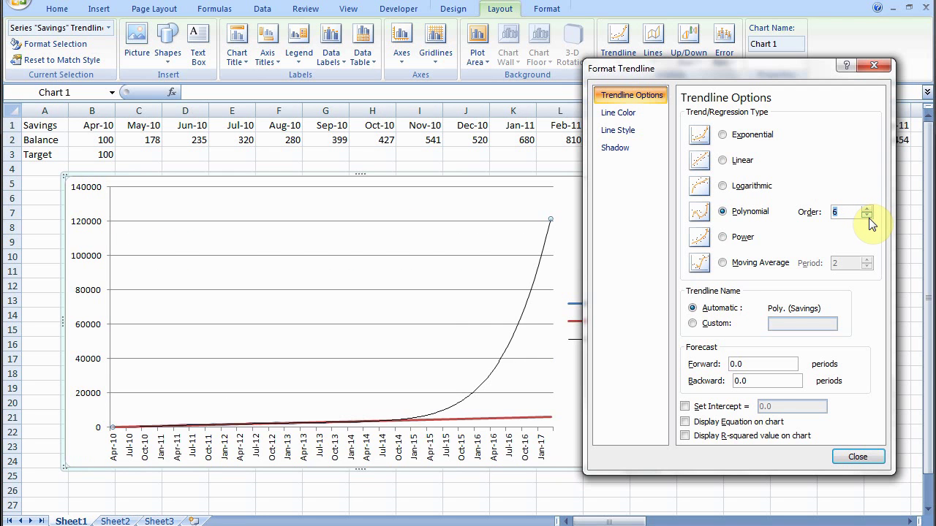
pyautogui.click(868, 217)
pyautogui.click(868, 217)
pyautogui.click(868, 216)
pyautogui.click(868, 217)
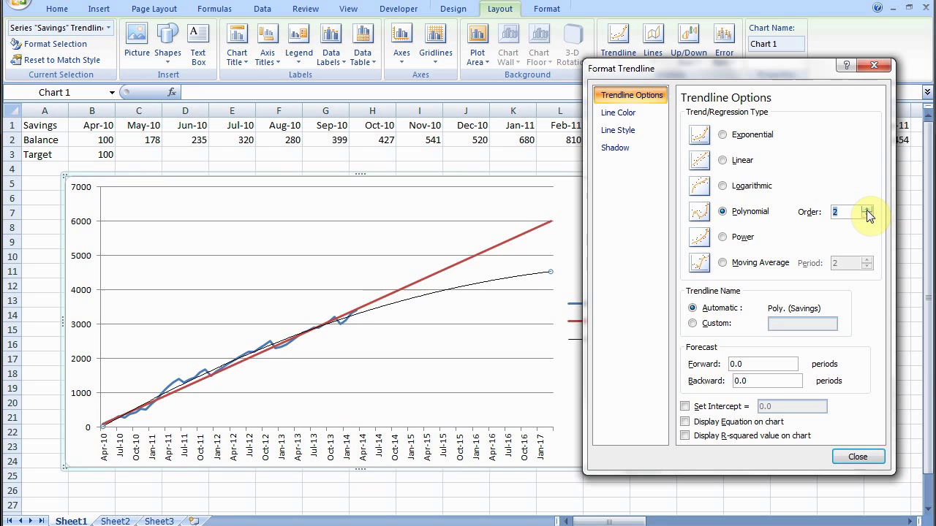
# Set the Savings trendline's polynomial order to 3 and finish formatting it
pyautogui.click(867, 210)
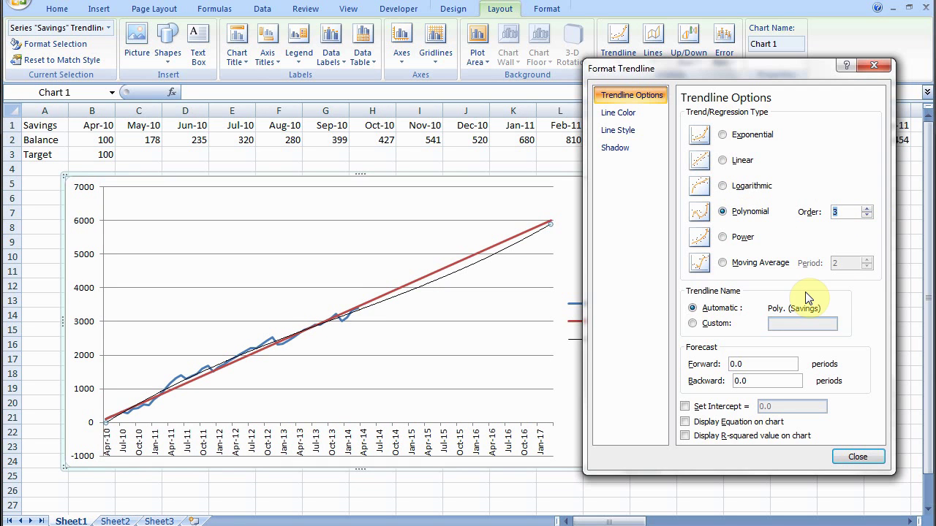
pyautogui.click(851, 458)
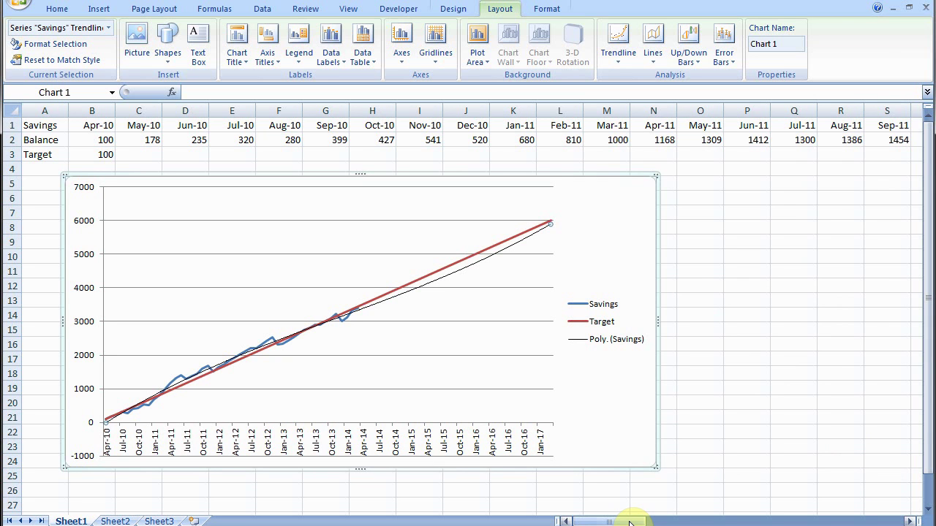
# Enter the headings "What-if Analysis" in cell O5 and "Data" in cell Q5, beside the chart
pyautogui.moveTo(630, 522); pyautogui.dragTo(633, 522)
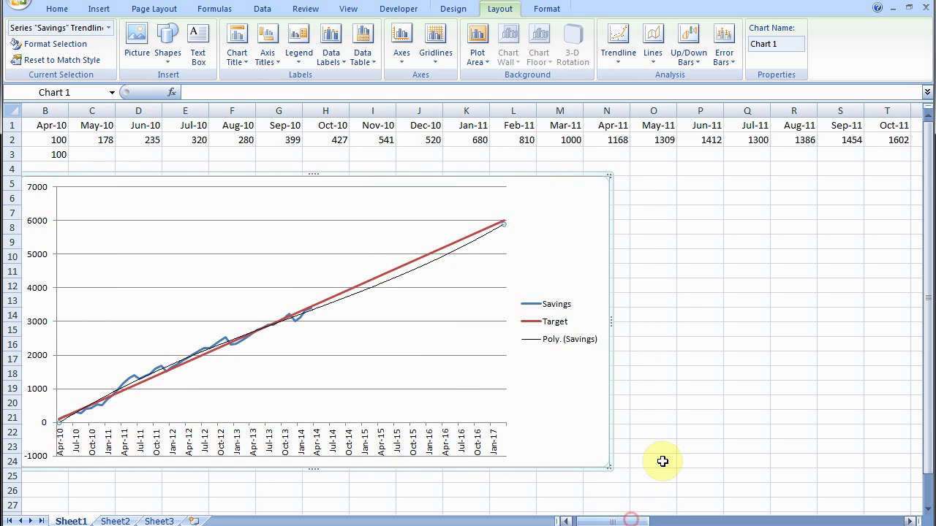
pyautogui.click(673, 187)
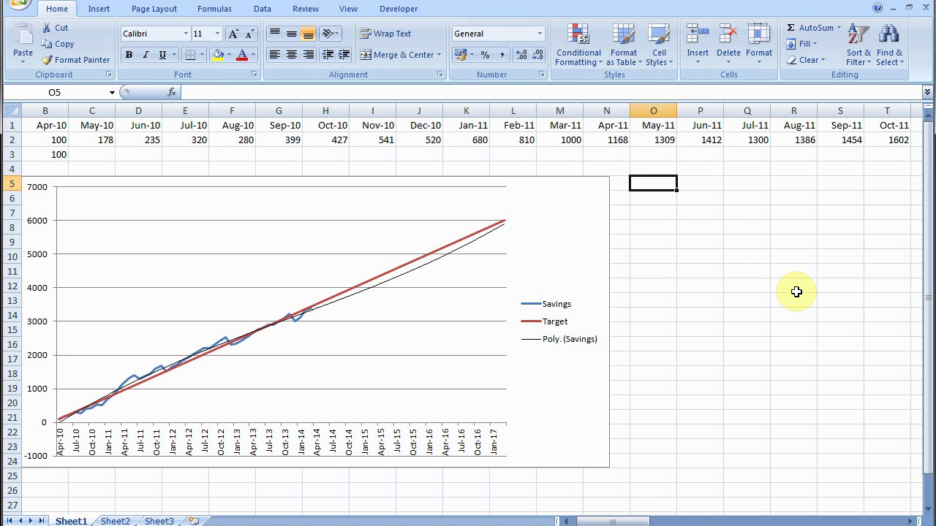
pyautogui.write('What')
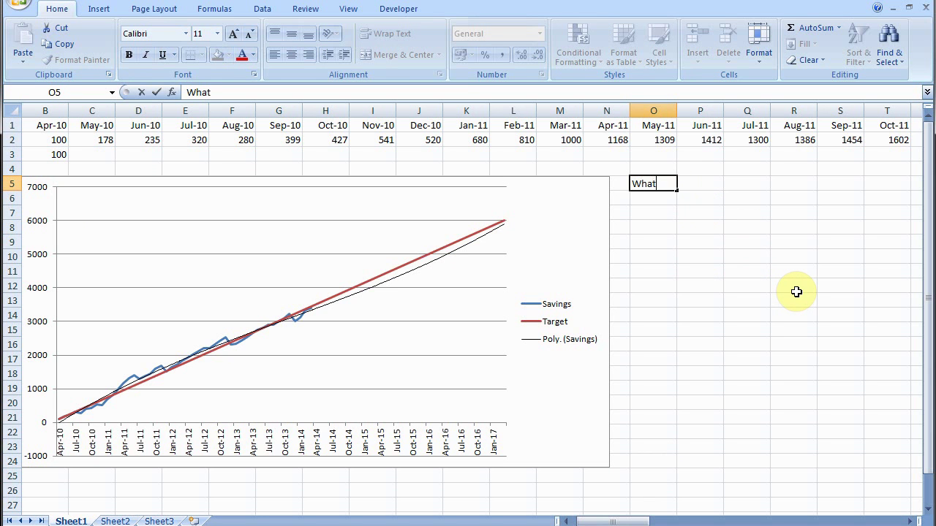
pyautogui.write('-if Analysis')
pyautogui.press('Tab')
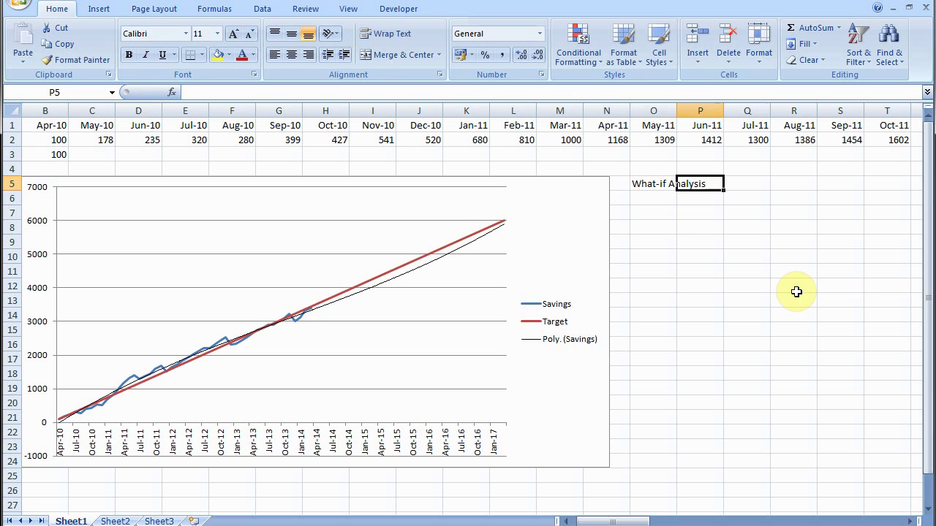
pyautogui.press('Tab')
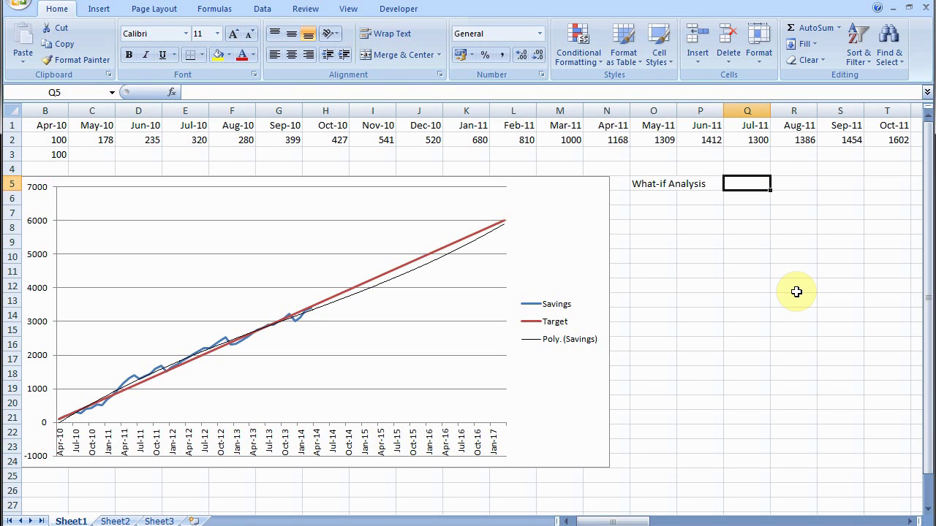
pyautogui.write('Dat')
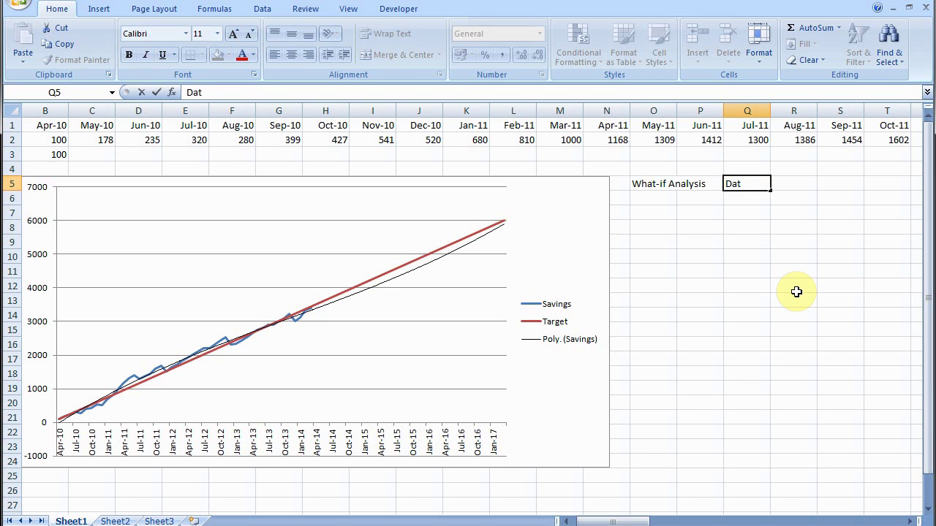
pyautogui.write('a')
pyautogui.press('Tab')
# Enter the label "Present Value (-PV)" in cell O6 under the What-if Analysis heading
pyautogui.press('Down')
pyautogui.press('Left')
pyautogui.press('Left')
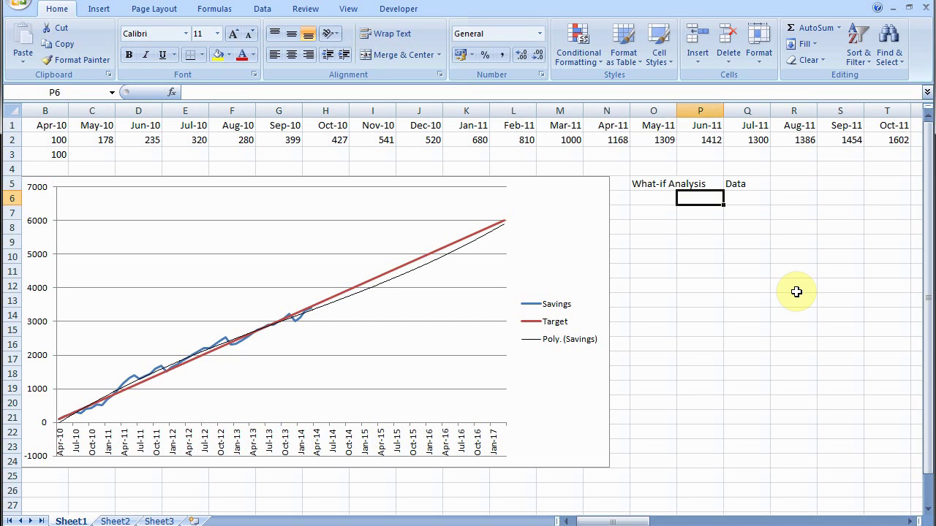
pyautogui.press('Left')
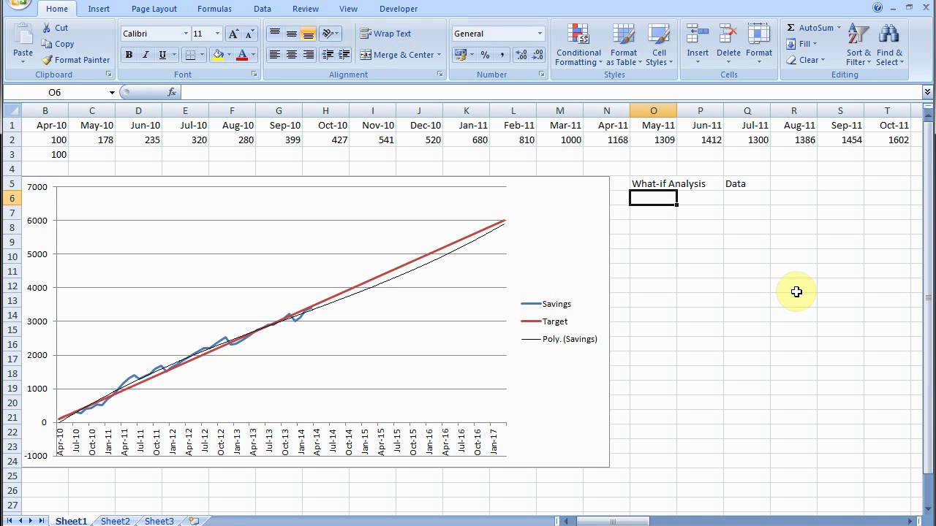
pyautogui.write('Present Va')
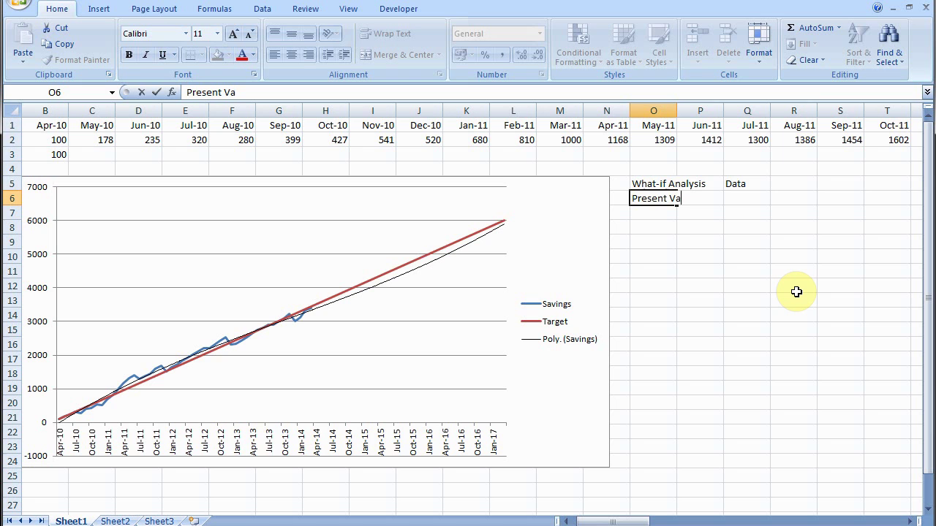
pyautogui.write('lue (-PV)')
pyautogui.press('Tab')
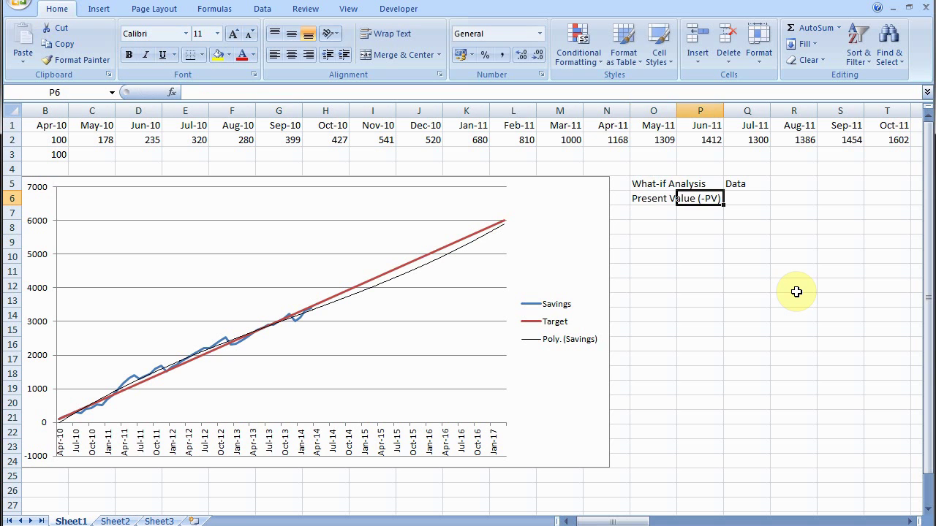
# Look up the most recent savings balance at the end of the filled part of row 2
pyautogui.press('Up')
pyautogui.press('Up')
pyautogui.press('Up')
pyautogui.press('Up')
pyautogui.press('Right')
pyautogui.press('Right')
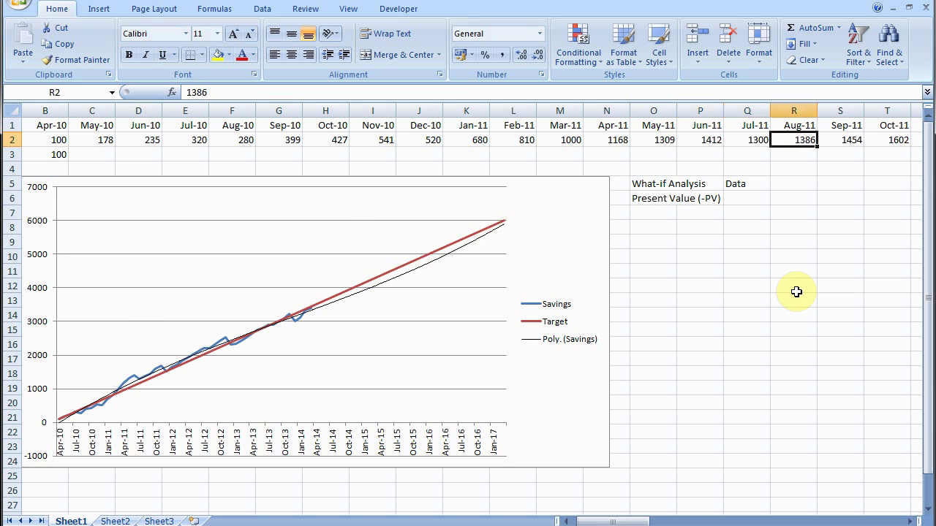
pyautogui.hotkey('ctrl', 'Right')
pyautogui.press('Right')
pyautogui.press('Right')
pyautogui.press('Right')
pyautogui.press('Right')
pyautogui.press('Right')
pyautogui.press('Right')
pyautogui.press('Right')
pyautogui.press('Right')
pyautogui.press('Right')
pyautogui.press('Right')
pyautogui.press('Right')
pyautogui.press('Right')
pyautogui.press('Right')
pyautogui.press('Right')
pyautogui.press('Right')
pyautogui.press('Right')
pyautogui.press('Right')
pyautogui.press('Right')
pyautogui.press('Right')
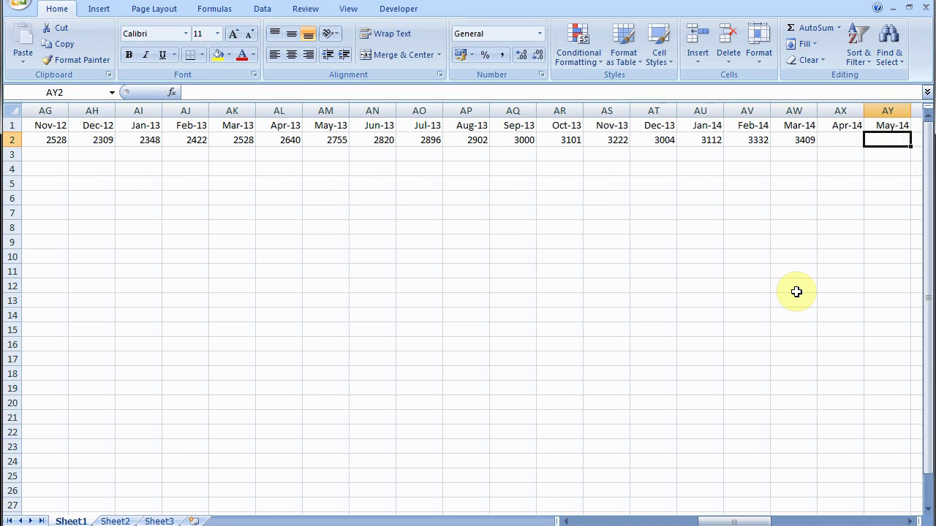
pyautogui.press('Left')
pyautogui.press('Left')
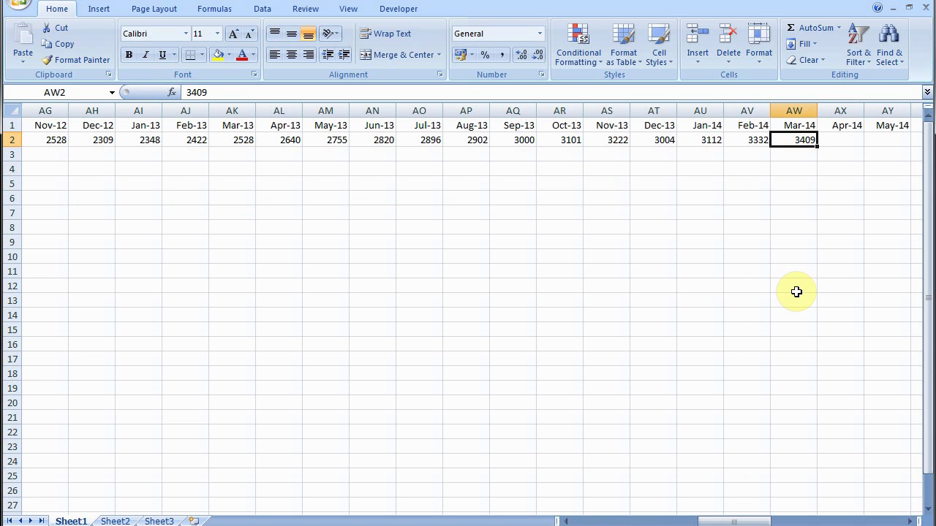
# Enter -3409 as the present value in cell Q6
pyautogui.press('Left')
pyautogui.press('Left')
pyautogui.press('Left')
pyautogui.press('Left')
pyautogui.press('Left')
pyautogui.press('Left')
pyautogui.press('Left')
pyautogui.press('Left')
pyautogui.press('Left')
pyautogui.press('Left')
pyautogui.press('Left')
pyautogui.press('Left')
pyautogui.press('Left')
pyautogui.press('Left')
pyautogui.press('Left')
pyautogui.press('Left')
pyautogui.press('Left')
pyautogui.press('Left')
pyautogui.press('Left')
pyautogui.press('Left')
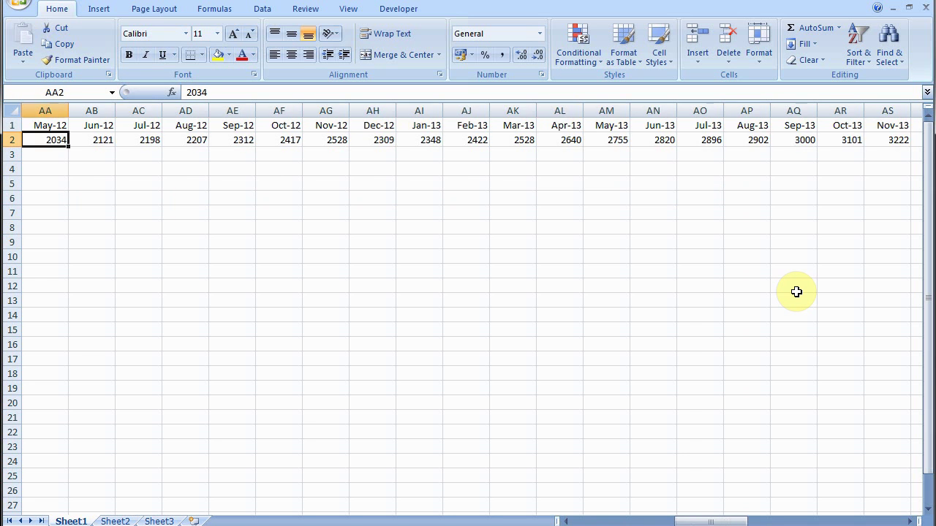
pyautogui.press('Left')
pyautogui.press('Left')
pyautogui.press('Left')
pyautogui.press('Left')
pyautogui.press('Left')
pyautogui.press('Left')
pyautogui.press('Left')
pyautogui.press('Left')
pyautogui.press('Left')
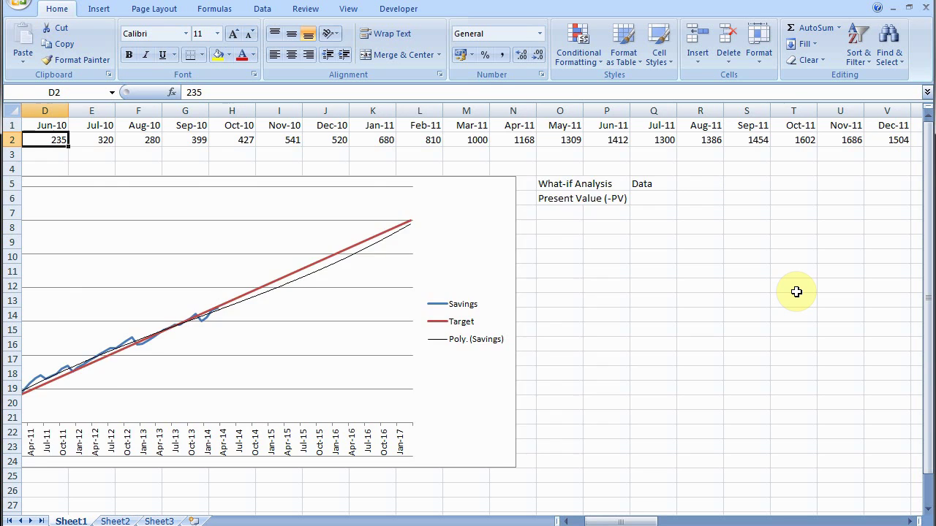
pyautogui.press('Down')
pyautogui.press('Down')
pyautogui.press('Right')
pyautogui.press('Right')
pyautogui.press('Right')
pyautogui.press('Right')
pyautogui.press('Right')
pyautogui.press('Right')
pyautogui.press('Right')
pyautogui.press('Right')
pyautogui.press('Right')
pyautogui.press('Right')
pyautogui.press('Right')
pyautogui.press('Right')
pyautogui.press('Right')
pyautogui.press('Right')
pyautogui.press('Right')
pyautogui.press('Right')
pyautogui.press('Right')
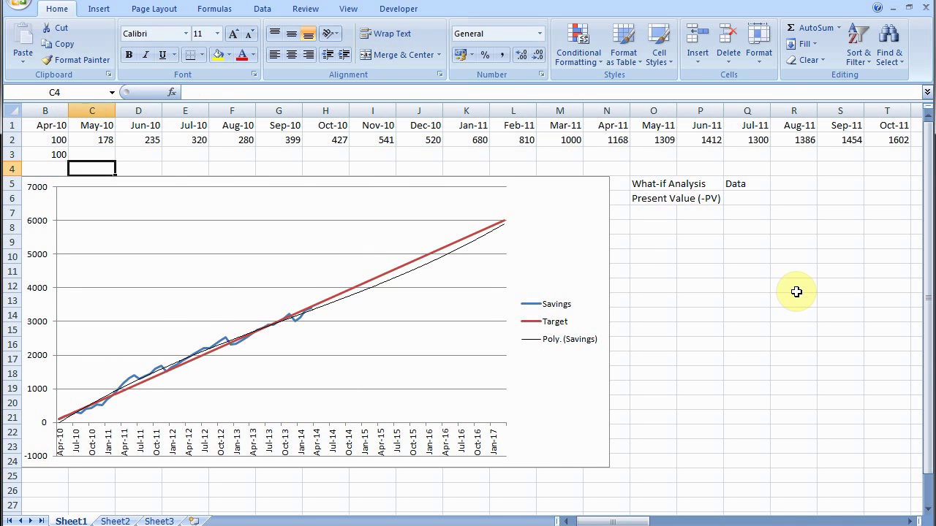
pyautogui.press('Down')
pyautogui.press('Left')
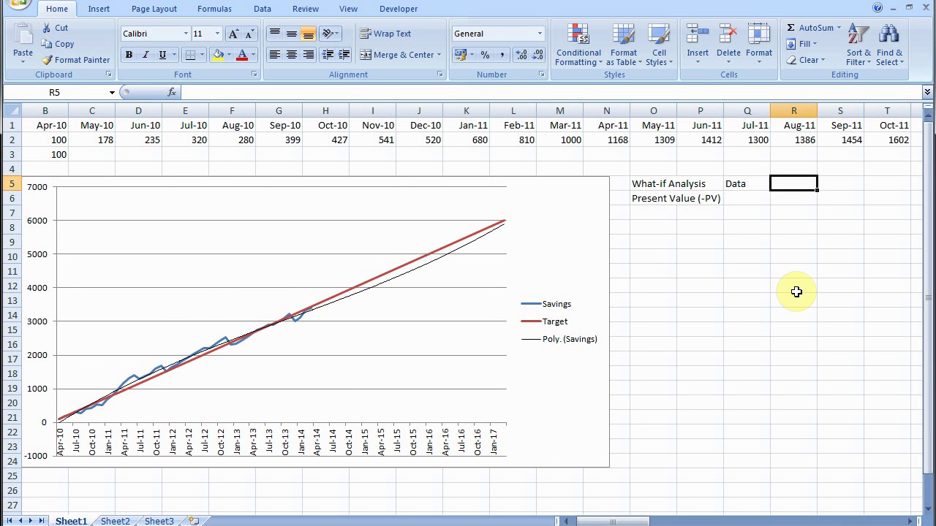
pyautogui.press('Down')
pyautogui.press('Left')
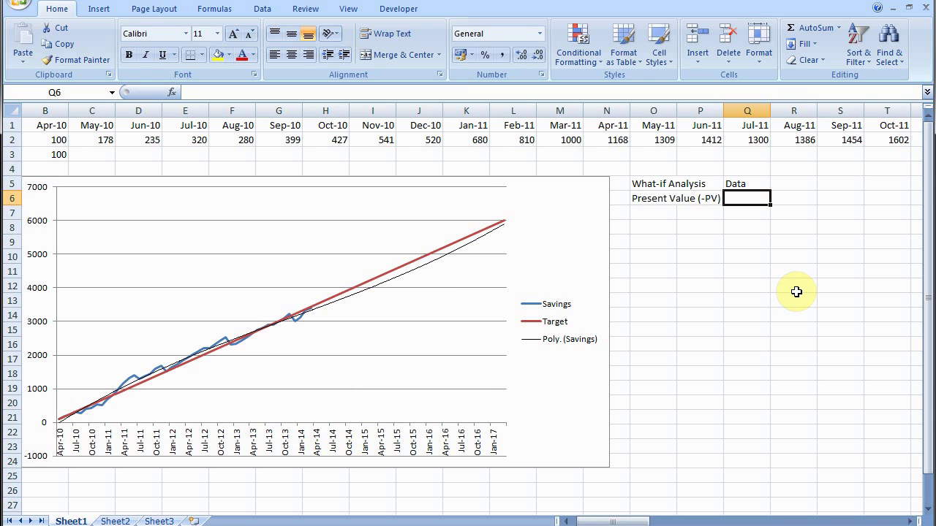
pyautogui.write('-34')
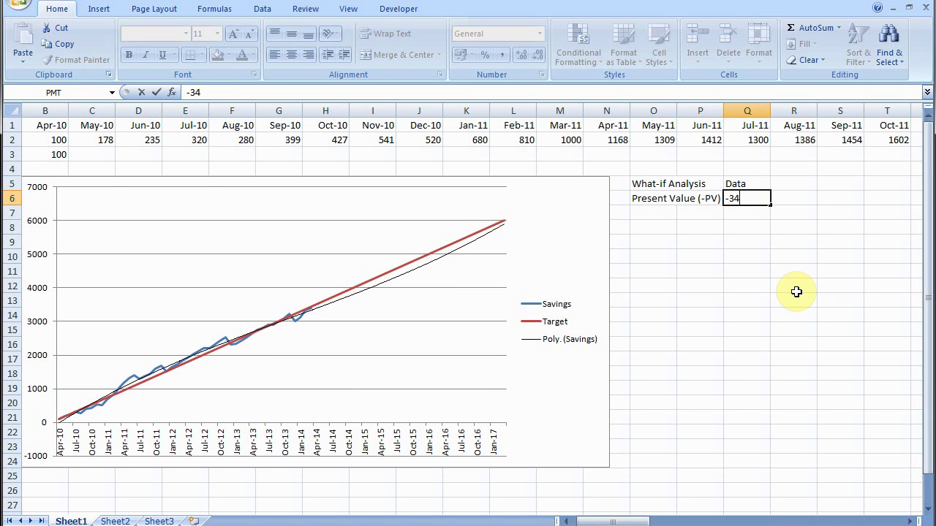
pyautogui.write('09')
pyautogui.press('Return')
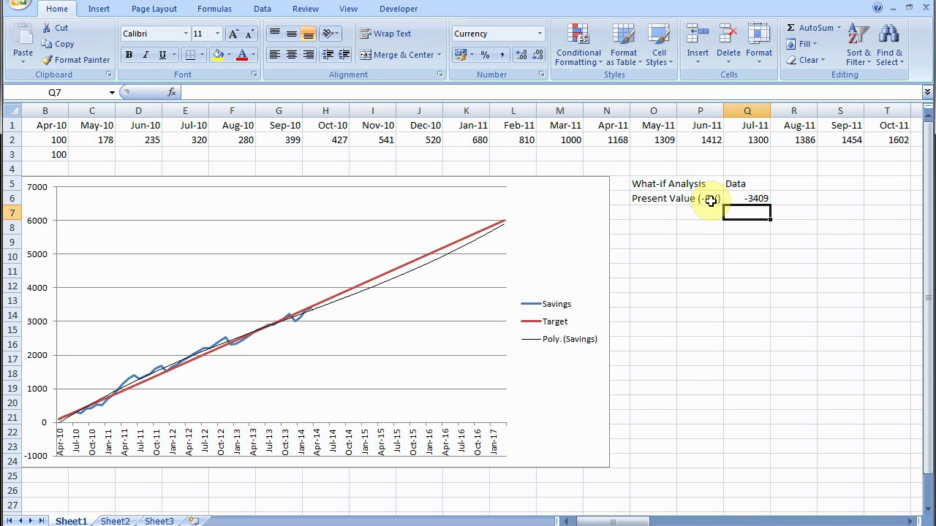
pyautogui.click(218, 10)
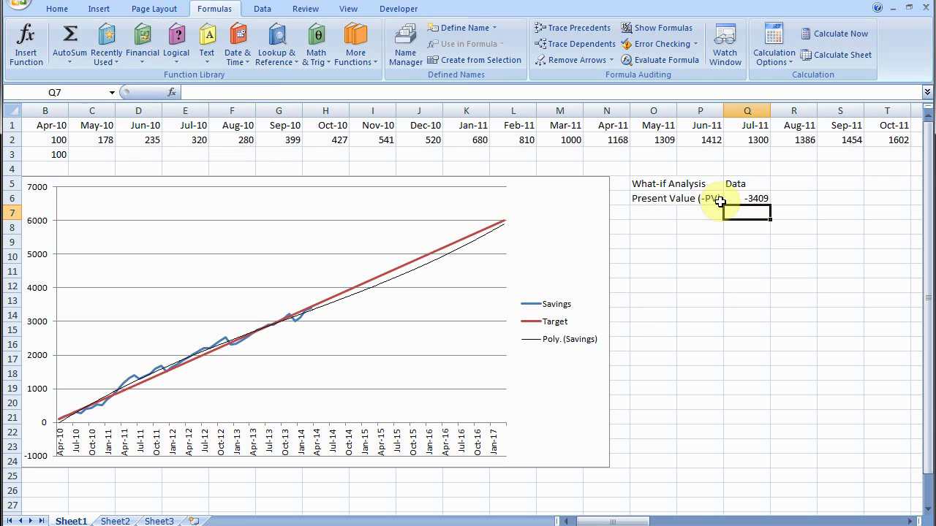
pyautogui.click(142, 54)
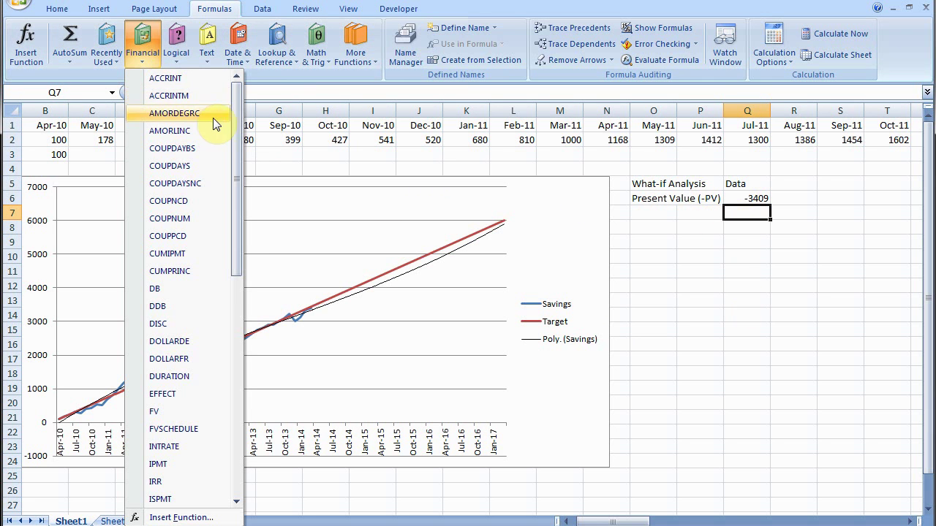
pyautogui.moveTo(233, 122); pyautogui.dragTo(241, 290)
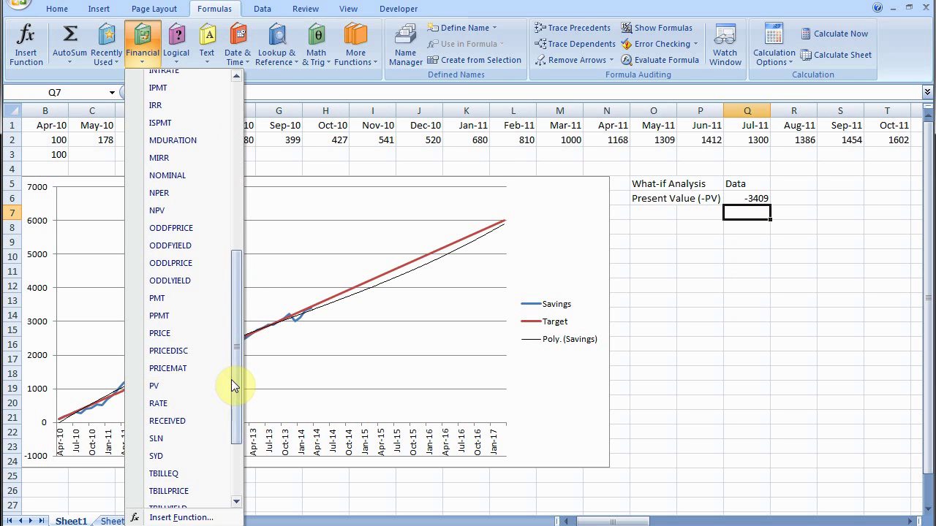
pyautogui.moveTo(238, 379); pyautogui.dragTo(238, 183)
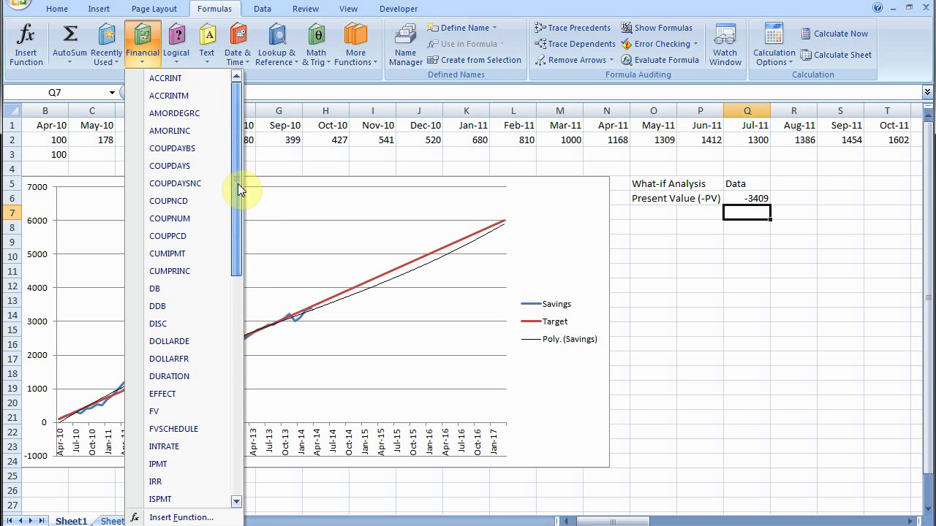
pyautogui.click(139, 58)
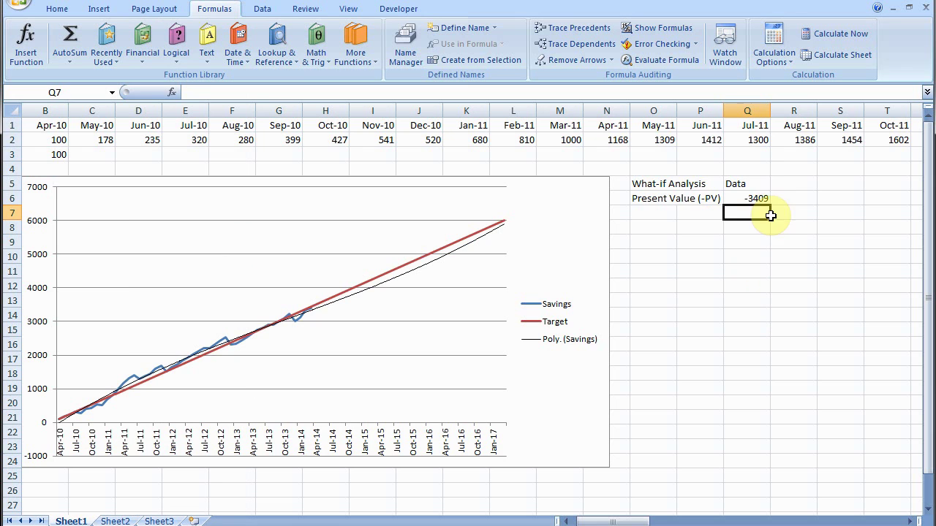
pyautogui.click(748, 202)
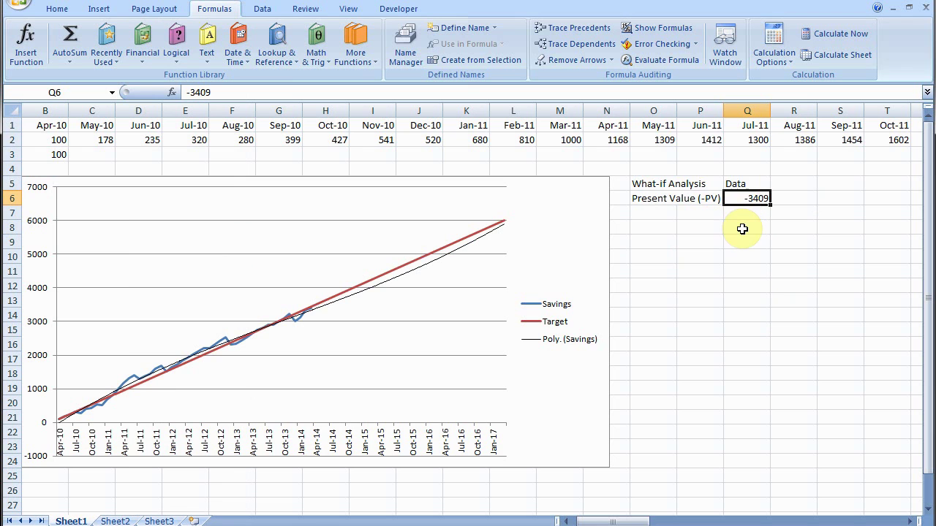
# Enter the label "Payments (-PMT)" in cell O7 with a payment of 50 in cell Q7
pyautogui.click(652, 214)
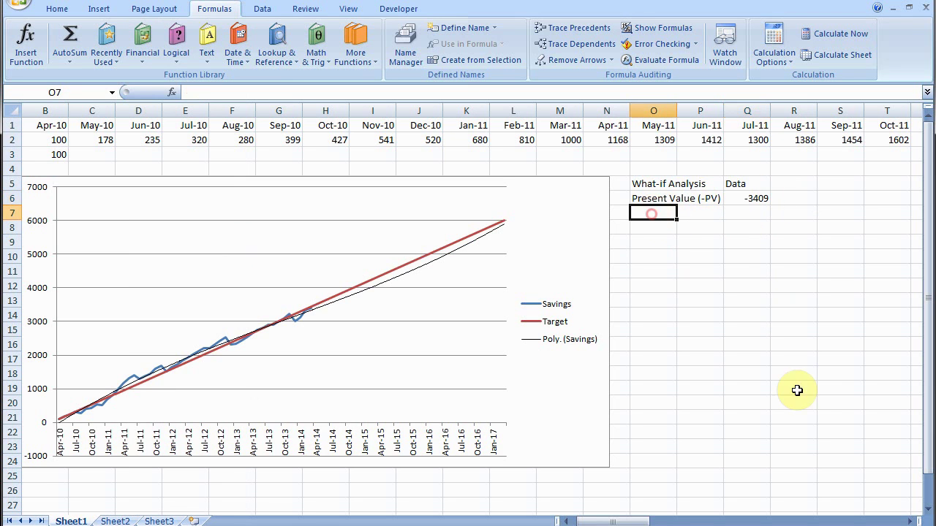
pyautogui.write('Paym')
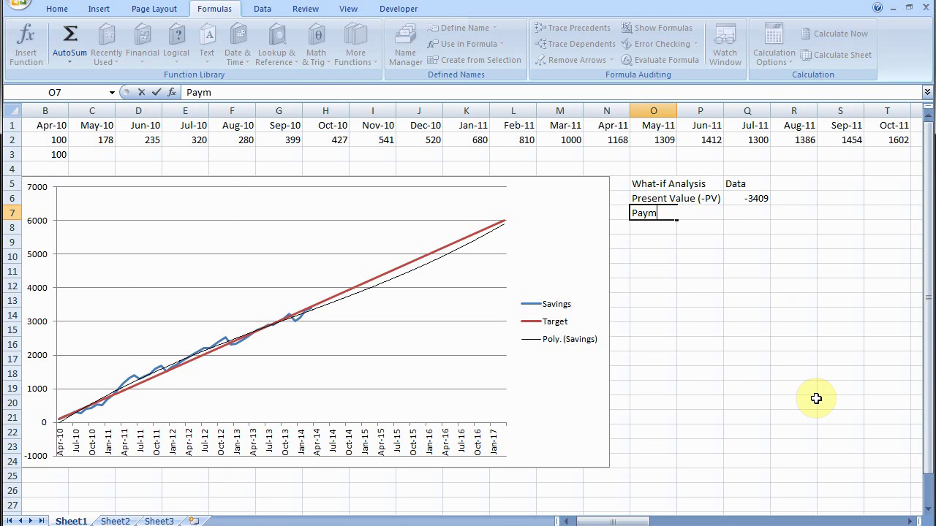
pyautogui.write('ents (-PMT)')
pyautogui.press('Tab')
pyautogui.press('Tab')
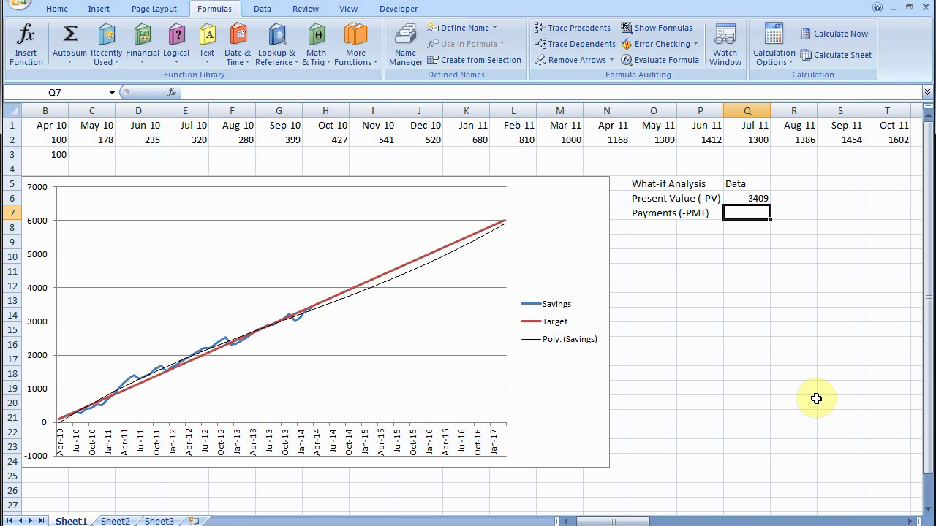
pyautogui.write('50')
pyautogui.press('Return')
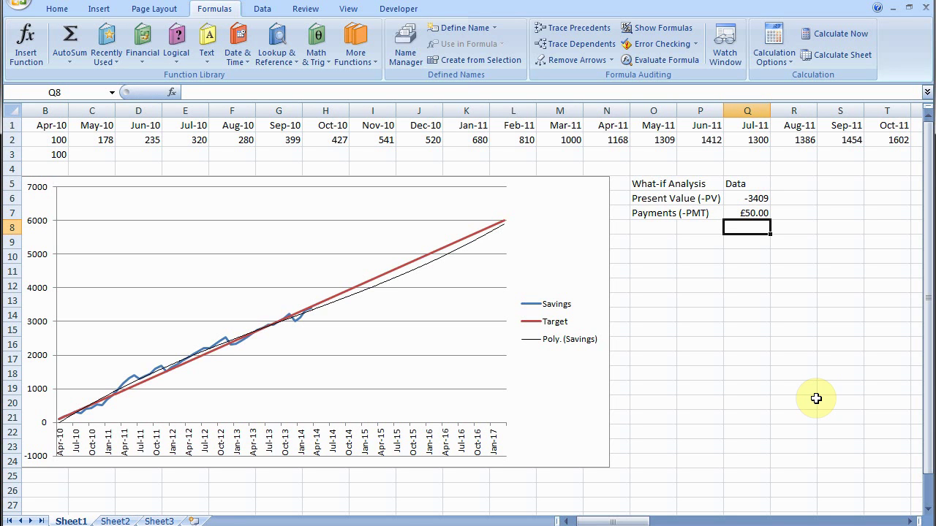
# Enter the label "Periods per year" in cell O8 with the value 12 in cell Q8
pyautogui.press('Left')
pyautogui.press('Left')
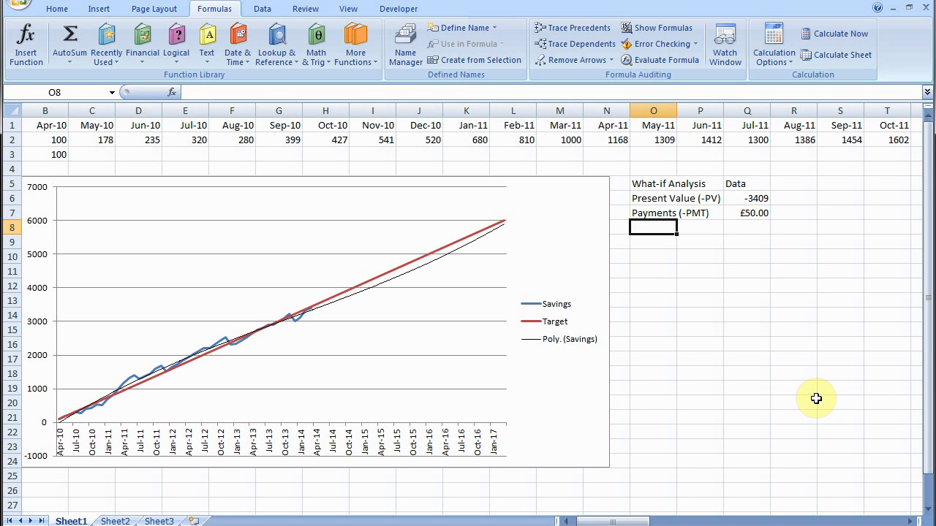
pyautogui.write('Perid')
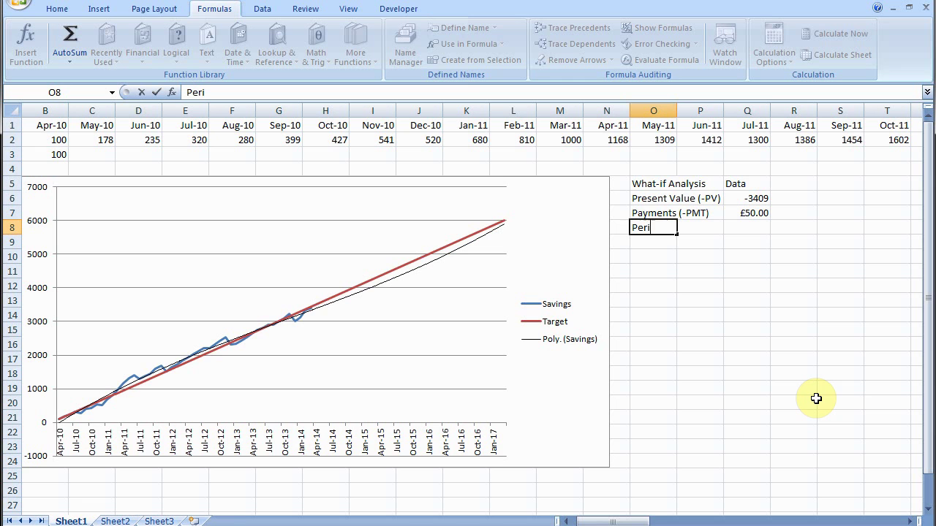
pyautogui.press('BackSpace')
pyautogui.write('ods per year')
pyautogui.press('Right')
pyautogui.press('Right')
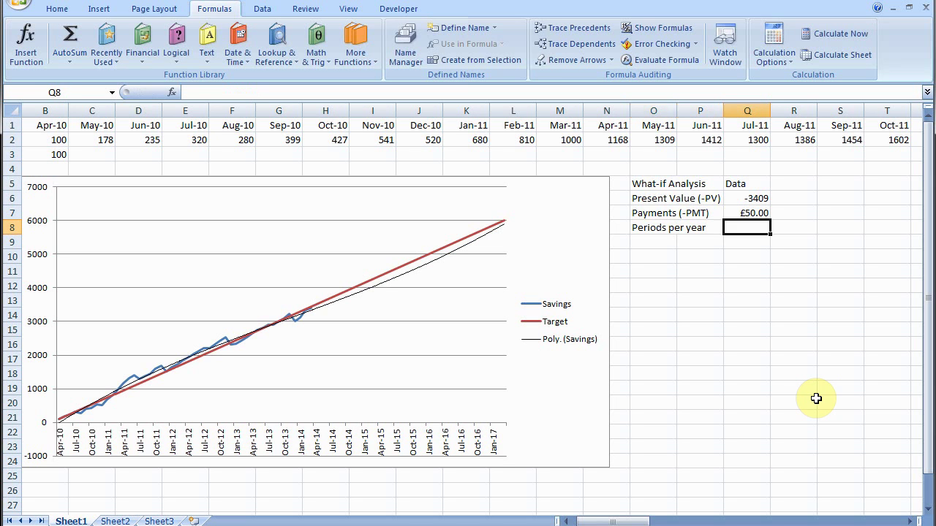
pyautogui.write('12')
pyautogui.press('Return')
# Enter the label "Periods total (NPER)" in cell O9 below the periods-per-year row
pyautogui.press('Left')
pyautogui.press('Left')
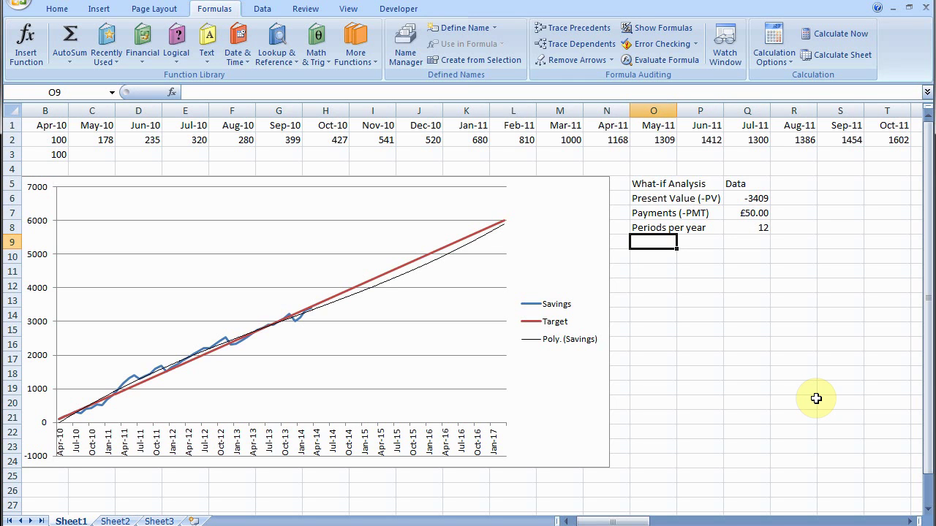
pyautogui.write('P')
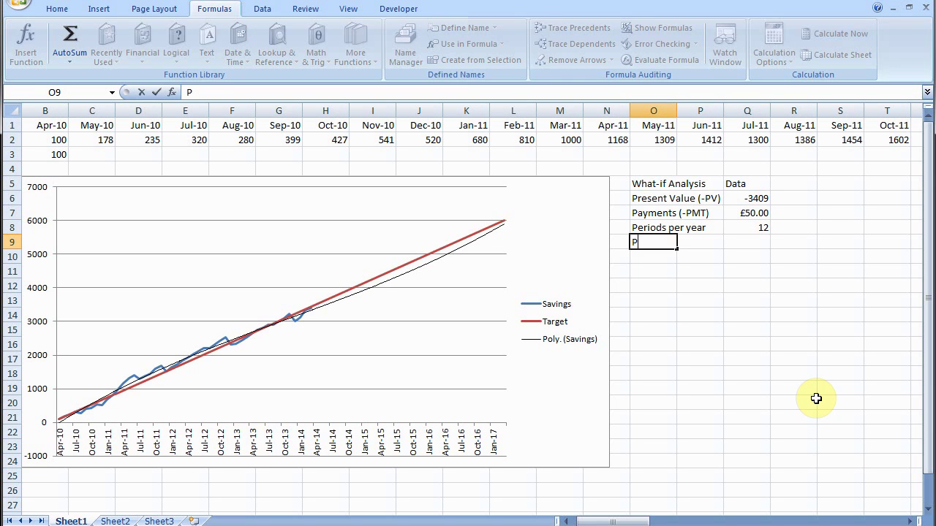
pyautogui.write('erio')
pyautogui.press('BackSpace')
pyautogui.write('ro')
pyautogui.press('BackSpace')
pyautogui.write('io')
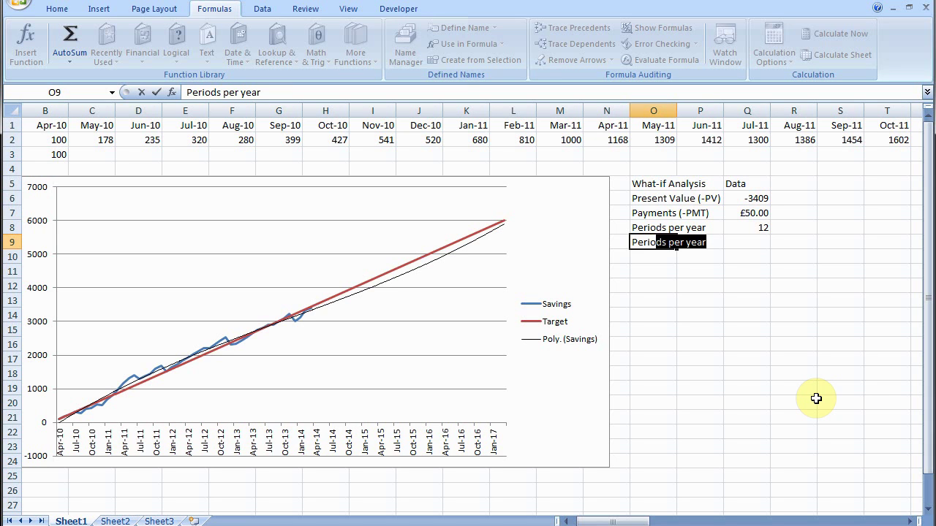
pyautogui.write('ds total (')
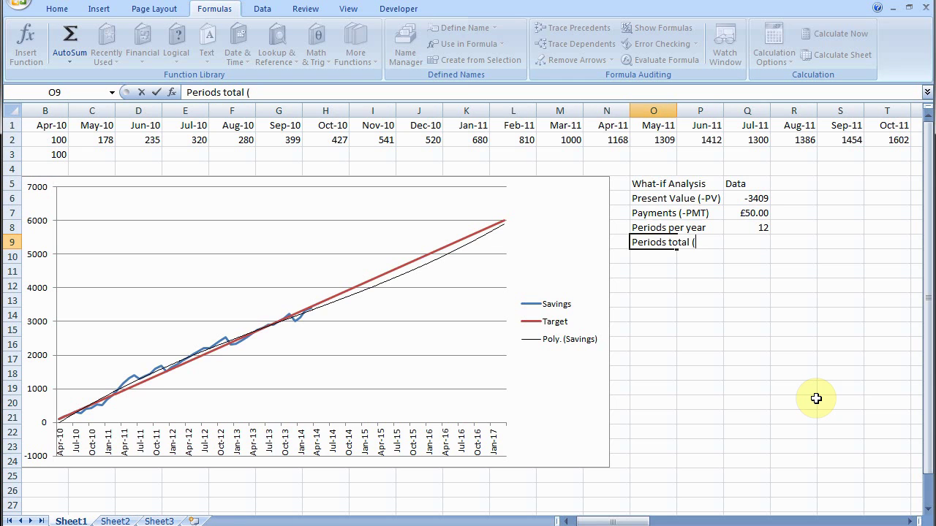
pyautogui.write('NPER)')
pyautogui.press('Tab')
pyautogui.press('Tab')
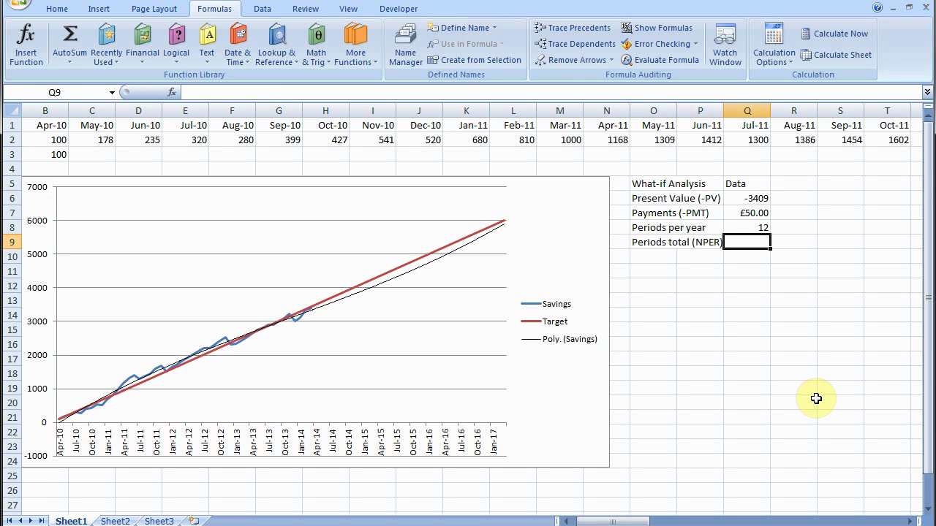
# Examine the months in row 1 between the last recorded savings balance and the final target date
pyautogui.press('Up')
pyautogui.press('Up')
pyautogui.press('Up')
pyautogui.press('Up')
pyautogui.press('Up')
pyautogui.press('Up')
pyautogui.press('Up')
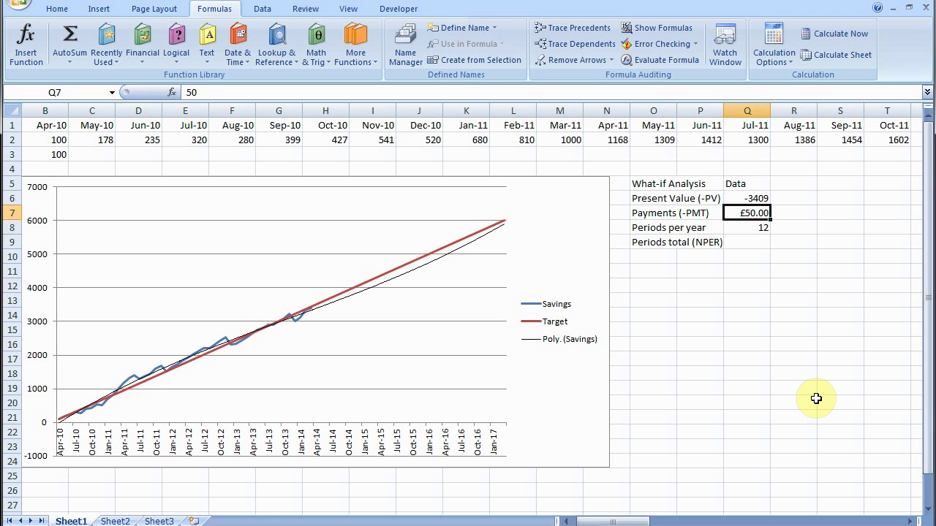
pyautogui.press('Right')
pyautogui.press('Right')
pyautogui.press('Right')
pyautogui.press('Right')
pyautogui.press('Right')
pyautogui.press('Right')
pyautogui.press('Right')
pyautogui.press('Right')
pyautogui.press('Right')
pyautogui.press('Right')
pyautogui.press('Right')
pyautogui.press('Right')
pyautogui.press('Right')
pyautogui.press('Right')
pyautogui.press('Right')
pyautogui.press('Right')
pyautogui.press('Right')
pyautogui.press('Right')
pyautogui.press('Right')
pyautogui.press('Right')
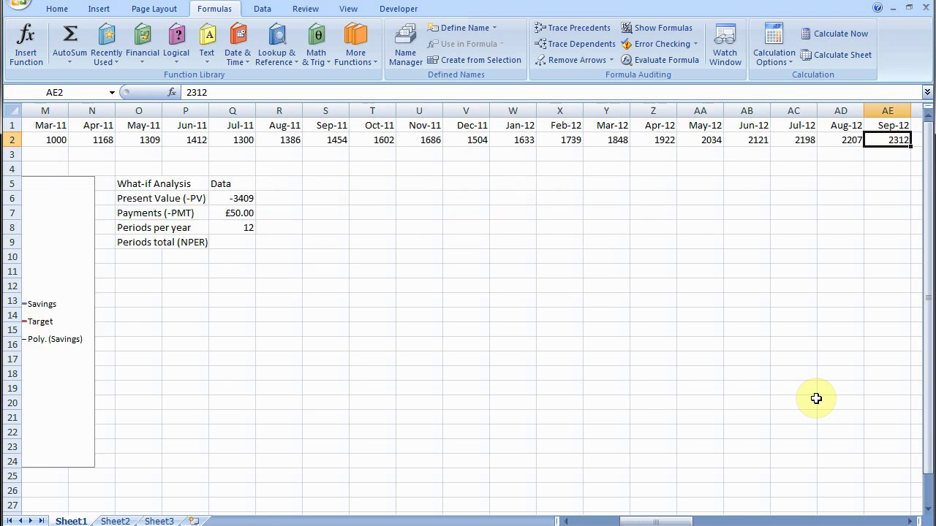
pyautogui.press('Right')
pyautogui.press('Right')
pyautogui.press('Right')
pyautogui.press('Right')
pyautogui.press('Right')
pyautogui.press('Right')
pyautogui.press('Right')
pyautogui.press('Right')
pyautogui.press('Right')
pyautogui.press('Right')
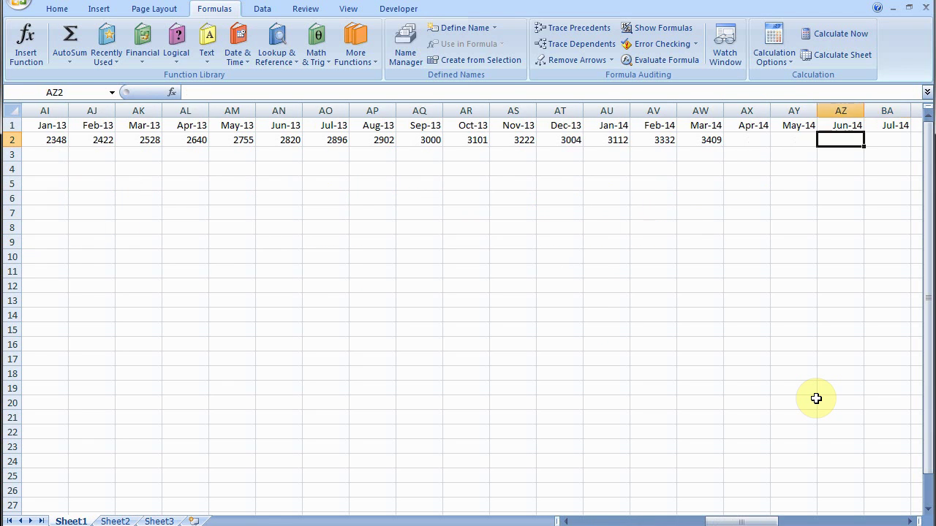
pyautogui.press('Left')
pyautogui.press('Left')
pyautogui.press('Right')
pyautogui.press('Right')
pyautogui.press('Right')
pyautogui.press('Right')
pyautogui.press('Right')
pyautogui.press('Right')
pyautogui.press('Right')
pyautogui.press('Right')
pyautogui.press('Right')
pyautogui.press('Right')
pyautogui.press('Right')
pyautogui.press('Right')
pyautogui.press('Right')
pyautogui.press('Right')
pyautogui.press('Right')
pyautogui.press('Right')
pyautogui.press('Right')
pyautogui.press('Right')
pyautogui.press('Right')
pyautogui.press('Right')
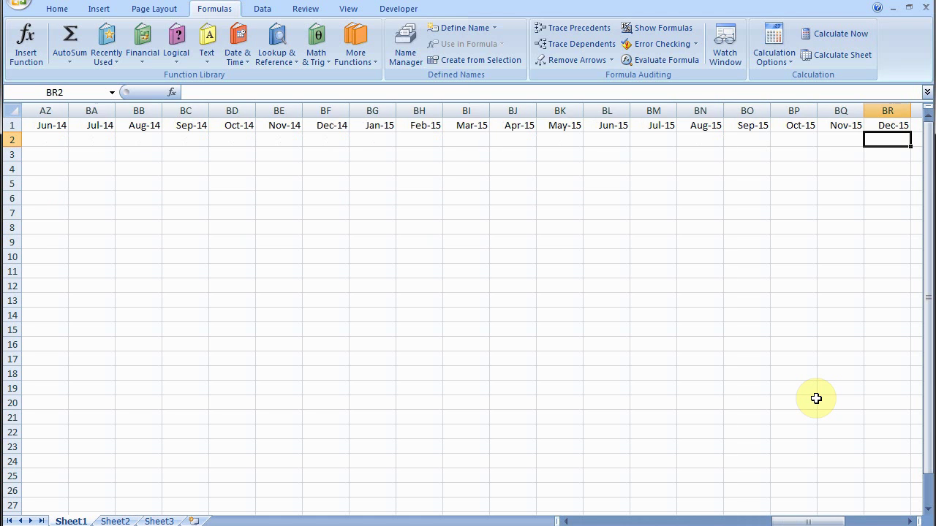
pyautogui.press('Left')
pyautogui.press('Left')
pyautogui.press('Left')
pyautogui.press('Left')
pyautogui.press('Left')
pyautogui.press('Left')
pyautogui.press('Left')
pyautogui.press('Left')
pyautogui.press('Left')
pyautogui.press('Left')
pyautogui.press('Left')
pyautogui.press('Left')
pyautogui.press('Left')
pyautogui.press('Left')
pyautogui.press('Left')
pyautogui.press('Left')
pyautogui.press('Left')
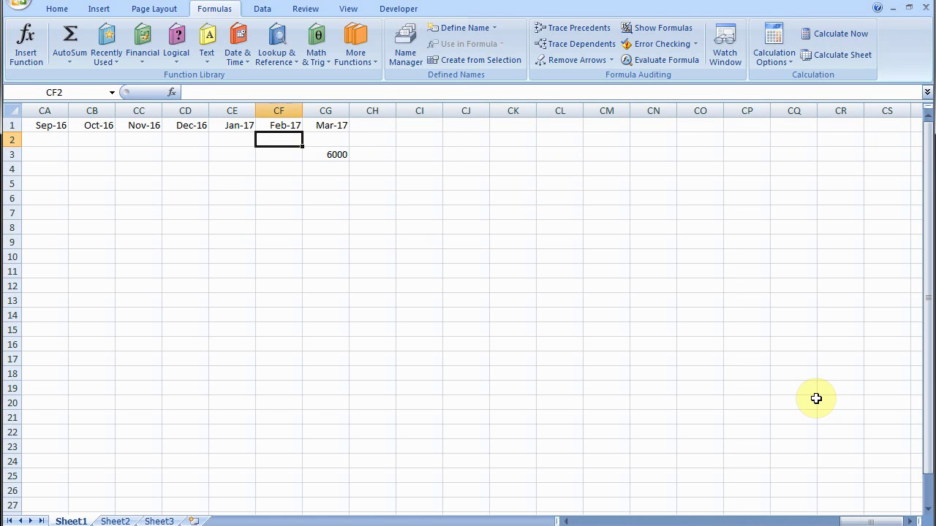
pyautogui.press('Left')
pyautogui.press('Left')
pyautogui.press('Left')
pyautogui.press('Left')
pyautogui.press('Left')
pyautogui.press('Left')
pyautogui.press('Left')
pyautogui.press('Left')
pyautogui.press('Left')
pyautogui.press('Left')
pyautogui.press('Left')
pyautogui.press('Left')
pyautogui.press('Left')
pyautogui.press('Left')
pyautogui.press('Left')
pyautogui.press('Left')
pyautogui.press('Left')
pyautogui.press('Left')
pyautogui.press('Left')
pyautogui.press('Left')
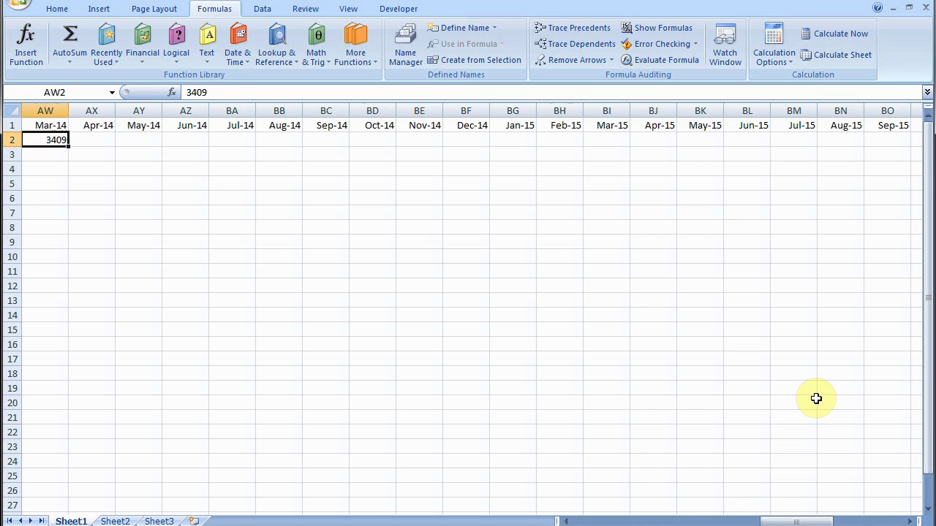
pyautogui.press('Left')
pyautogui.press('Left')
pyautogui.press('Left')
pyautogui.press('Left')
pyautogui.press('Left')
pyautogui.press('Left')
pyautogui.press('Left')
pyautogui.press('Left')
pyautogui.press('Left')
pyautogui.press('Left')
pyautogui.press('Left')
pyautogui.press('Left')
pyautogui.press('Left')
pyautogui.press('Left')
pyautogui.press('Left')
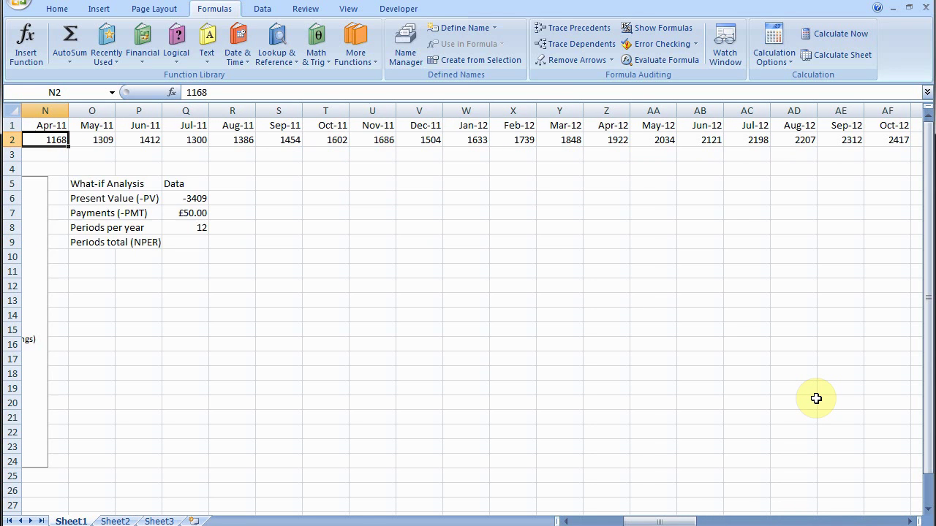
pyautogui.press('Left')
pyautogui.press('Left')
pyautogui.press('Left')
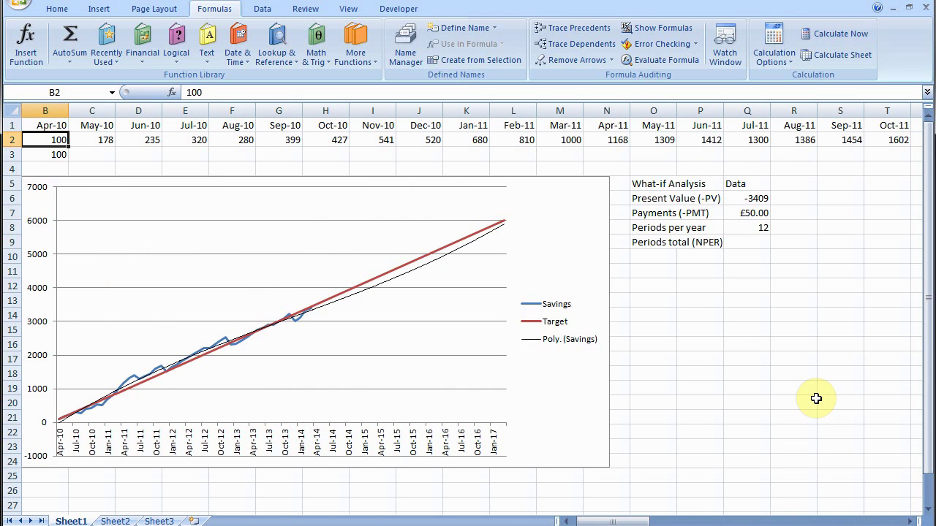
# Enter 36 as the total number of periods in cell Q9
pyautogui.click(749, 235)
pyautogui.write('36')
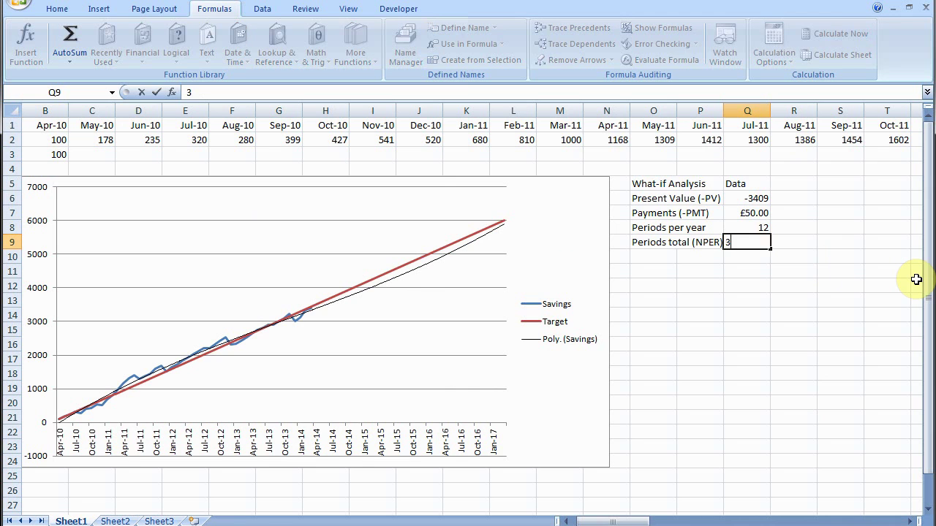
pyautogui.press('Return')
# Enter the label "Annual Interest" in cell O10 with a rate of 3% in cell Q10
pyautogui.press('Left')
pyautogui.press('Left')
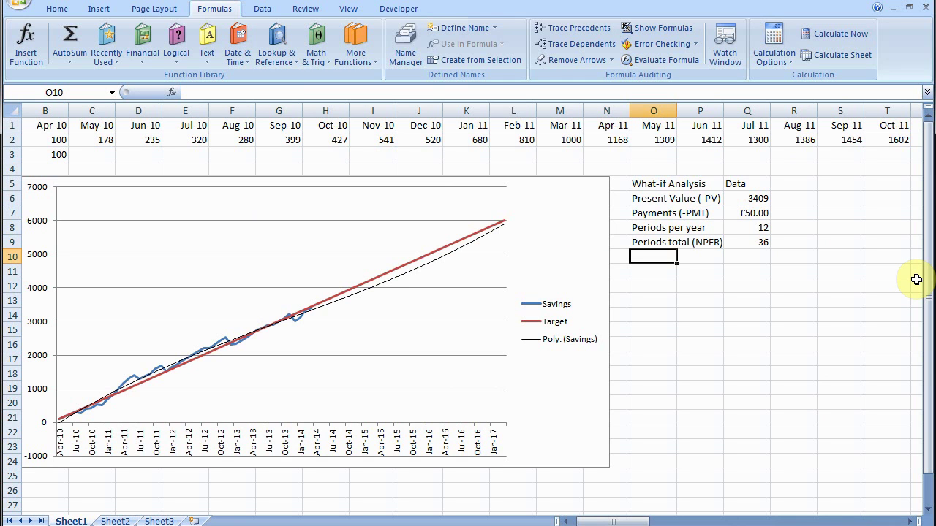
pyautogui.write('A')
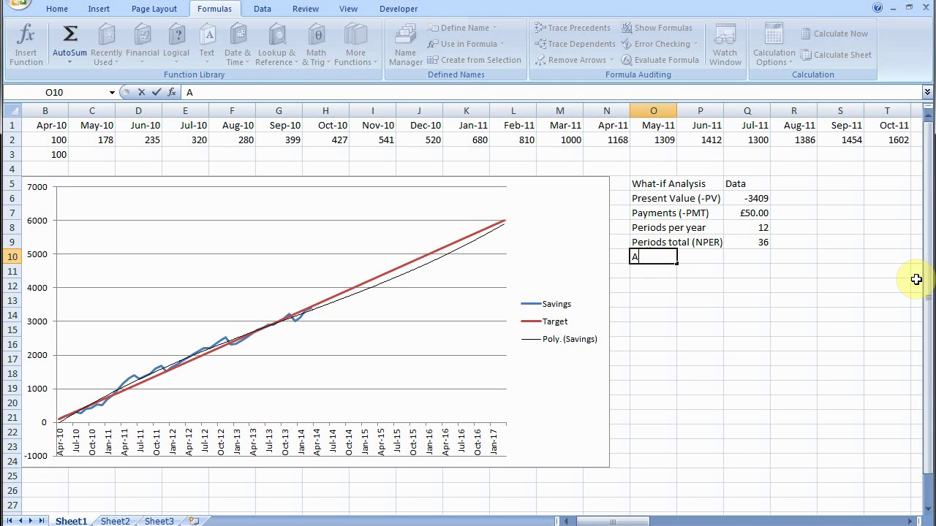
pyautogui.write('nnual Interest')
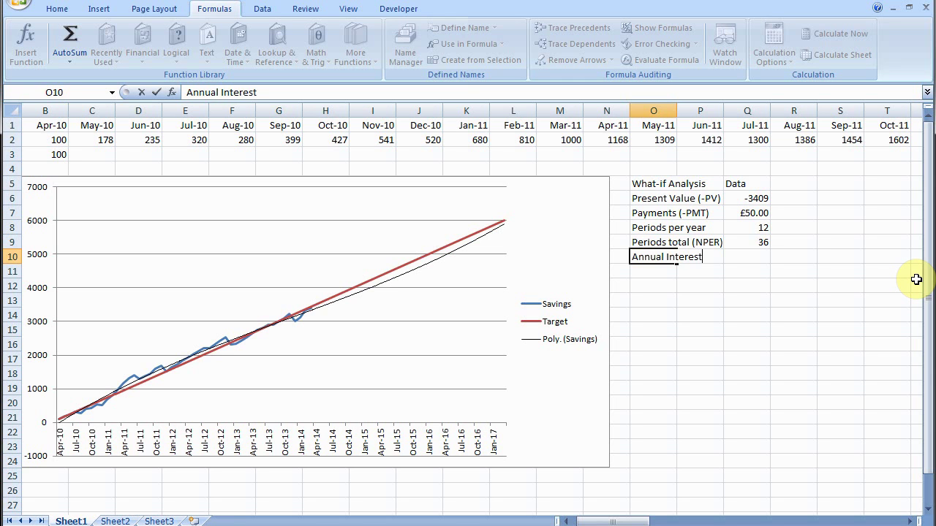
pyautogui.press('Tab')
pyautogui.press('Tab')
pyautogui.write('3%')
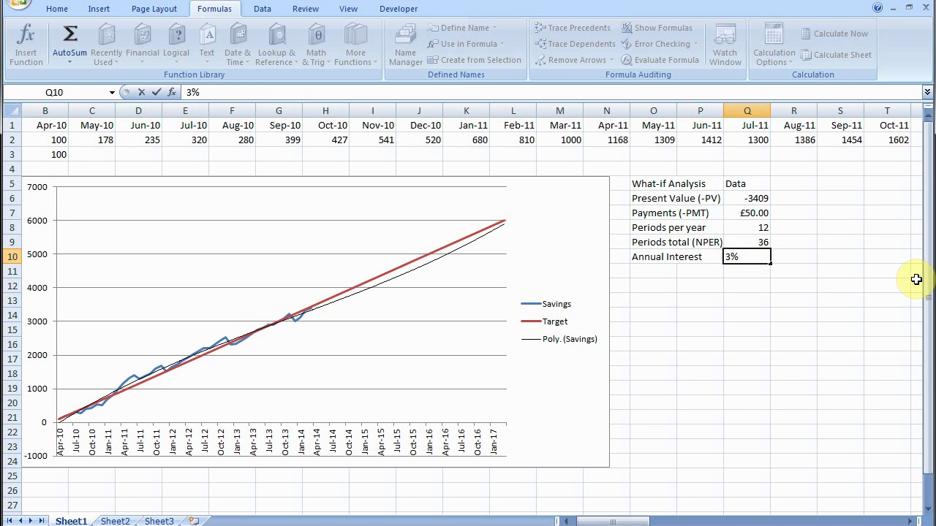
pyautogui.press('Tab')
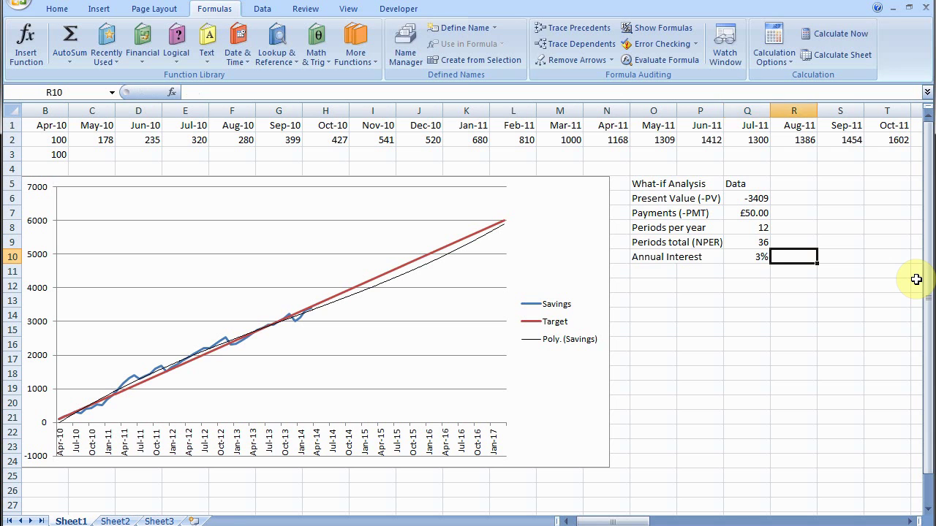
pyautogui.click(753, 261)
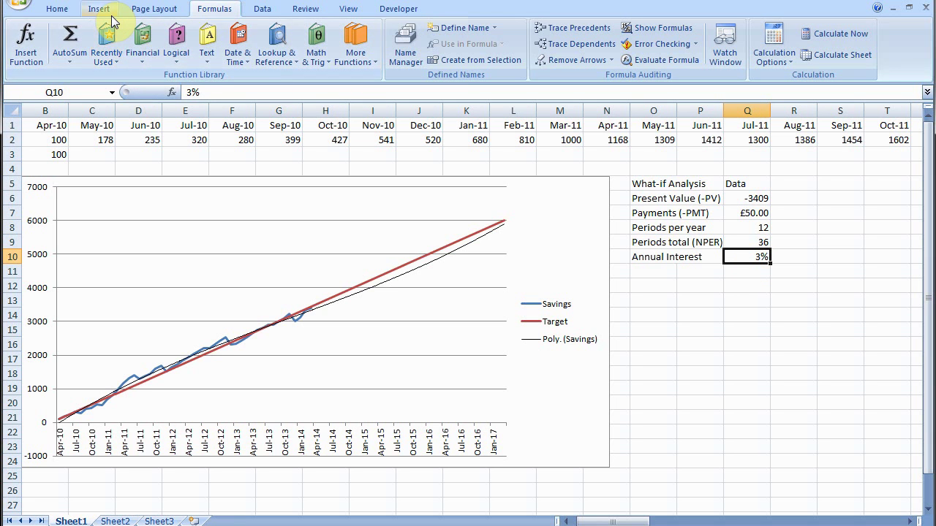
# Apply the Percentage number format with 0 decimal places to the annual interest rate in cell Q10
pyautogui.click(68, 11)
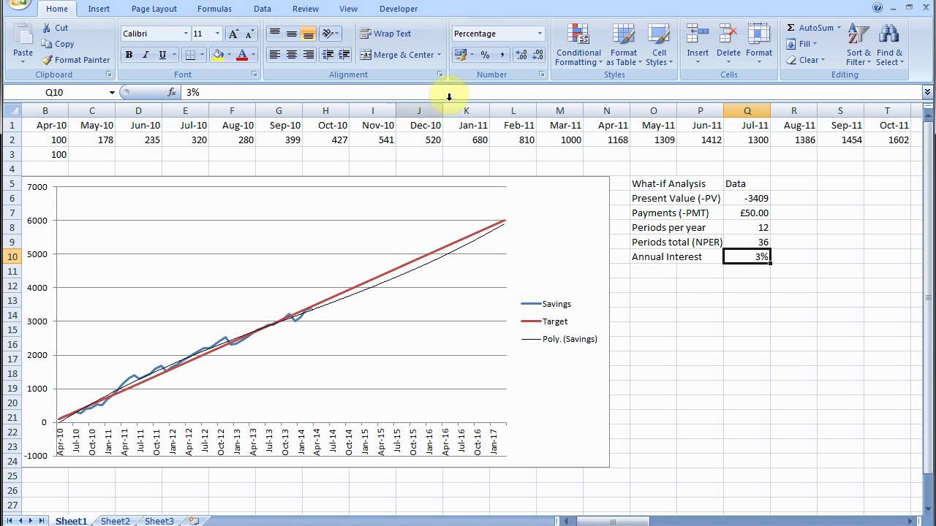
pyautogui.click(542, 75)
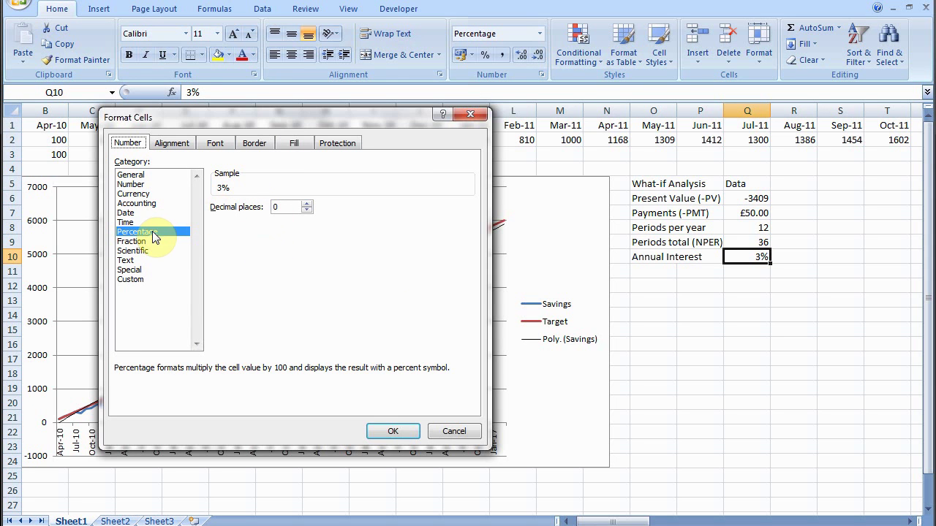
pyautogui.click(394, 433)
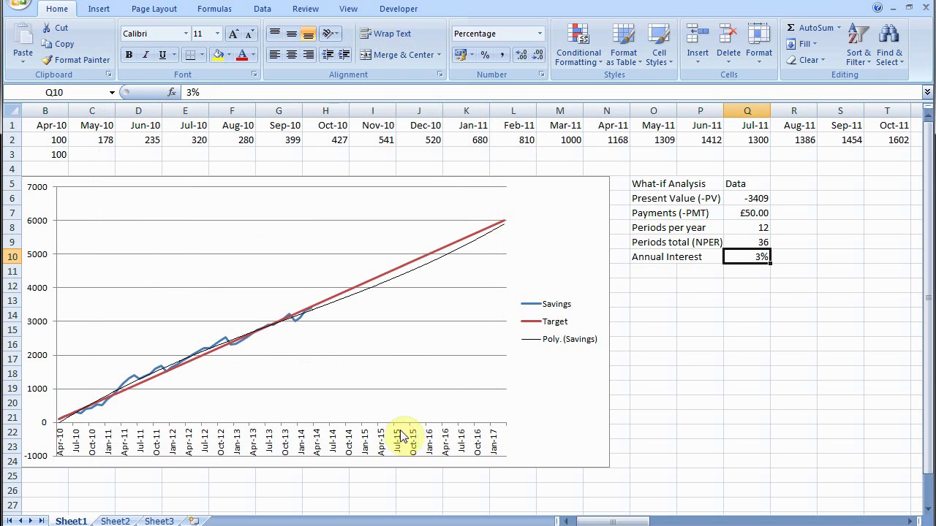
pyautogui.click(756, 286)
pyautogui.click(756, 256)
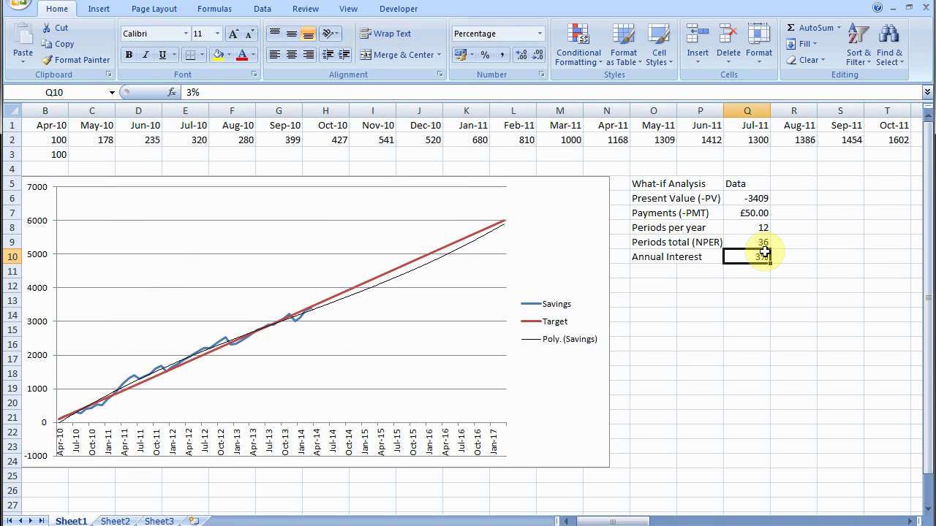
pyautogui.click(757, 273)
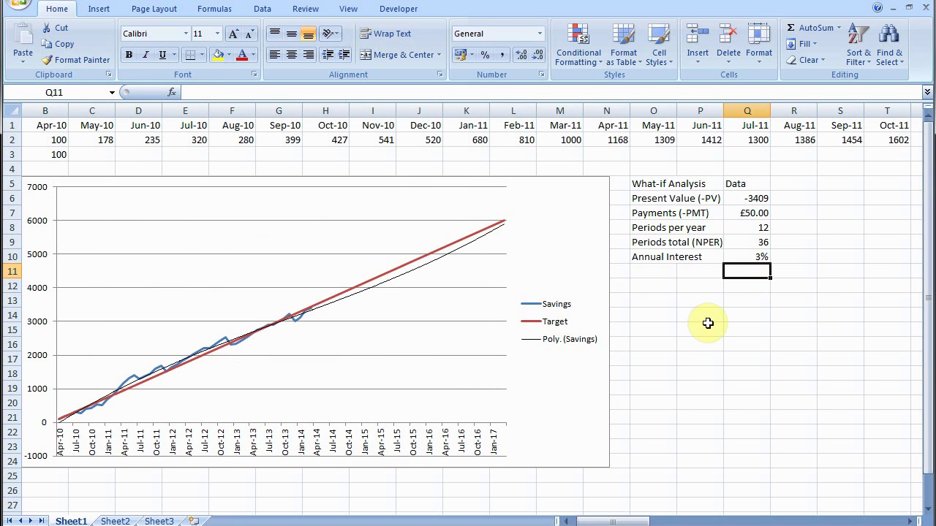
# Enter the label "Rate/period (RATE)" in cell O11 below the annual interest row
pyautogui.click(650, 271)
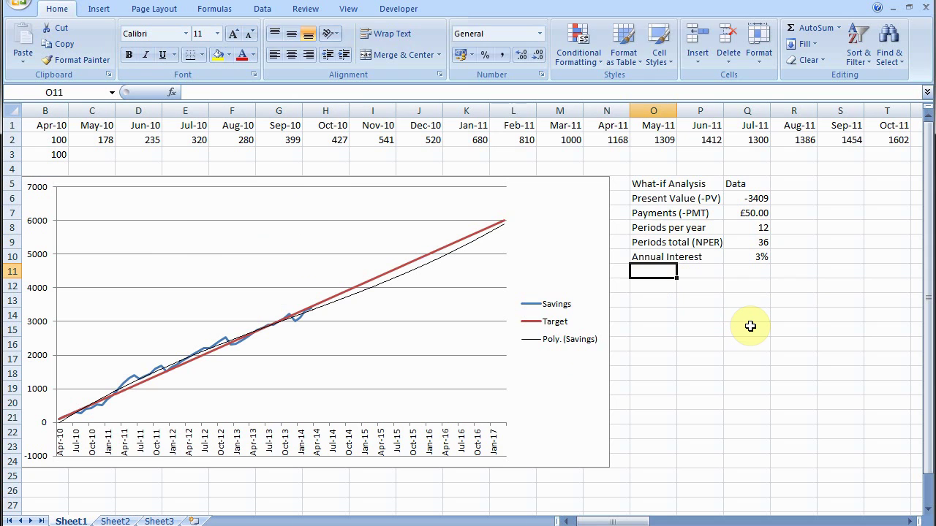
pyautogui.write('Rate/per')
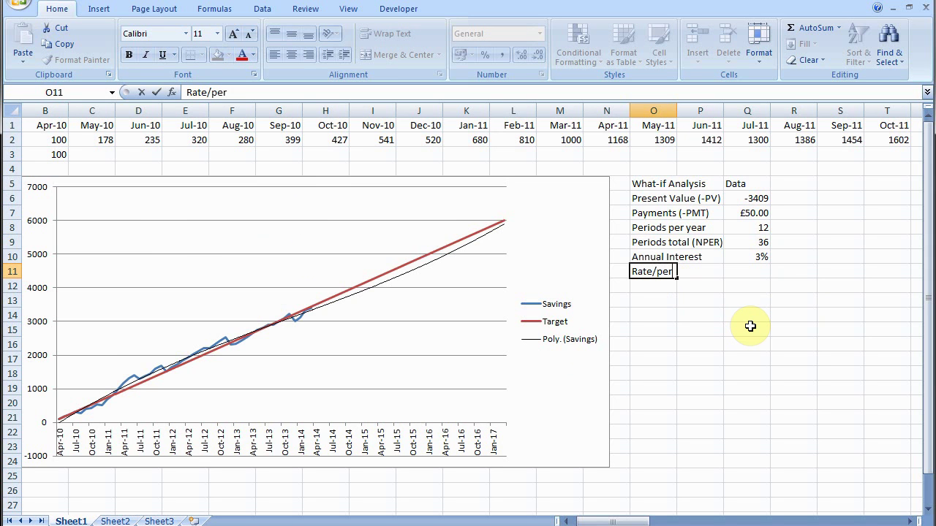
pyautogui.write('iod (RATE)')
pyautogui.press('Tab')
pyautogui.press('Tab')
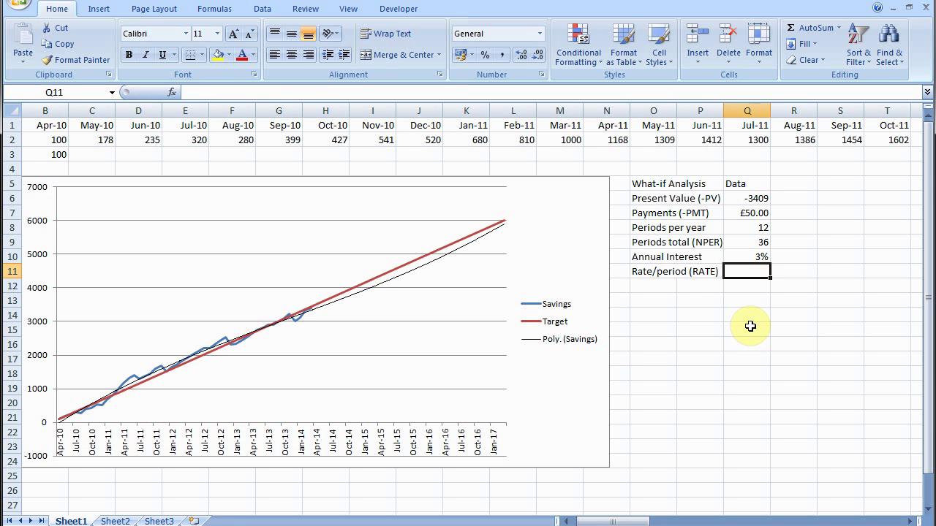
# Enter the formula =Q10/Q8 in cell Q11 to calculate the interest rate per period
pyautogui.write('=')
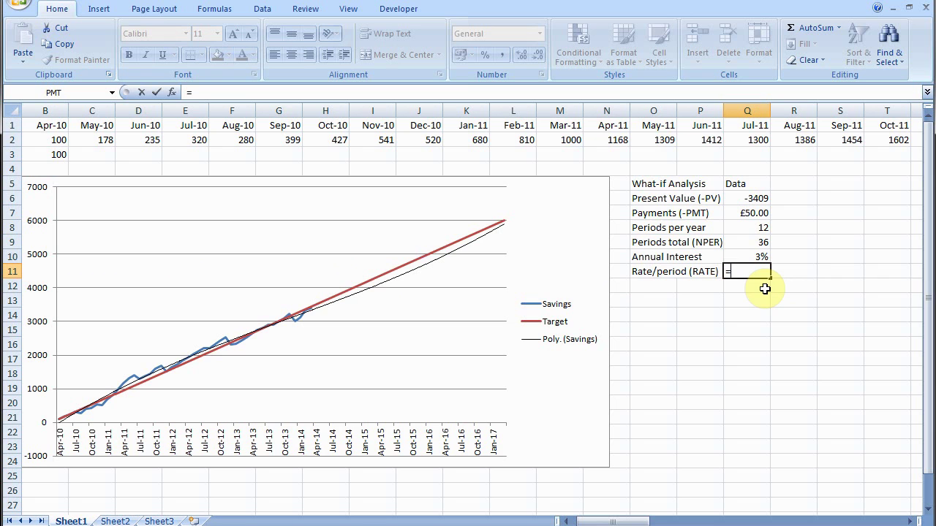
pyautogui.write('Q10/')
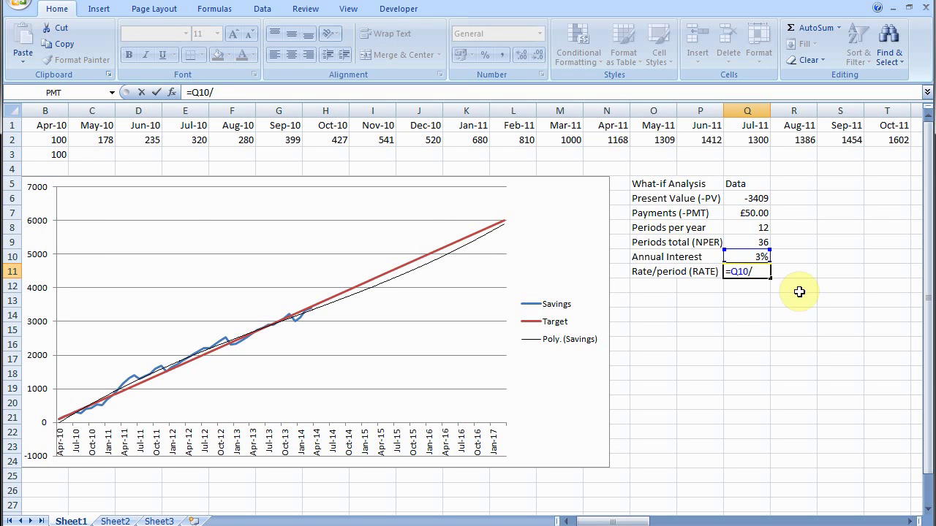
pyautogui.write('Q8')
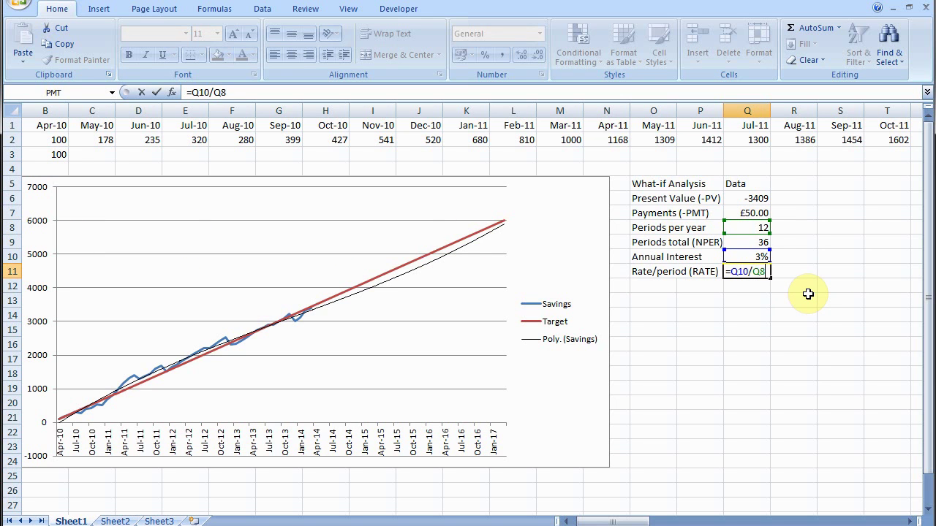
pyautogui.press('Tab')
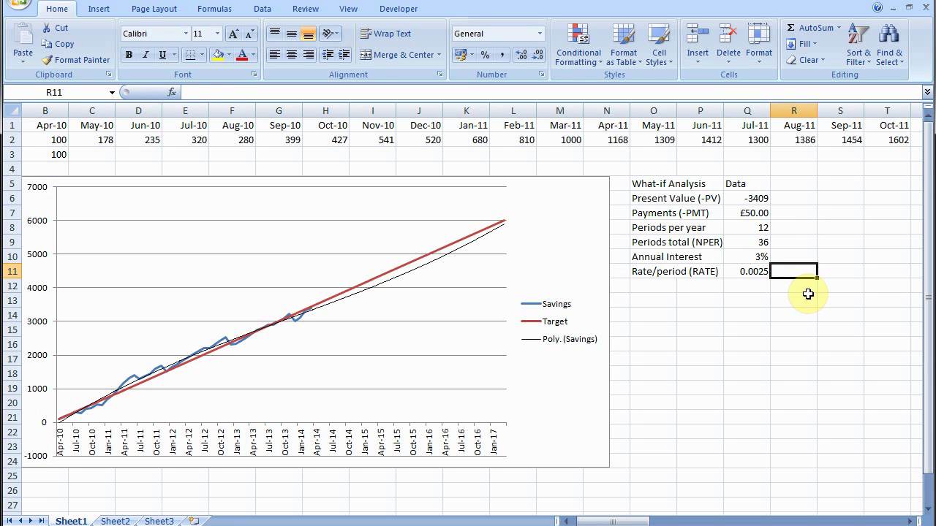
pyautogui.press('Left')
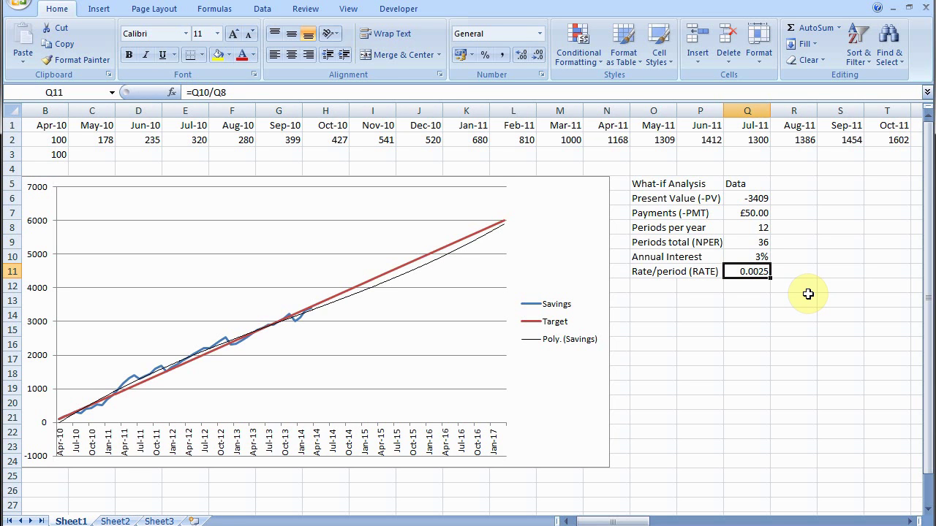
# Enter the label "Future Value (FV)" in cell O12 with the savings target 6000 in cell Q12
pyautogui.press('Down')
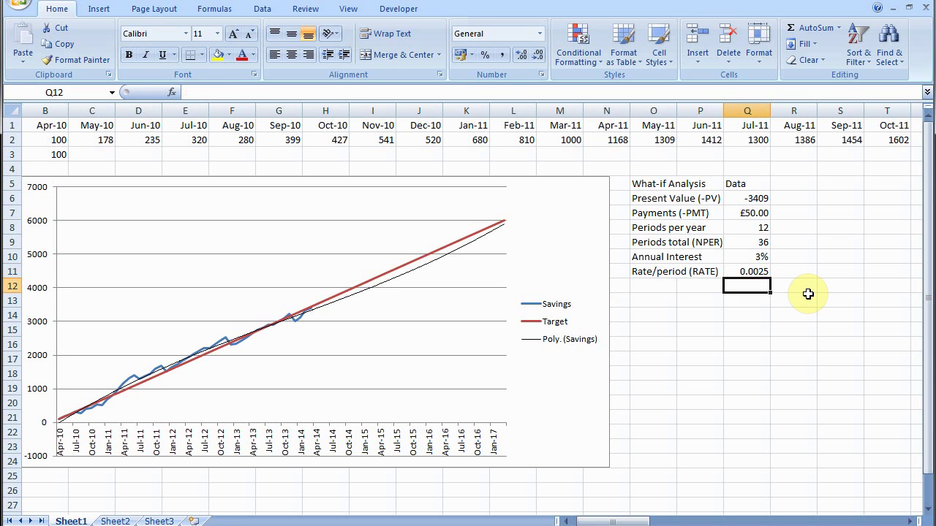
pyautogui.press('Left')
pyautogui.press('Left')
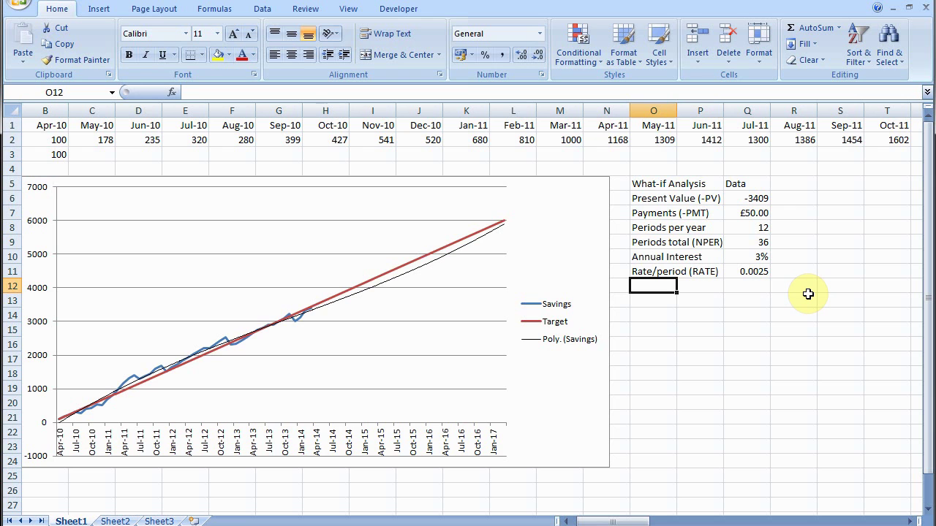
pyautogui.write('F')
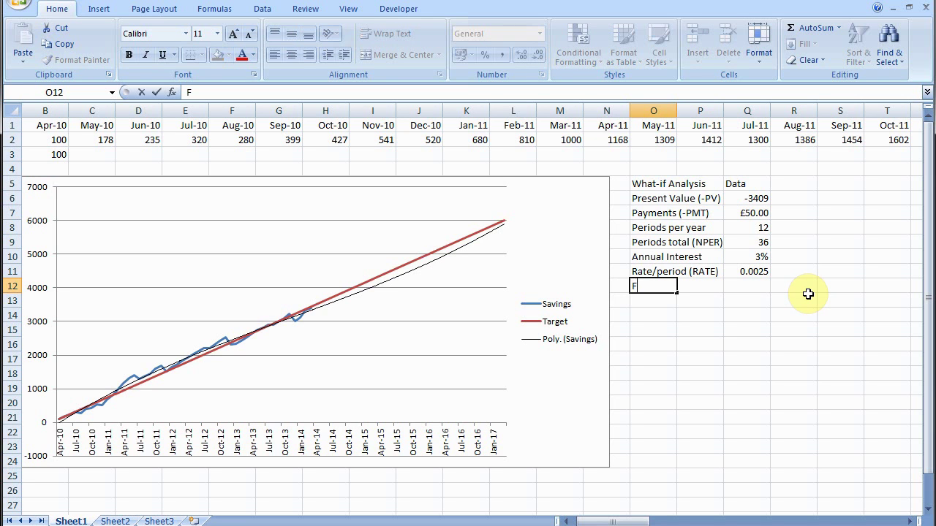
pyautogui.write('uture Value (')
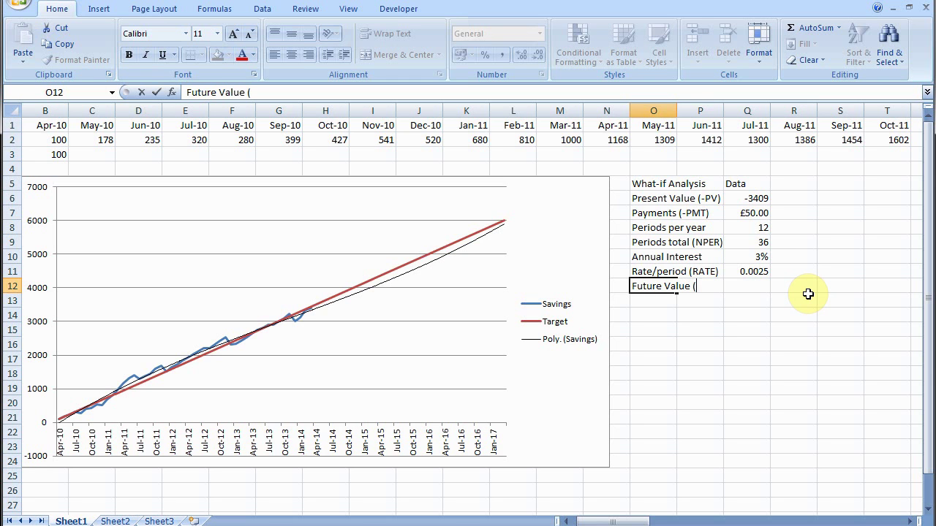
pyautogui.write('FV)')
pyautogui.press('Tab')
pyautogui.press('Tab')
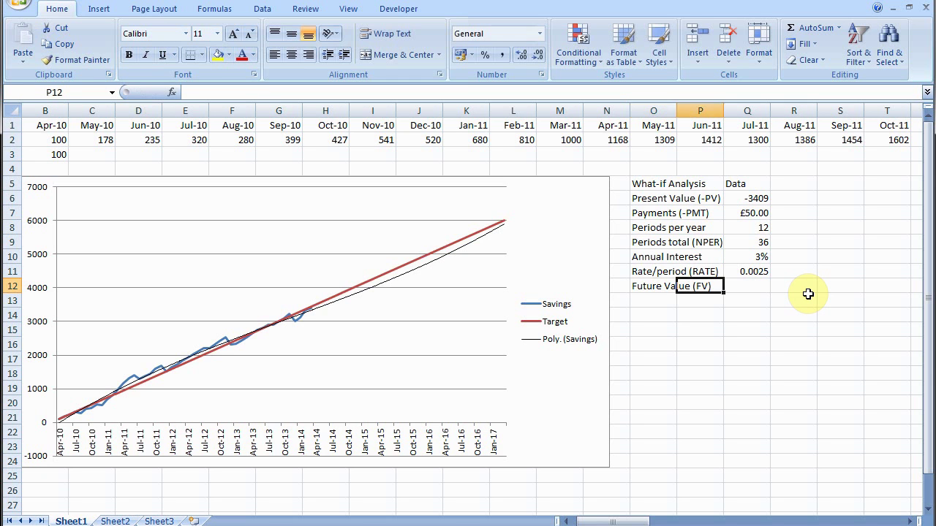
pyautogui.write('6000')
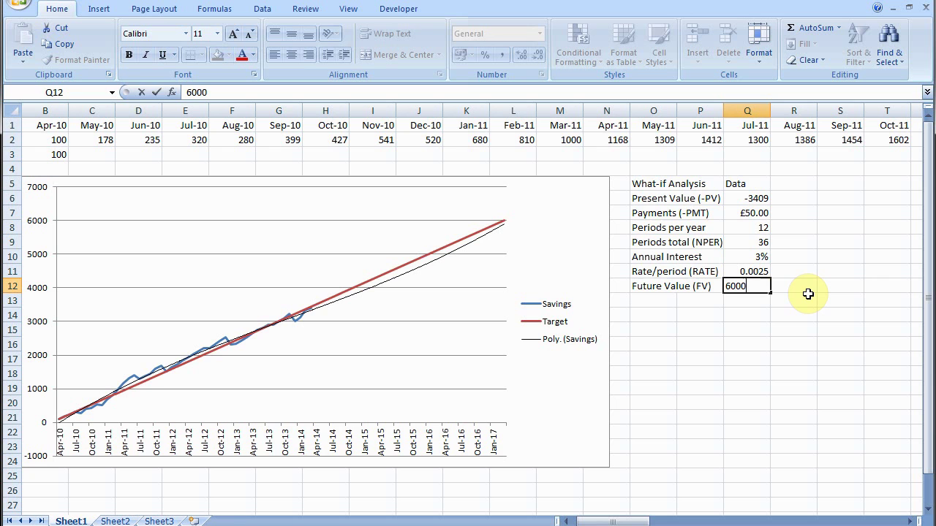
pyautogui.click(807, 294)
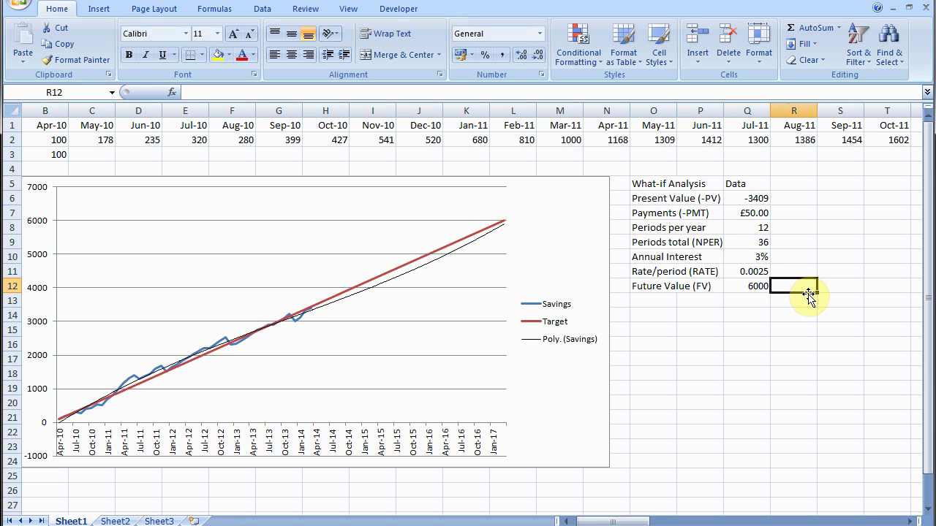
# Enter the label "Beginning(1)End(0)" in cell O13 with the payment timing value 1 in cell Q13
pyautogui.click(809, 296)
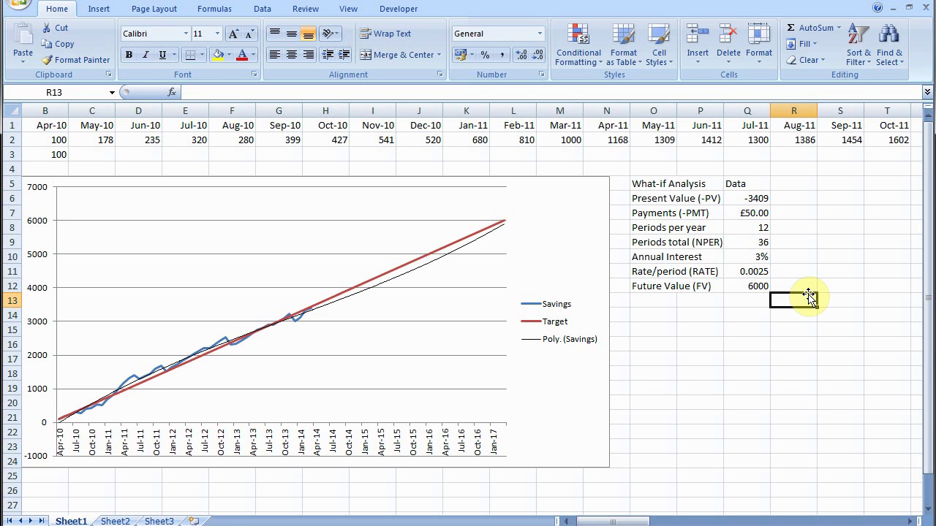
pyautogui.press('Left')
pyautogui.press('Left')
pyautogui.press('Left')
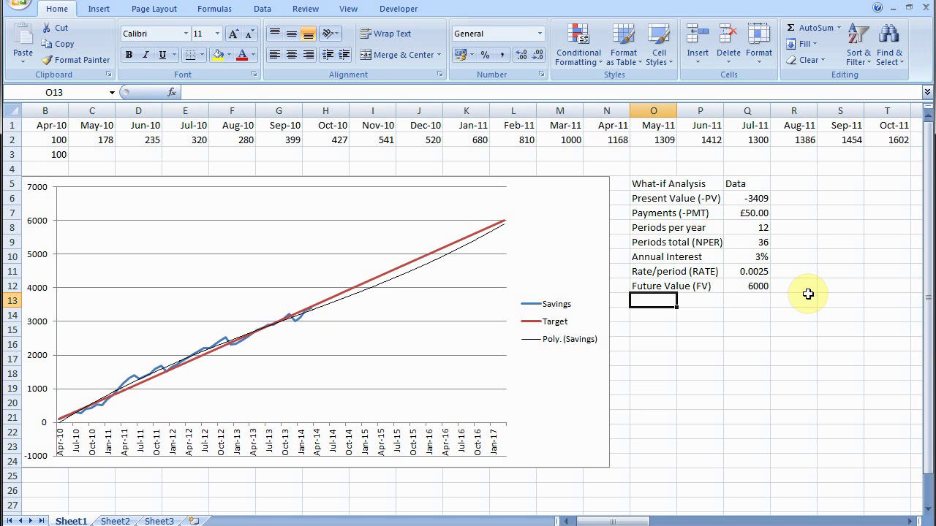
pyautogui.write('Begin')
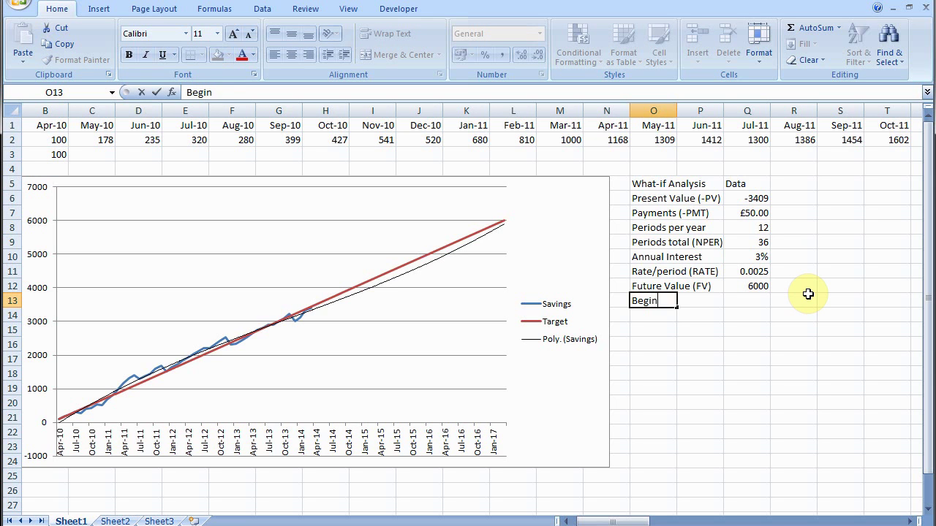
pyautogui.write('ning(1)End)')
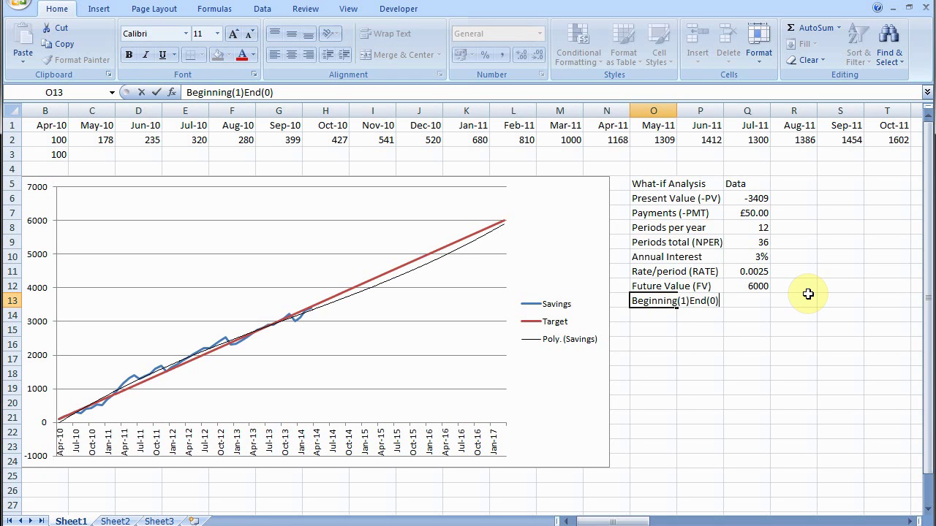
pyautogui.click(756, 301)
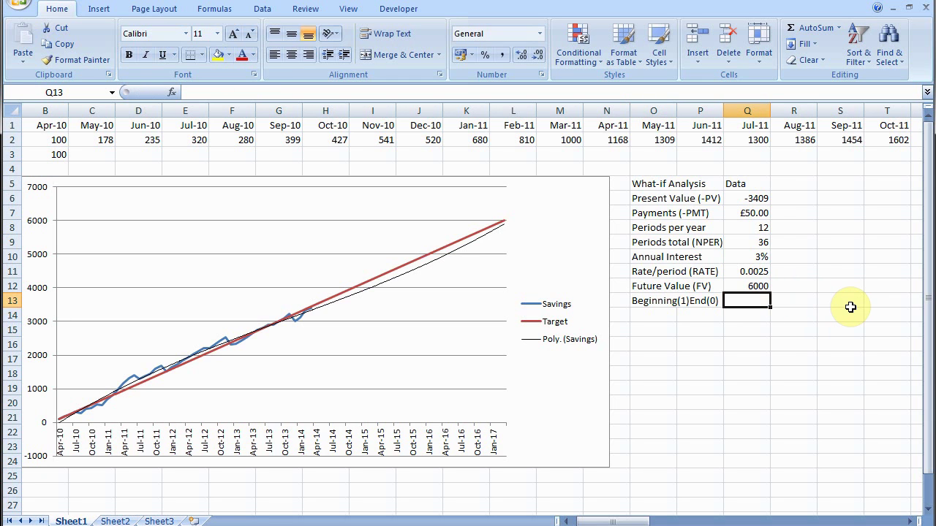
pyautogui.write('1')
pyautogui.press('Tab')
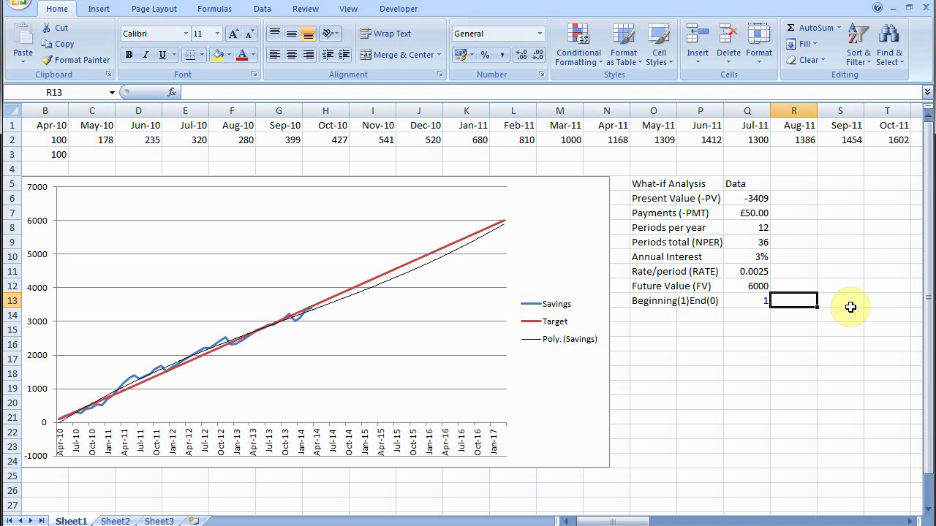
# Set the payment amount in cell Q7 to -50
pyautogui.click(751, 214)
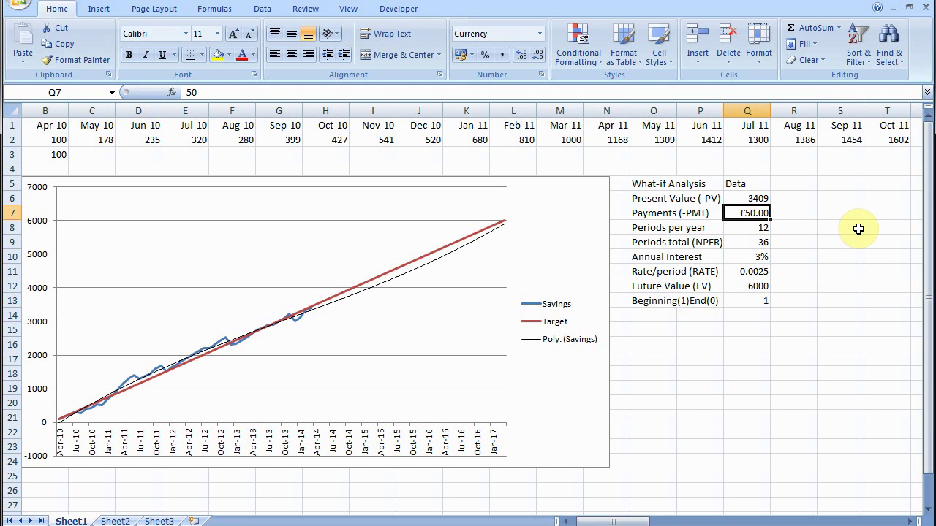
pyautogui.write('0')
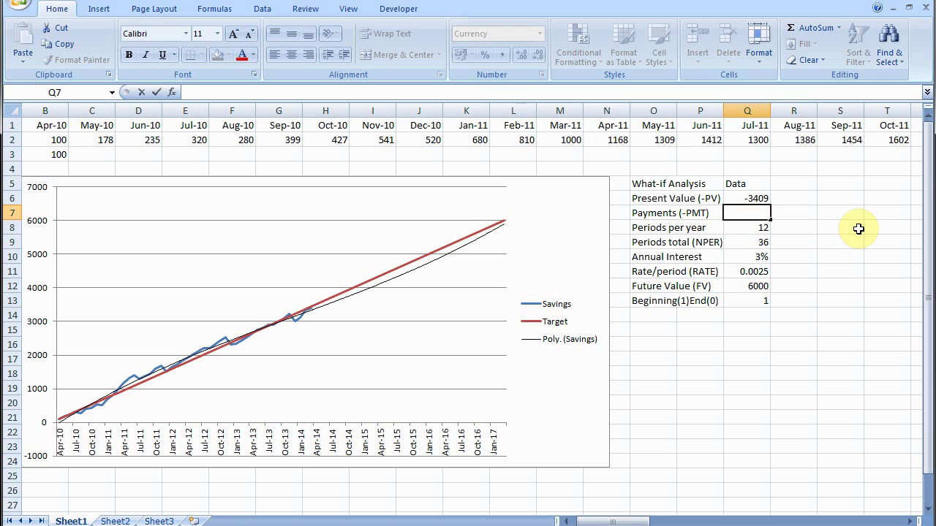
pyautogui.write('-0')
pyautogui.write('0')
pyautogui.press('Tab')
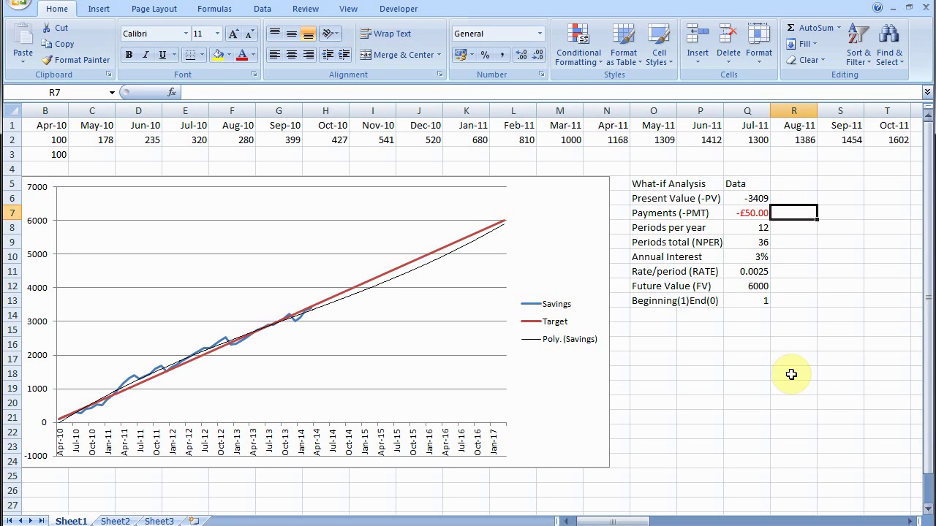
# Clear the payment amount from cell Q7 and leave that cell selected
pyautogui.click(749, 327)
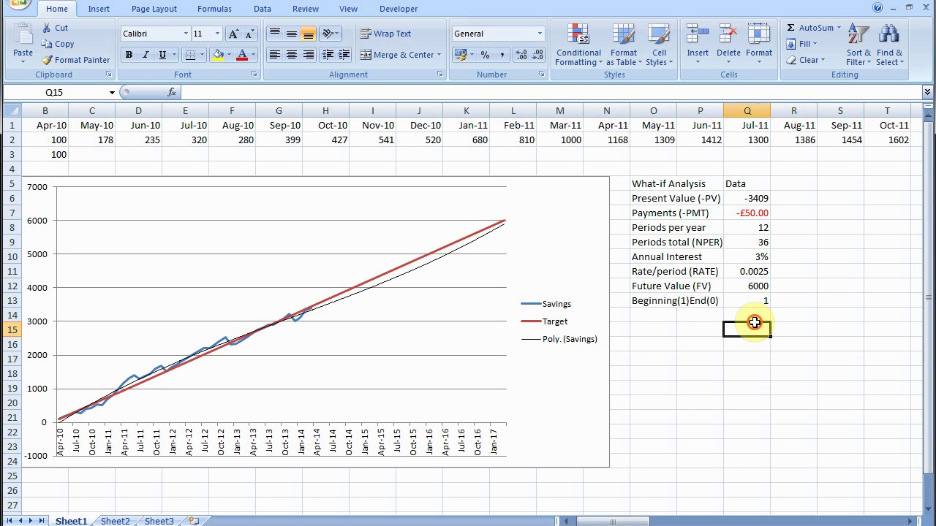
pyautogui.click(761, 287)
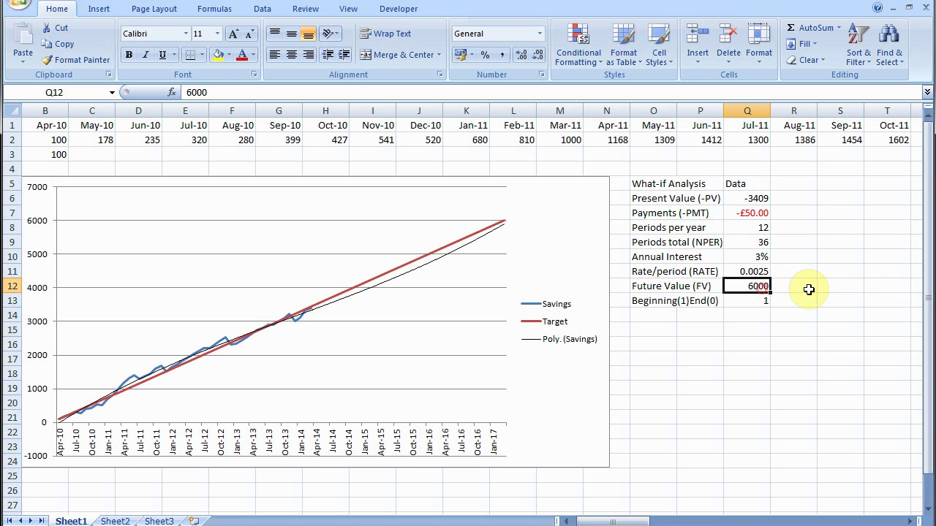
pyautogui.click(757, 213)
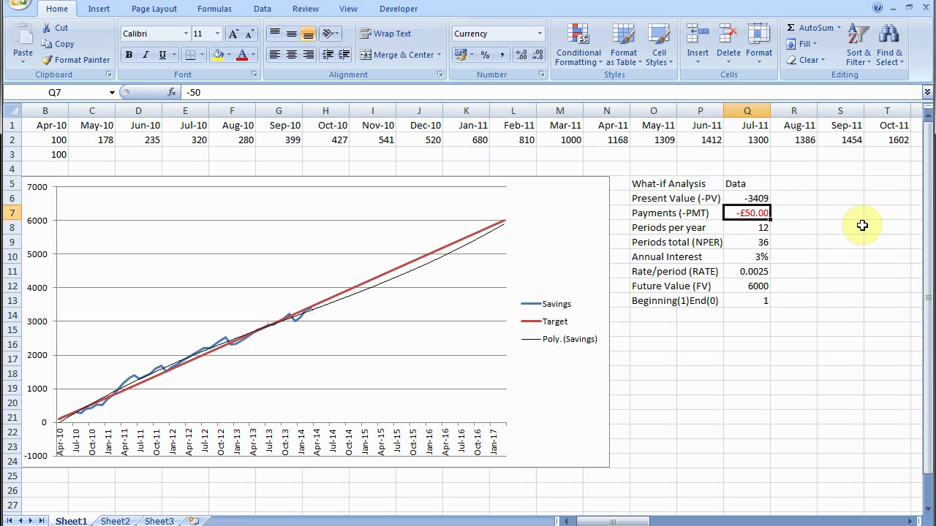
pyautogui.press('BackSpace')
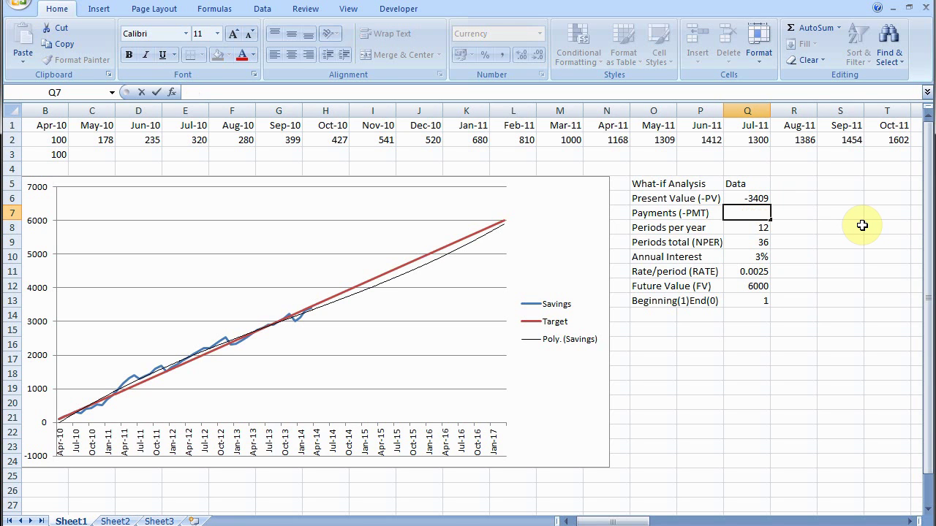
pyautogui.press('Tab')
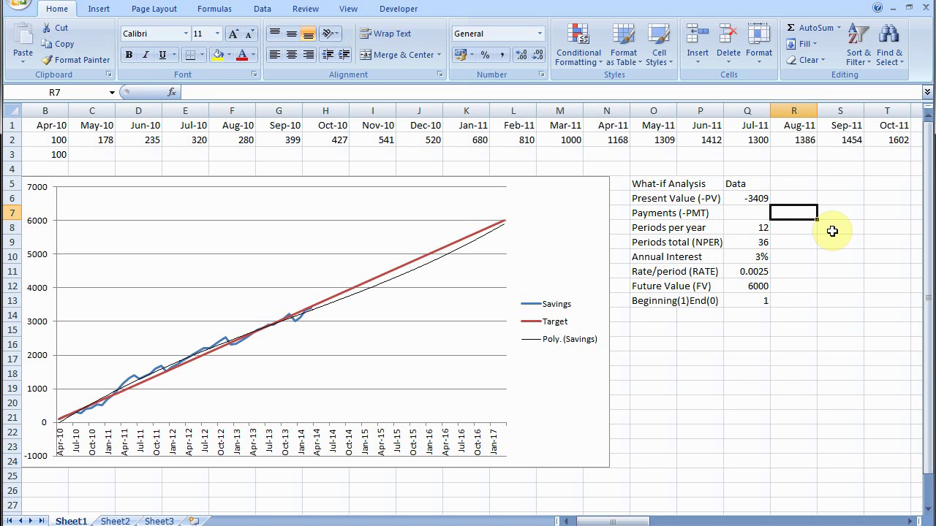
pyautogui.click(739, 214)
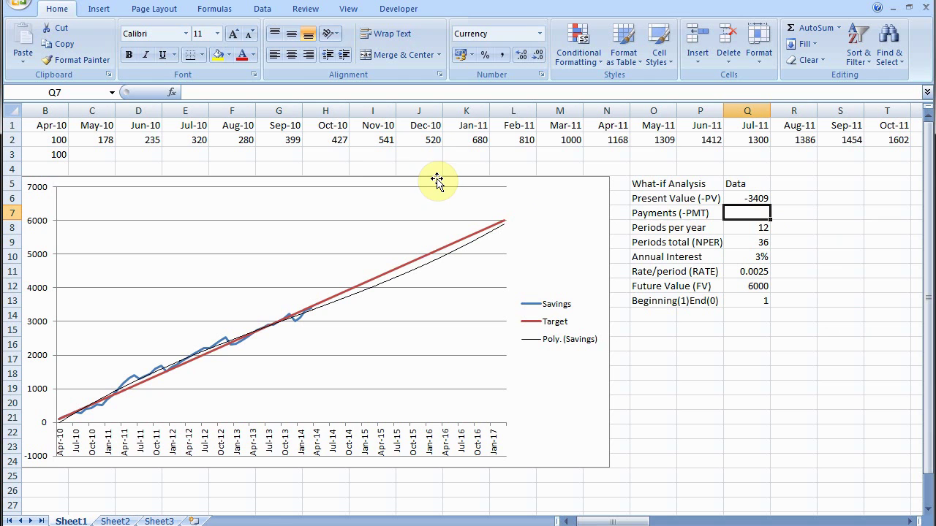
# Insert the PMT financial function in cell Q7 with Rate from Q11, Nper from Q9 and Pv from Q6
pyautogui.click(214, 10)
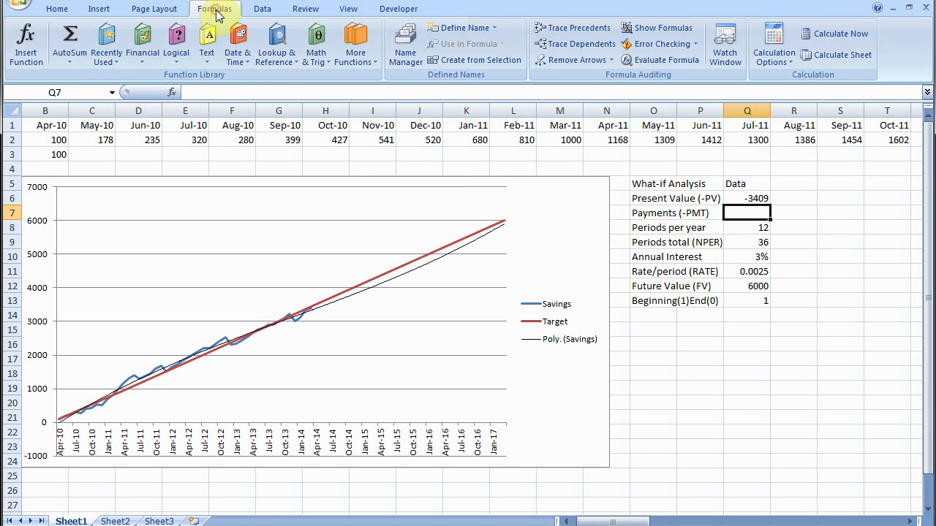
pyautogui.click(141, 60)
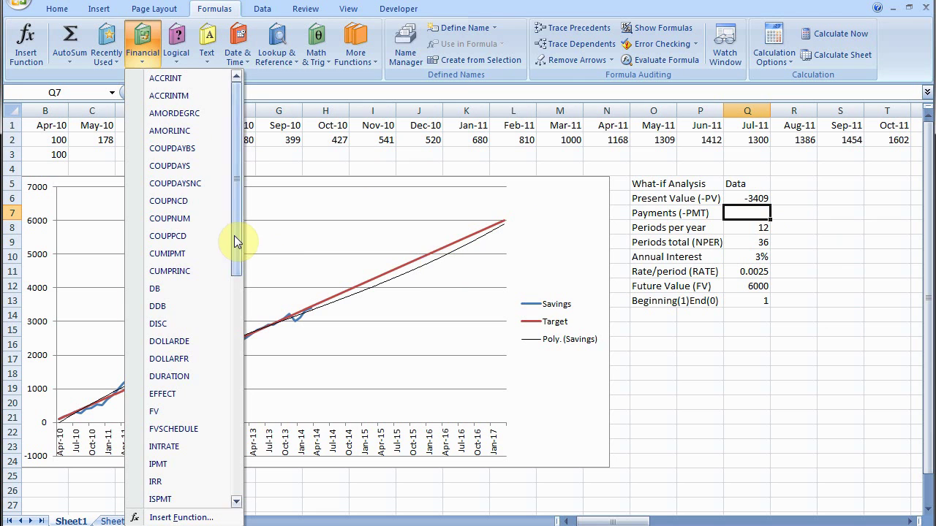
pyautogui.moveTo(234, 237); pyautogui.dragTo(226, 392)
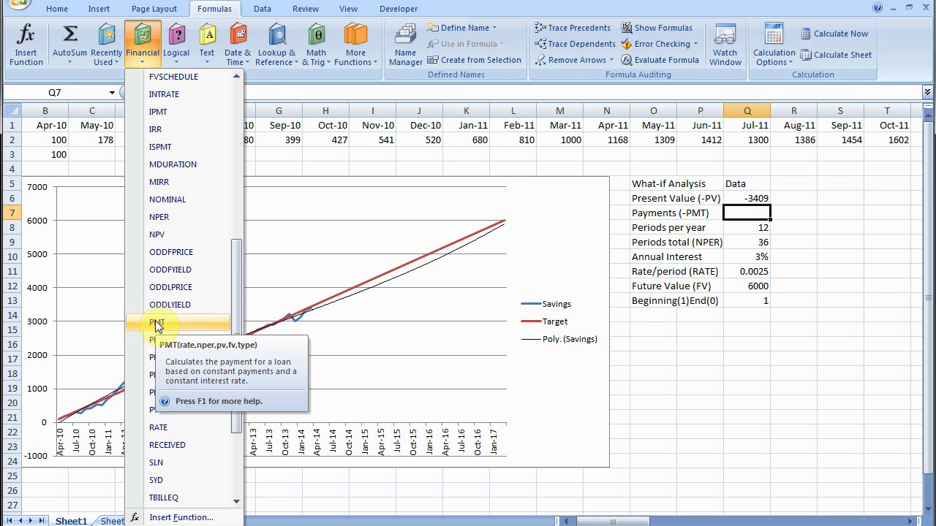
pyautogui.click(156, 324)
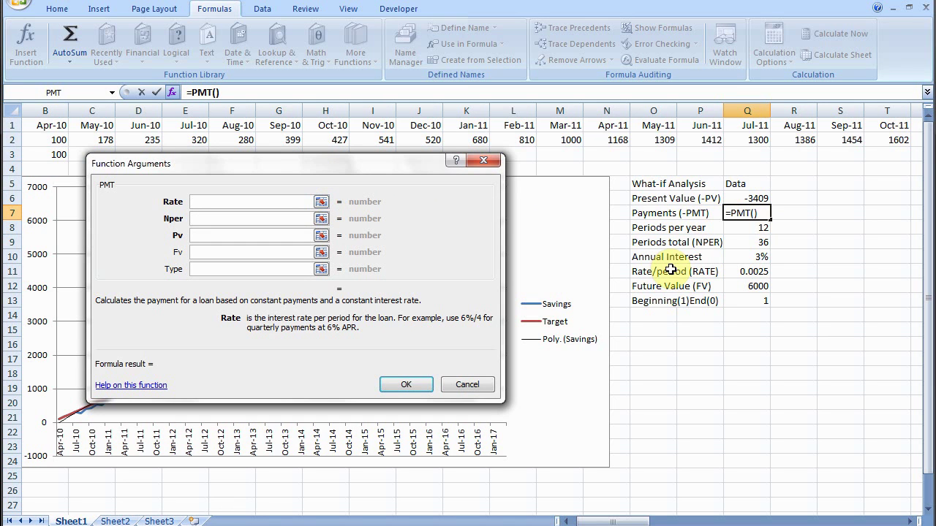
pyautogui.click(758, 271)
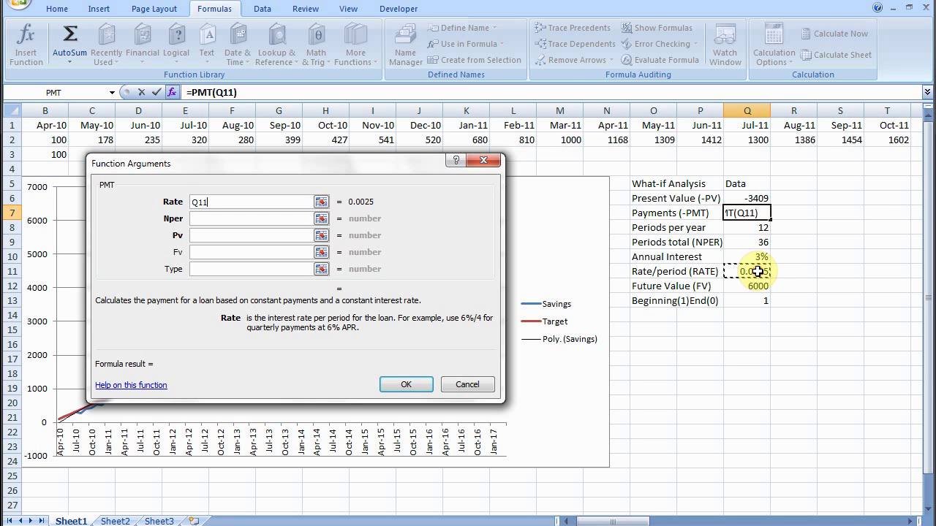
pyautogui.click(321, 219)
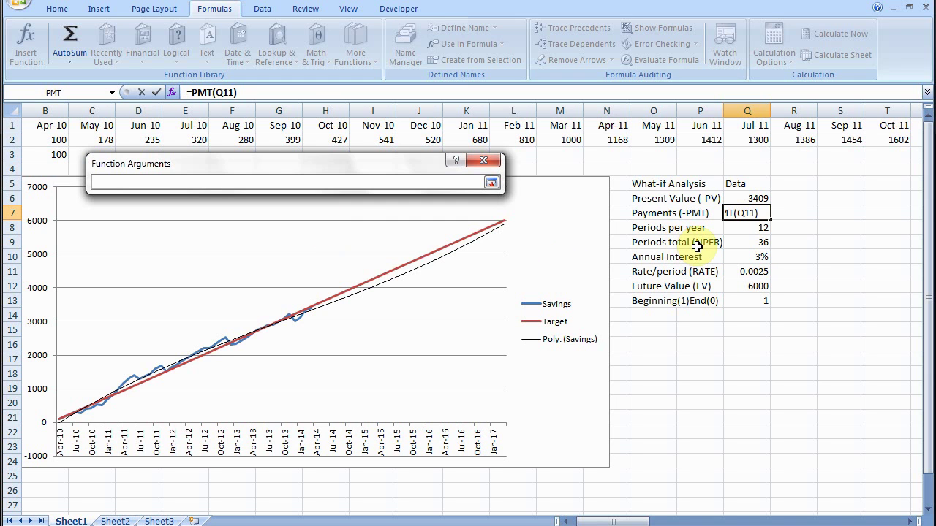
pyautogui.click(744, 242)
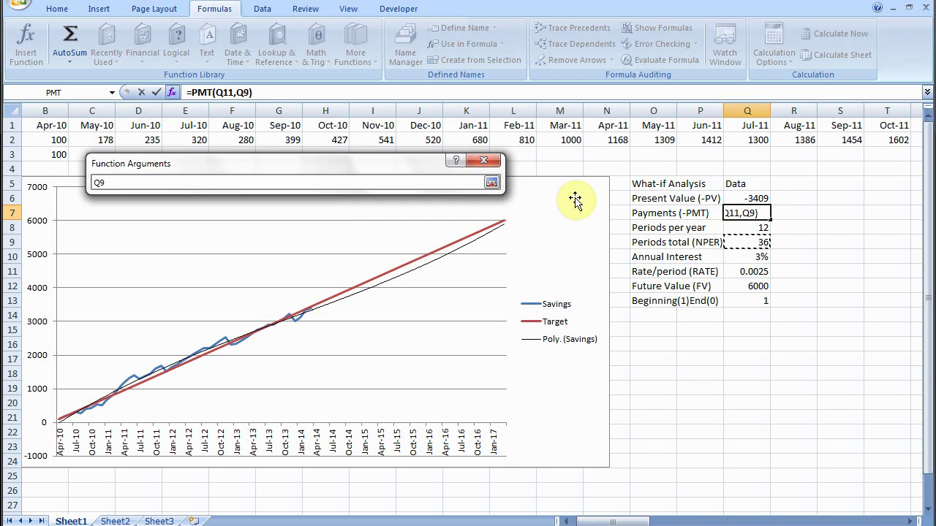
pyautogui.click(492, 183)
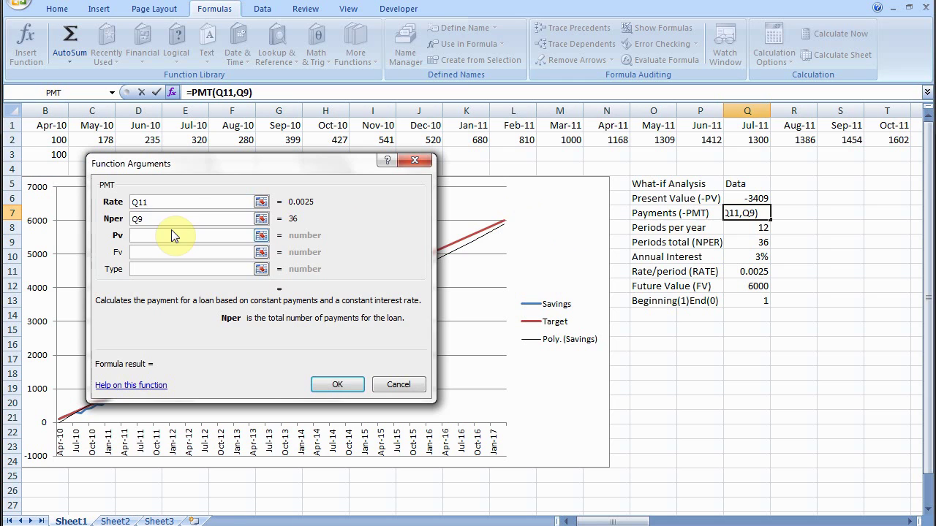
pyautogui.click(266, 236)
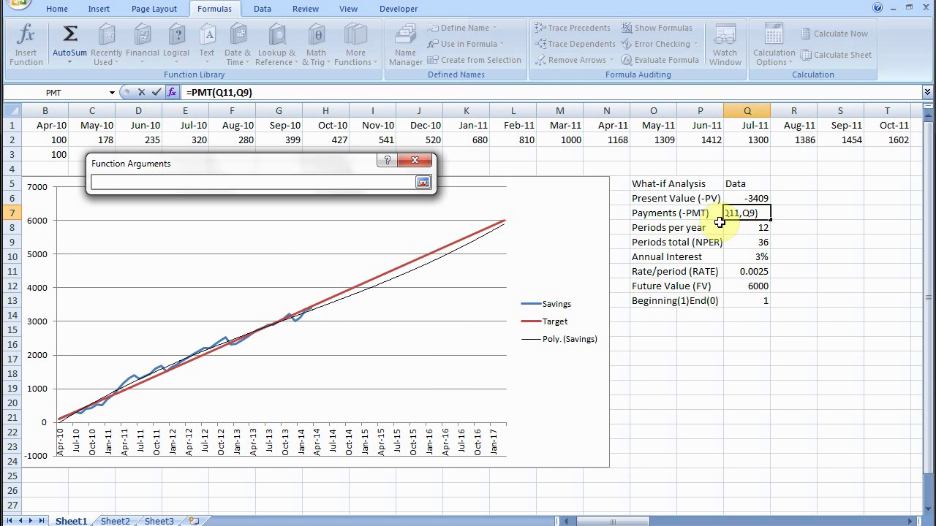
pyautogui.click(755, 201)
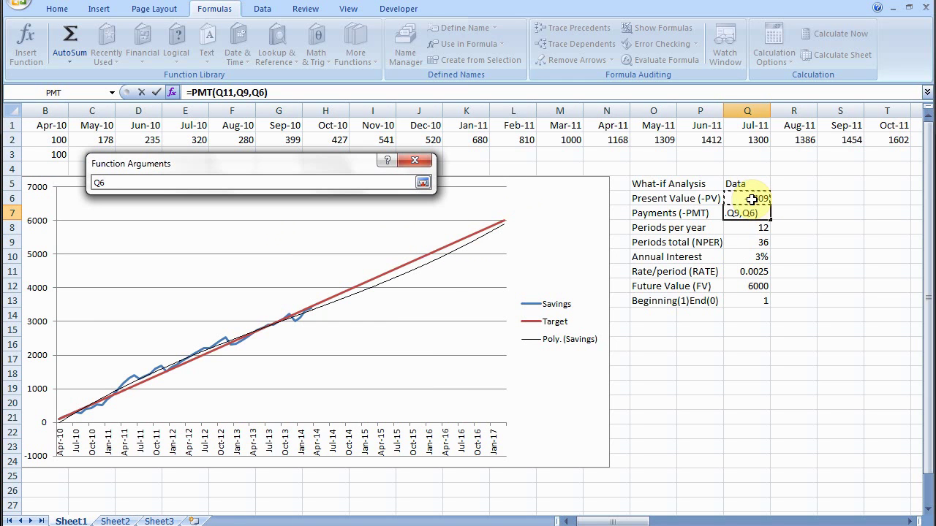
pyautogui.click(423, 182)
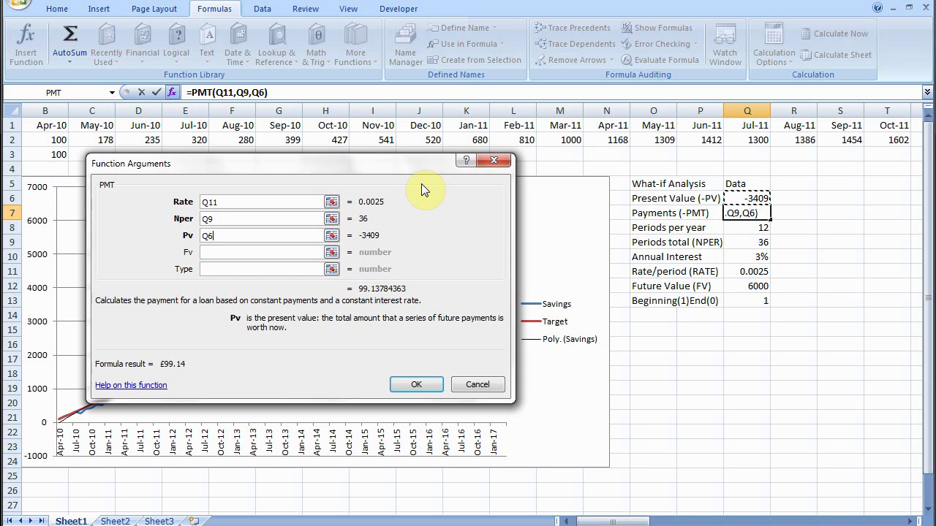
# Complete the PMT function with Fv from Q12 and Type from Q13, and accept the formula
pyautogui.click(332, 252)
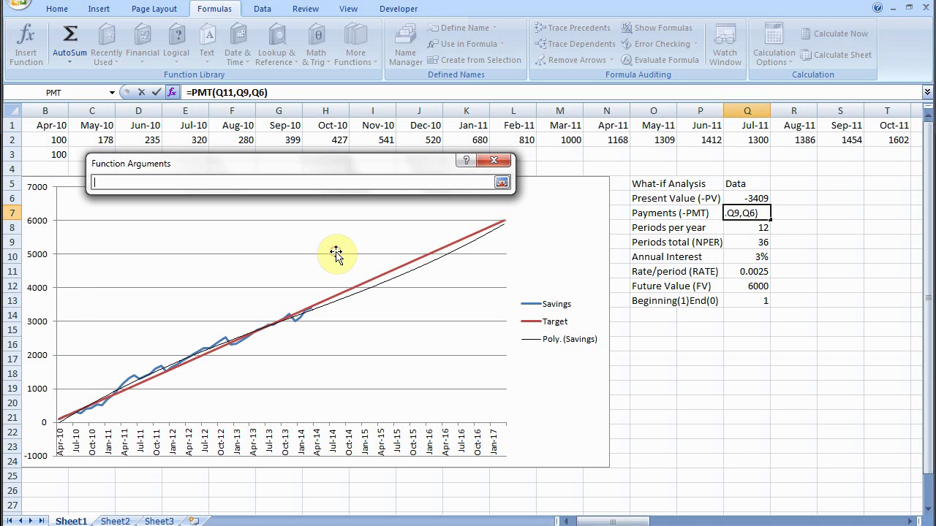
pyautogui.click(759, 286)
pyautogui.click(501, 182)
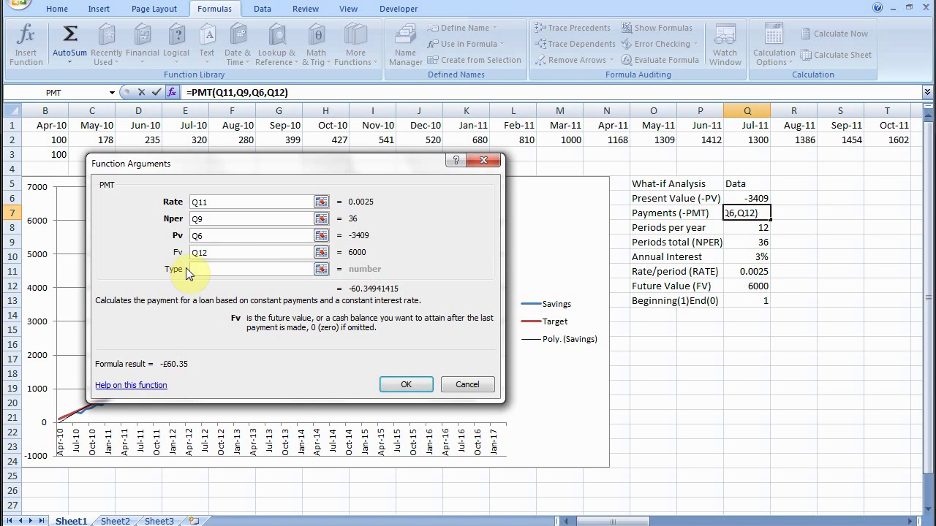
pyautogui.click(322, 269)
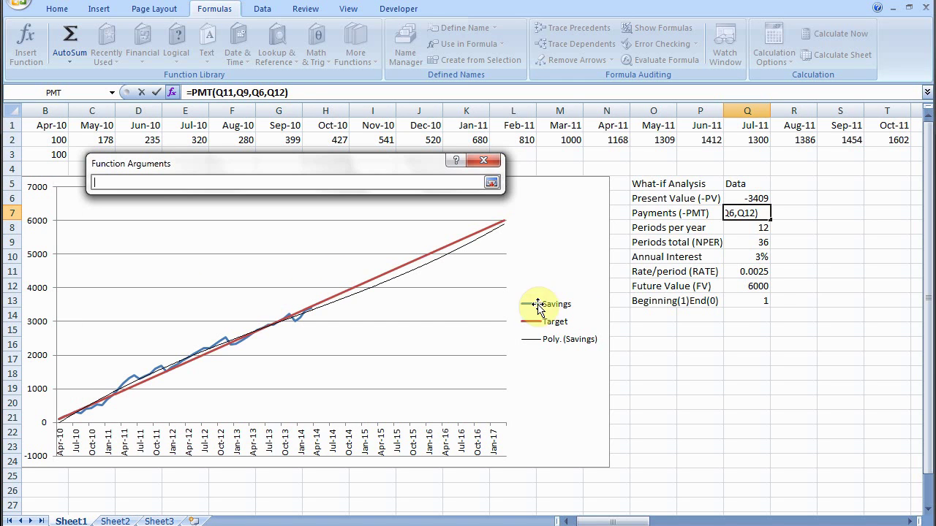
pyautogui.click(758, 300)
pyautogui.click(491, 183)
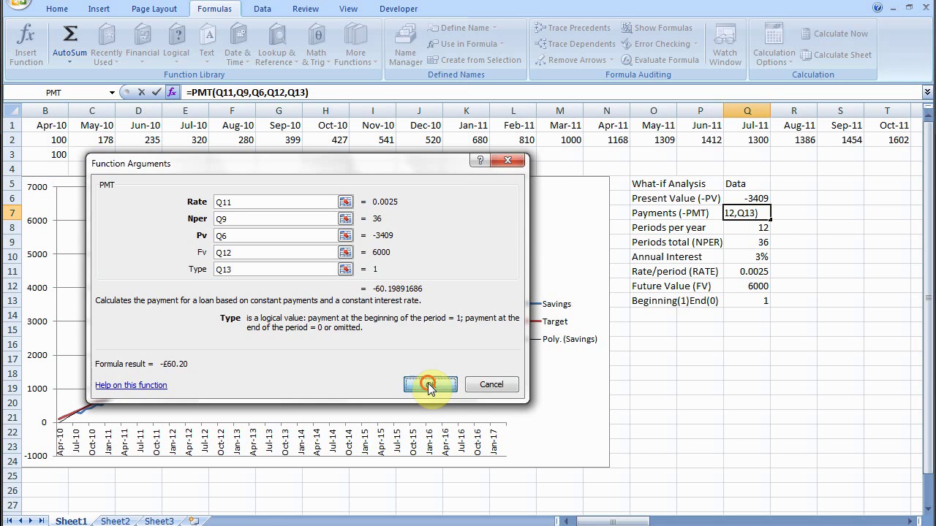
pyautogui.click(429, 385)
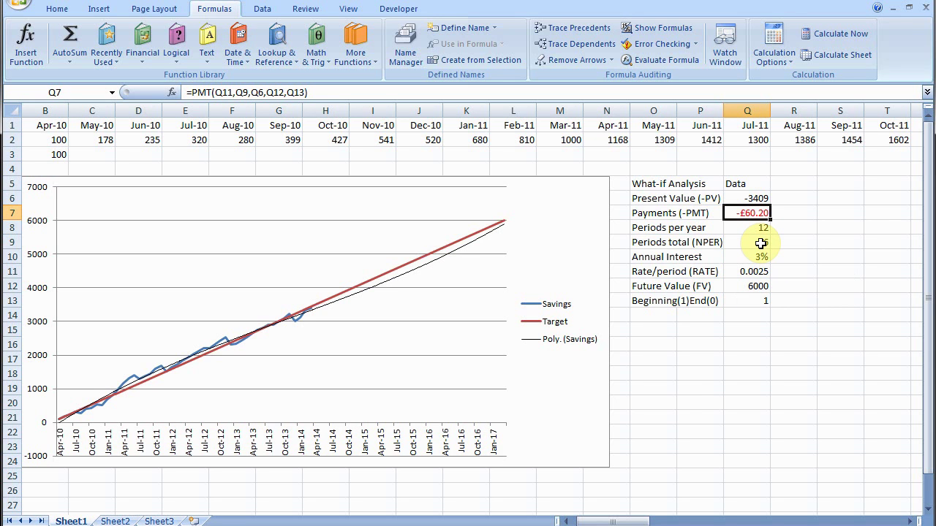
# Switch to Calculator and multiply the 60.20 payment by 36 periods
pyautogui.click(755, 325)
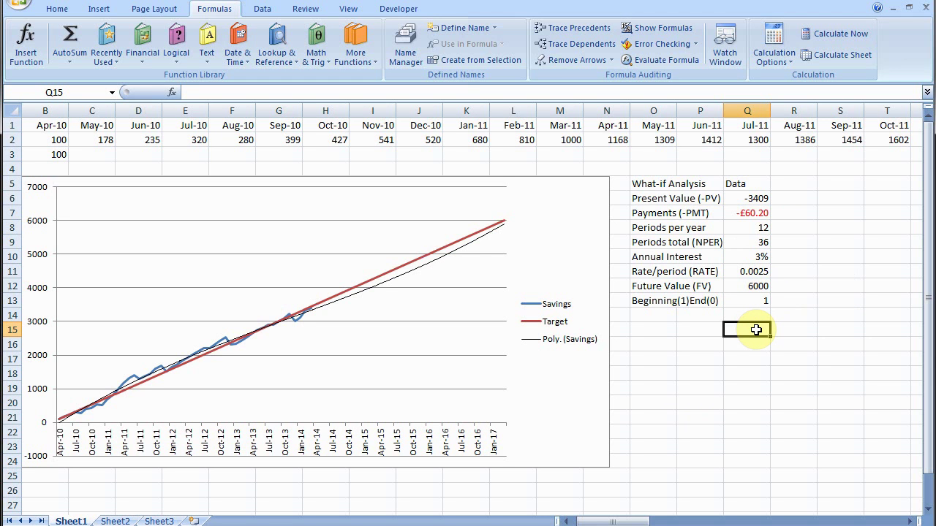
pyautogui.press('XF86Calculator')
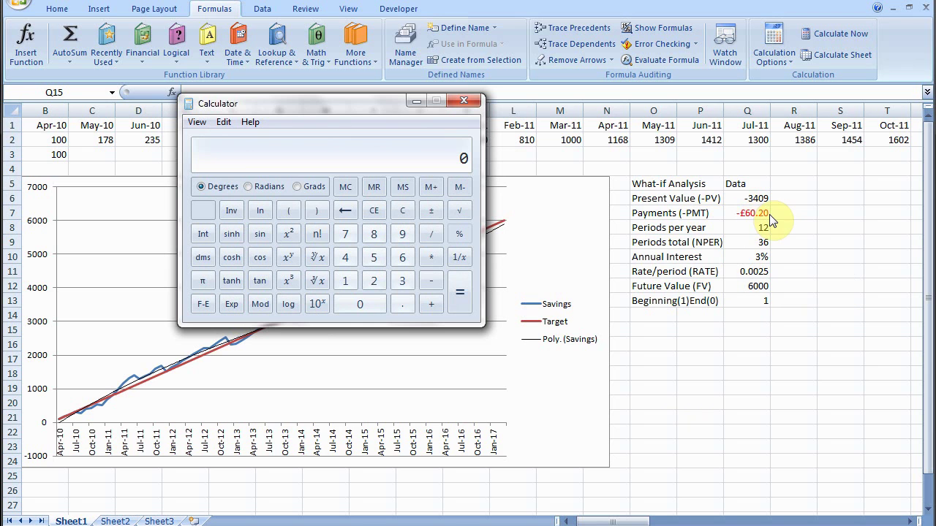
pyautogui.click(354, 306)
pyautogui.click(394, 303)
pyautogui.click(374, 282)
pyautogui.click(368, 311)
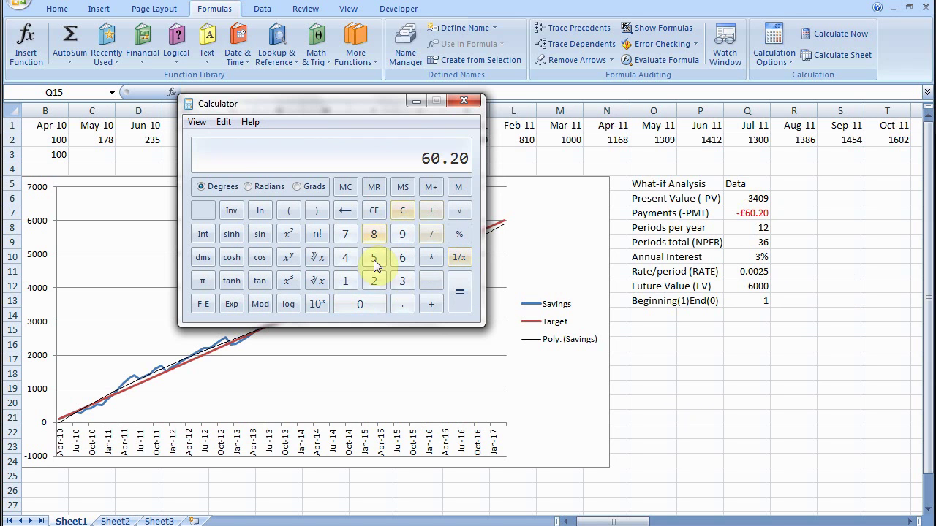
pyautogui.click(428, 259)
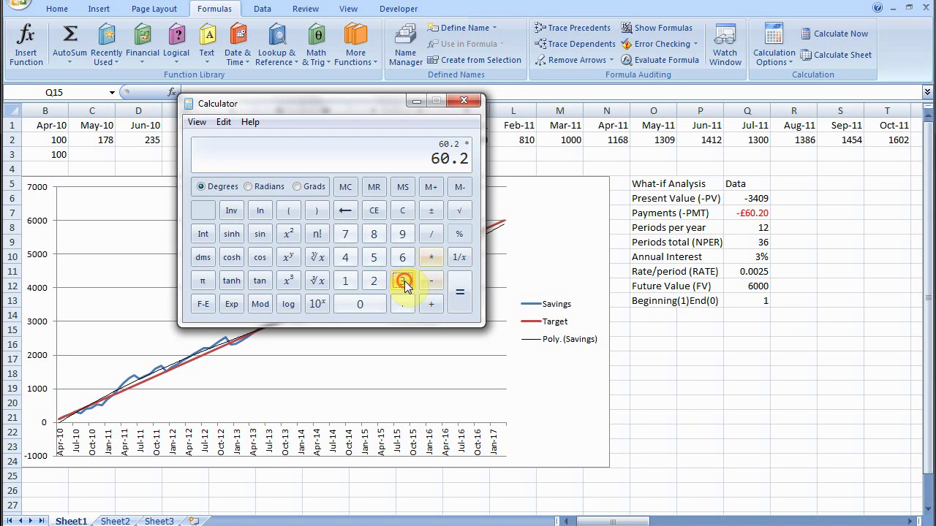
pyautogui.click(404, 282)
pyautogui.click(402, 257)
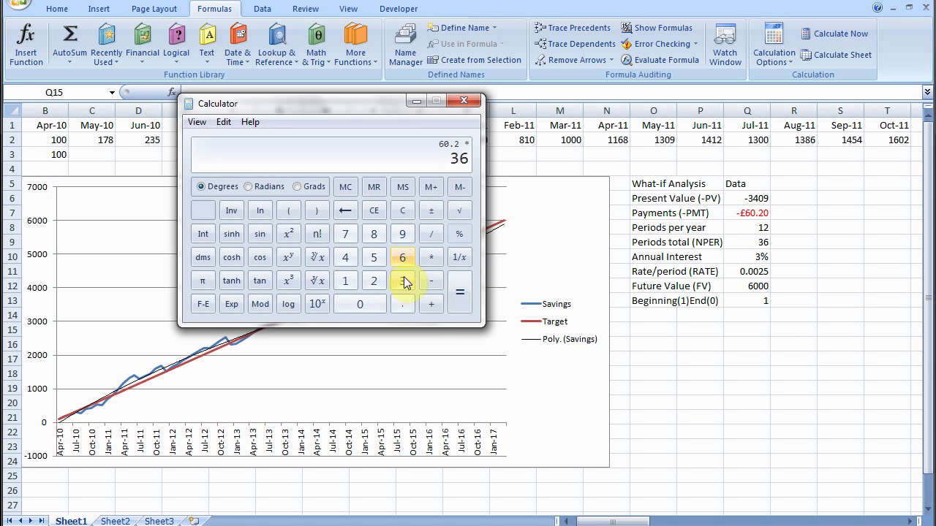
pyautogui.click(459, 296)
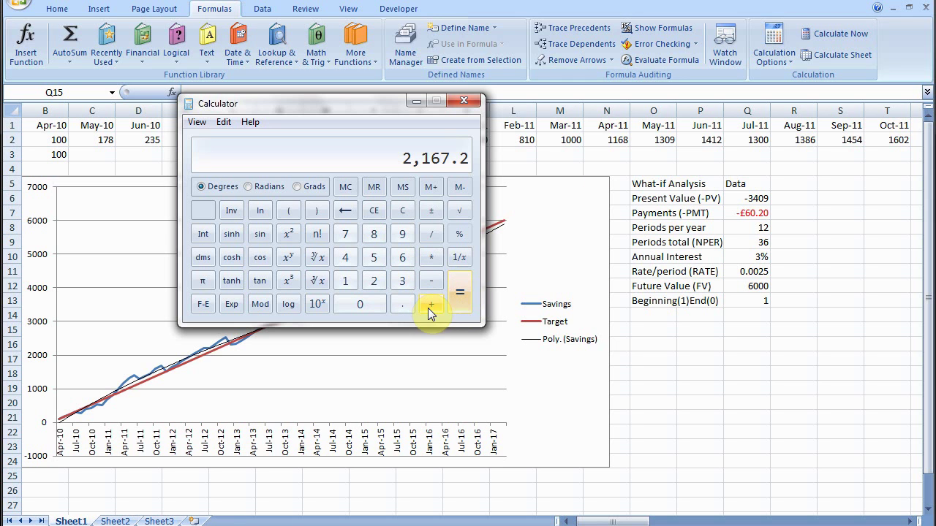
# Add the present value 3409 to the payments total in Calculator, and close Calculator
pyautogui.click(430, 305)
pyautogui.click(402, 281)
pyautogui.click(345, 258)
pyautogui.click(359, 303)
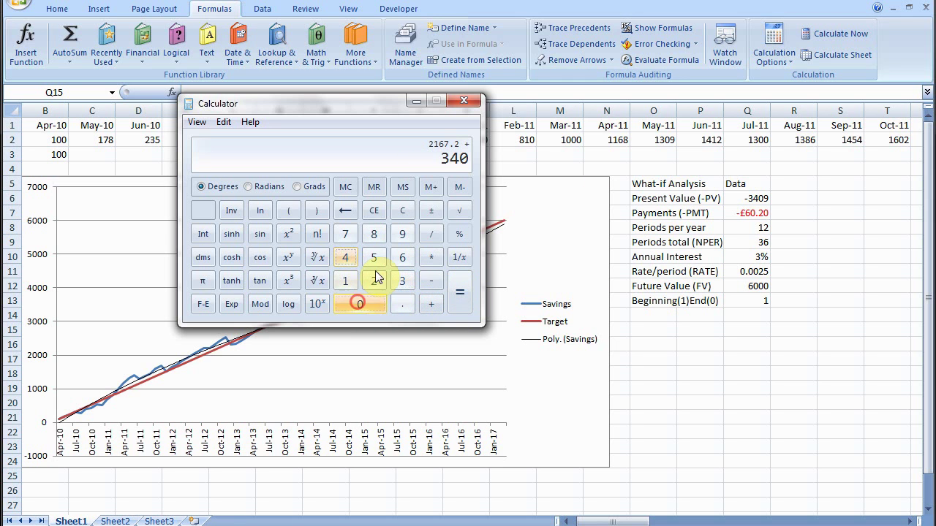
pyautogui.click(402, 234)
pyautogui.click(459, 294)
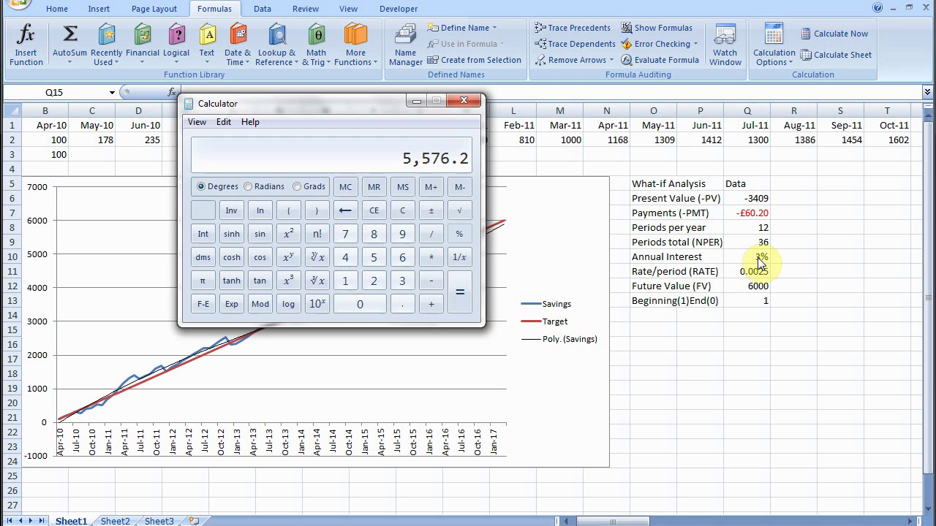
pyautogui.click(465, 101)
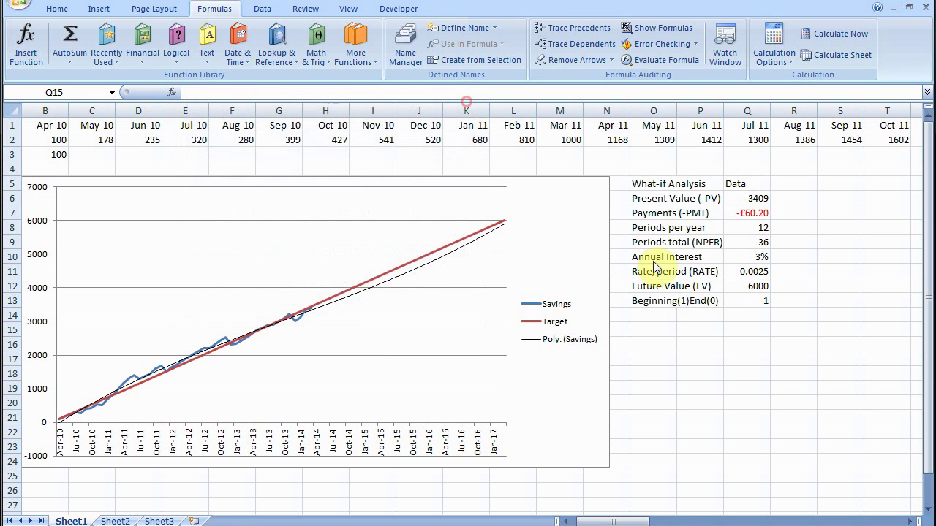
# Set the annual interest in cell Q10 to 0% and check the payment formula in cell Q7
pyautogui.click(747, 258)
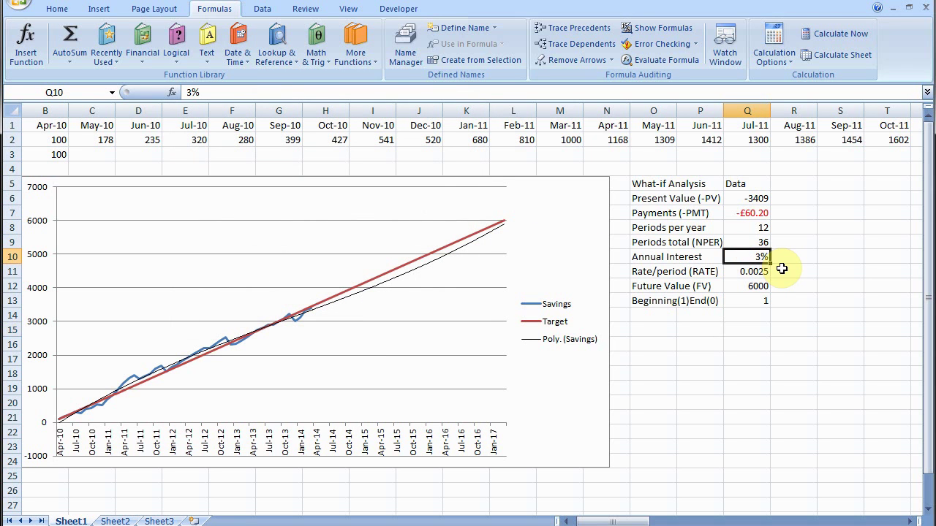
pyautogui.write('0')
pyautogui.press('Tab')
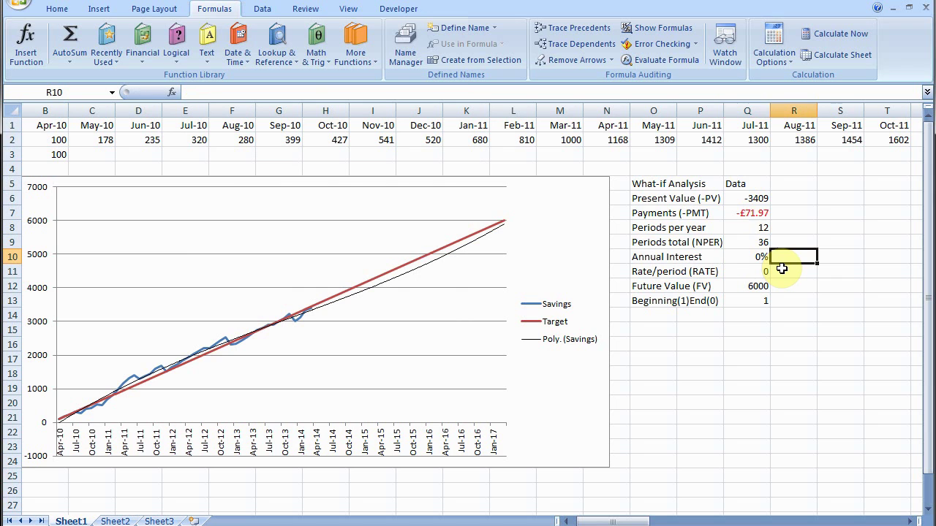
pyautogui.click(750, 214)
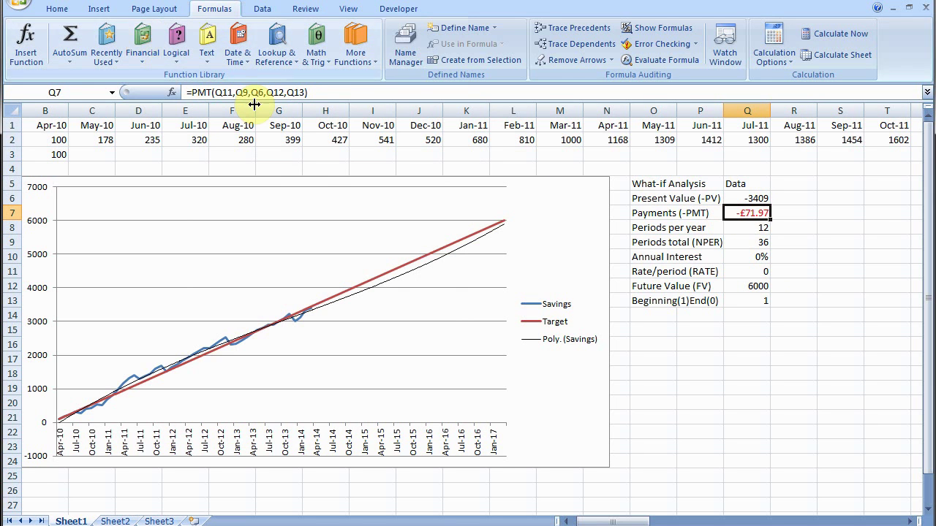
pyautogui.click(760, 231)
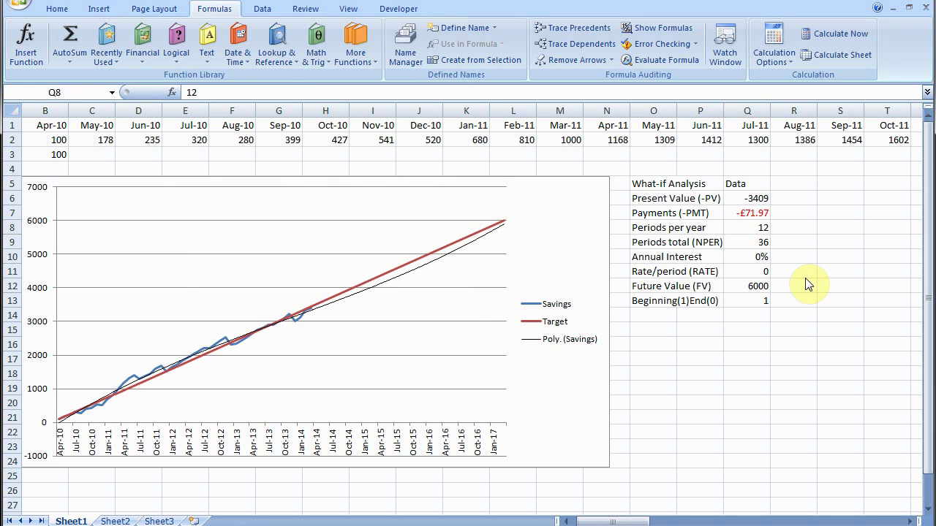
# Switch to Calculator and multiply the 71.97 payment by 36 periods
pyautogui.press('XF86Calculator')
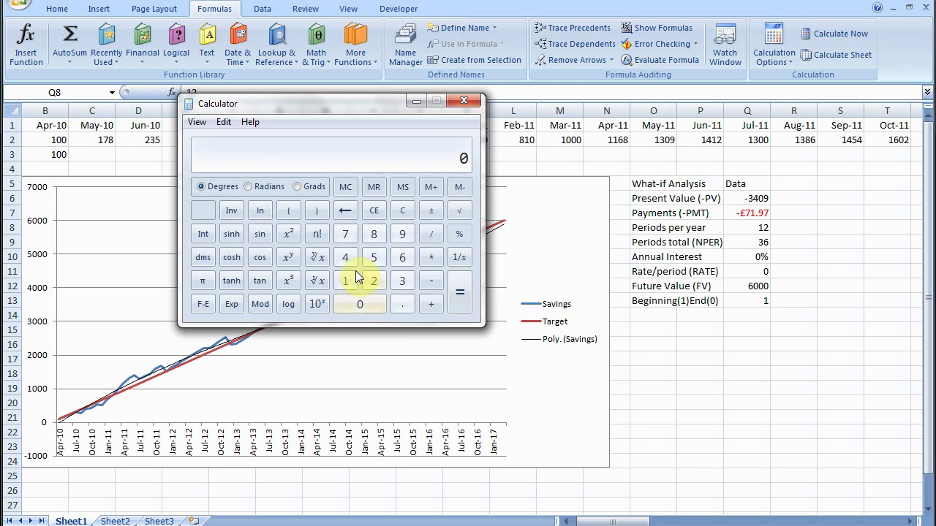
pyautogui.click(344, 236)
pyautogui.click(345, 281)
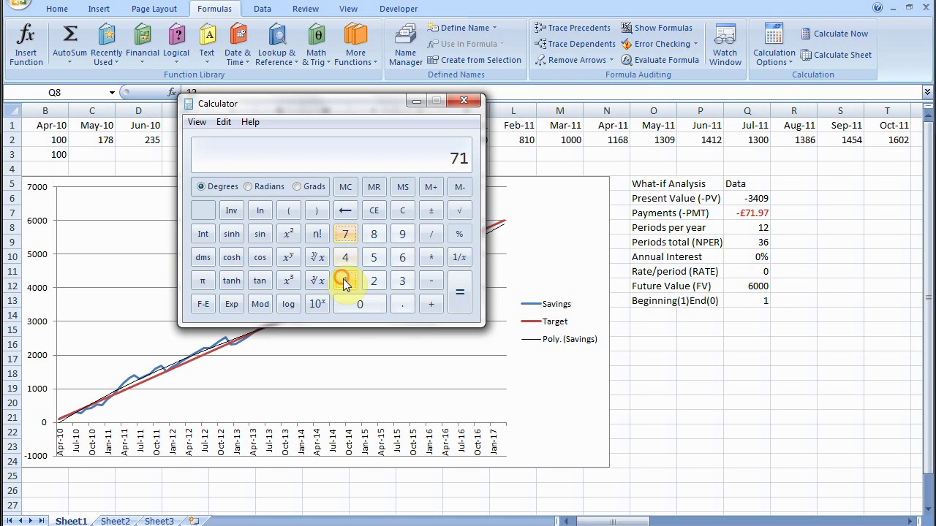
pyautogui.click(402, 304)
pyautogui.click(402, 234)
pyautogui.click(347, 238)
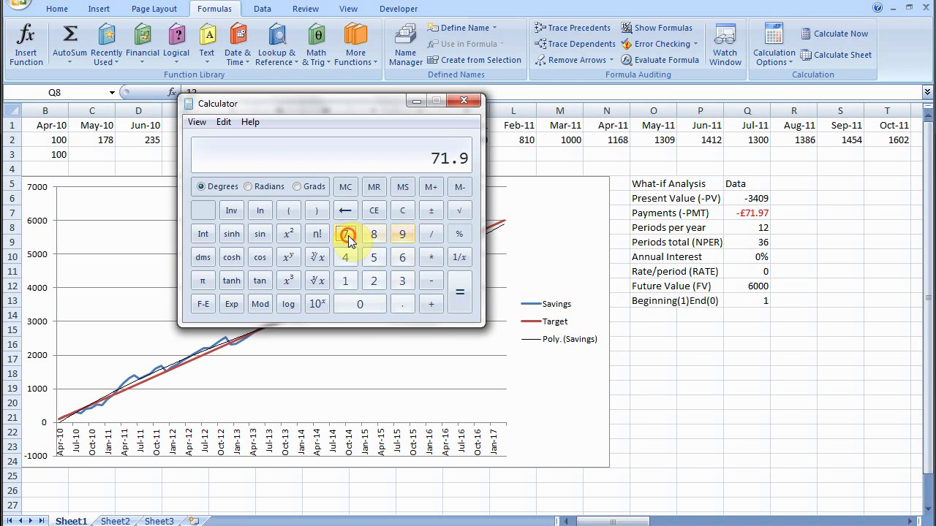
pyautogui.click(430, 258)
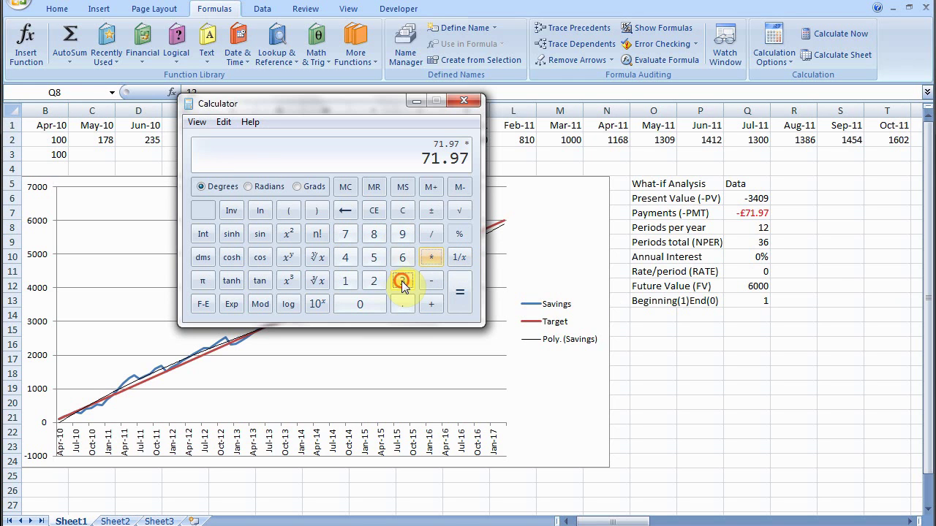
pyautogui.click(402, 280)
pyautogui.click(402, 261)
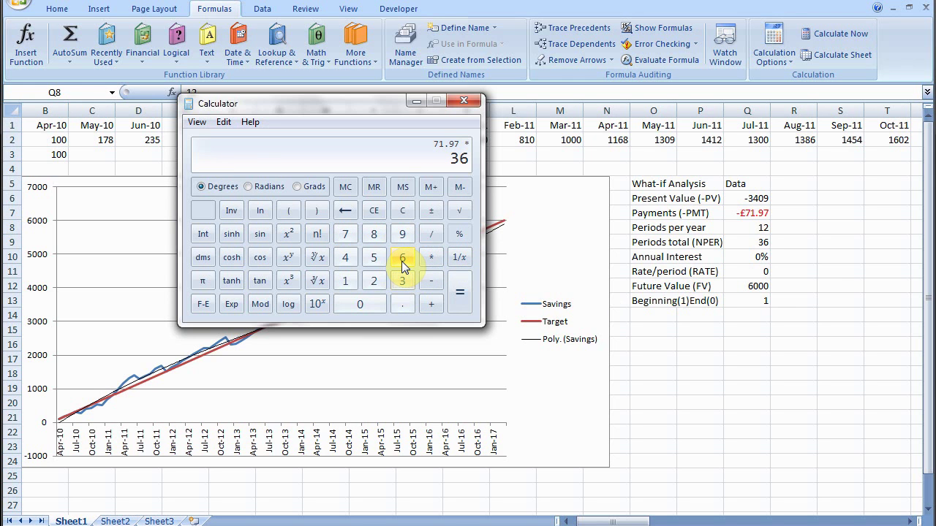
pyautogui.click(460, 294)
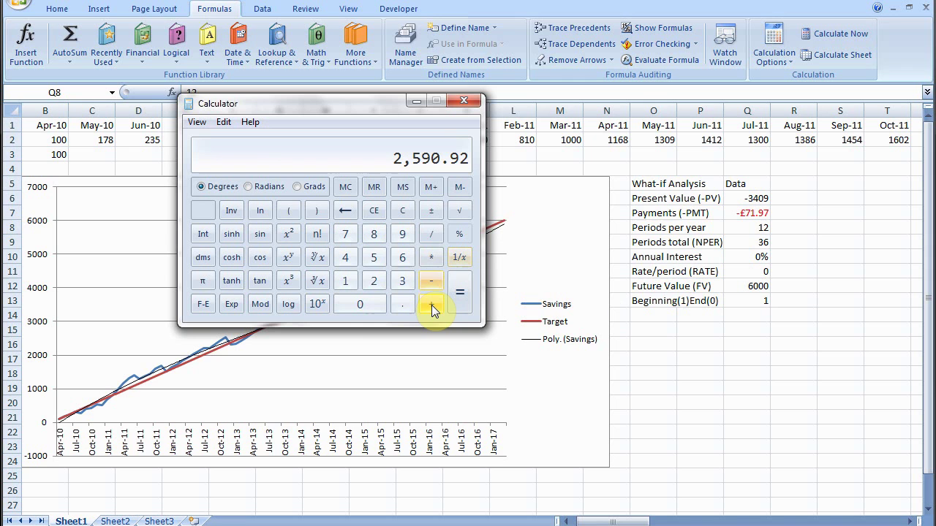
# Add the 3409 present value to the multiplied payments total in Calculator and close Calculator
pyautogui.click(431, 305)
pyautogui.click(402, 281)
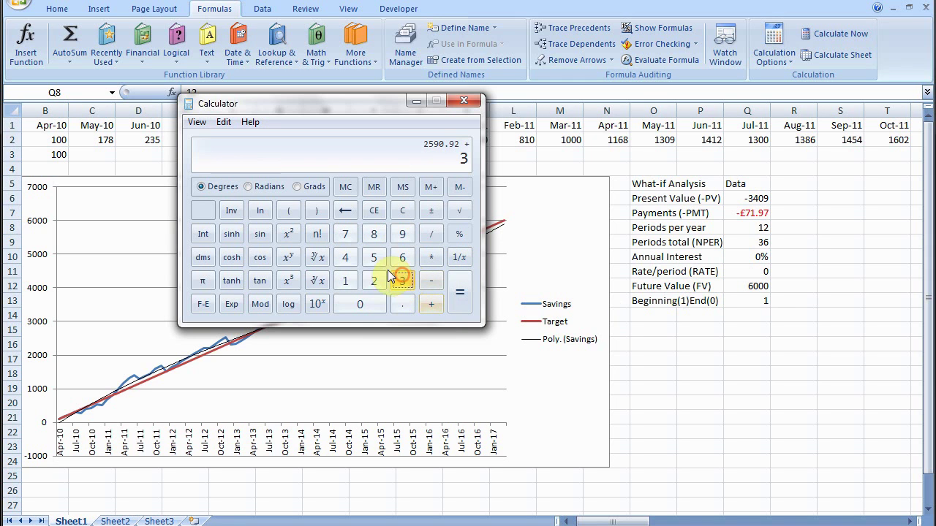
pyautogui.click(345, 257)
pyautogui.click(353, 301)
pyautogui.click(402, 235)
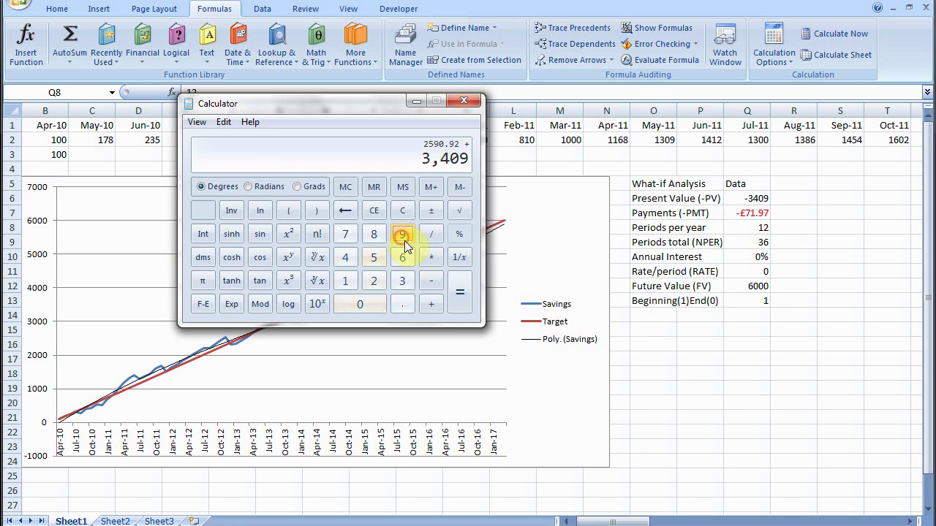
pyautogui.click(459, 294)
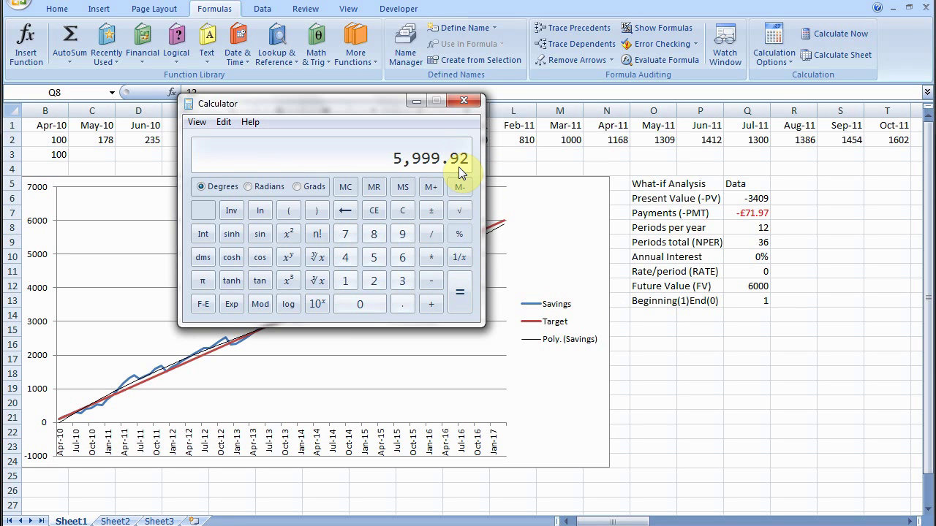
pyautogui.click(460, 298)
pyautogui.click(464, 100)
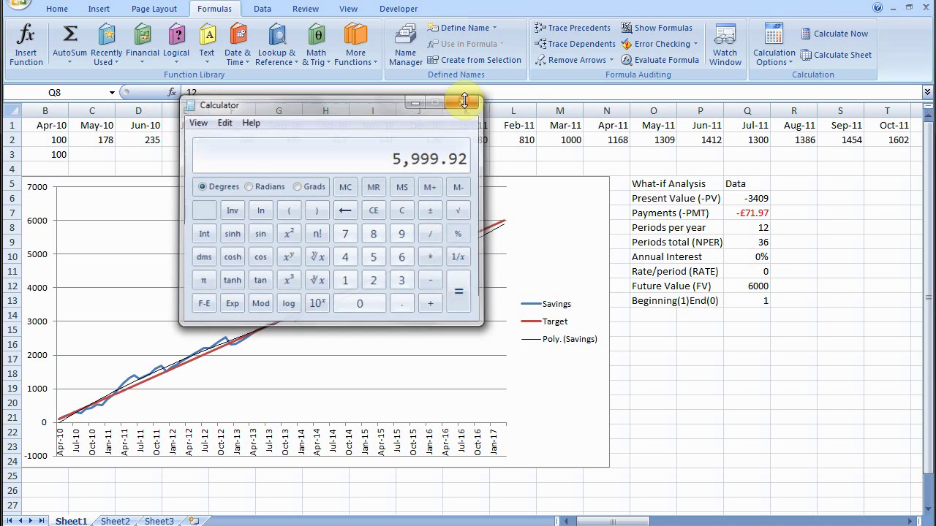
# Replace the payment formula in cell Q7 with 70 and clear the total periods in cell Q9
pyautogui.click(755, 213)
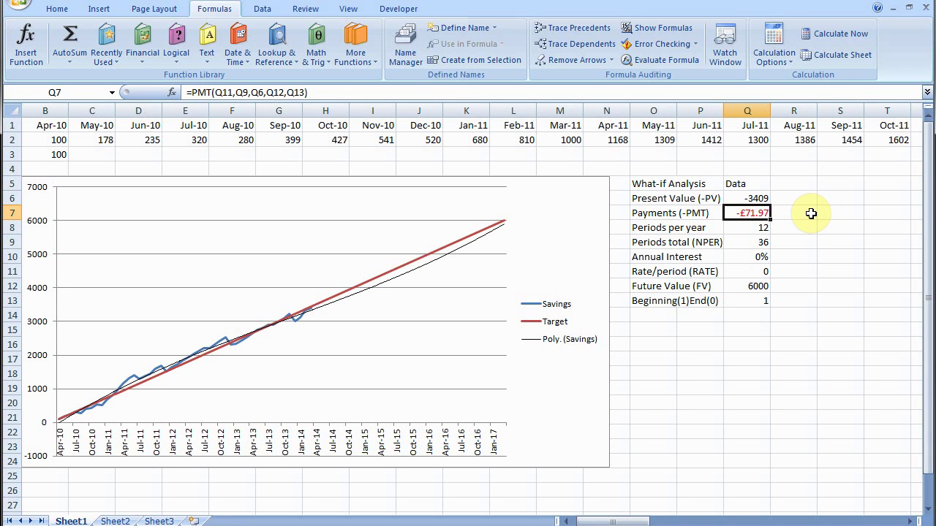
pyautogui.write('70')
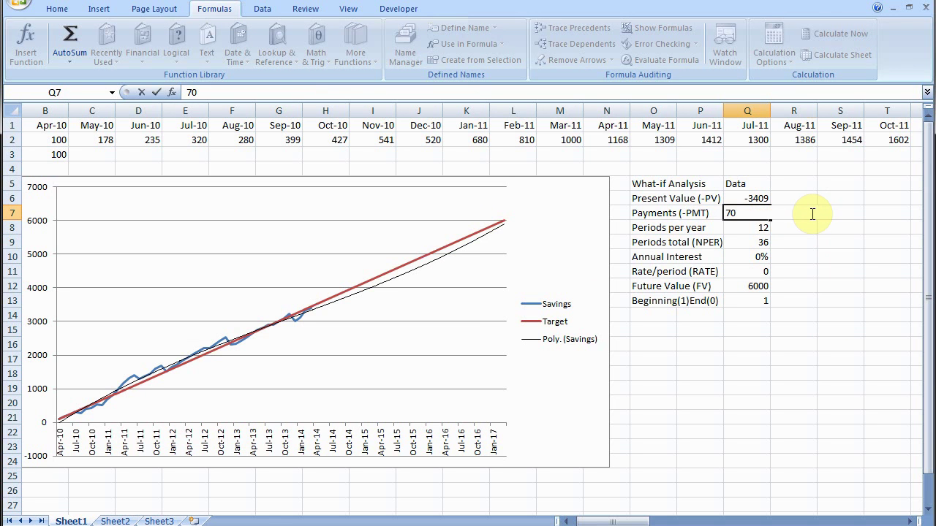
pyautogui.click(811, 213)
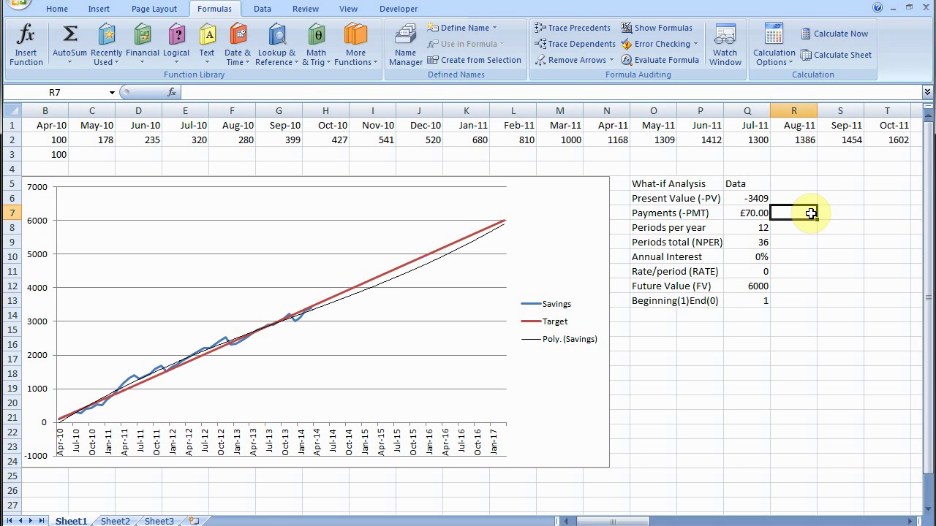
pyautogui.click(759, 242)
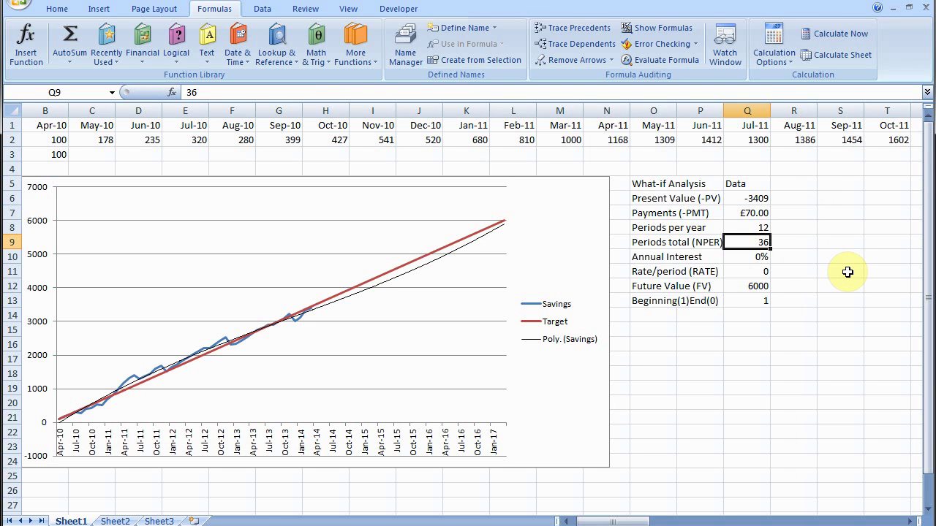
pyautogui.press('Delete')
pyautogui.press('Right')
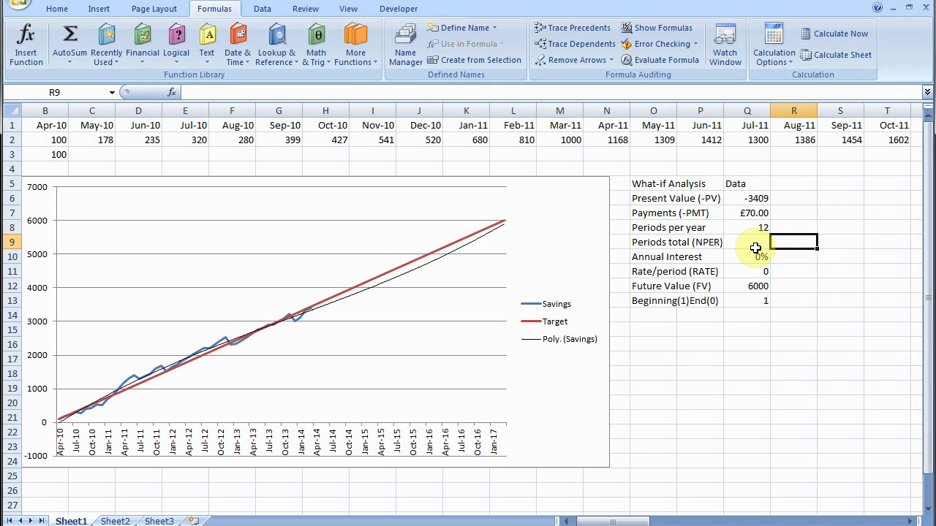
pyautogui.press('Left')
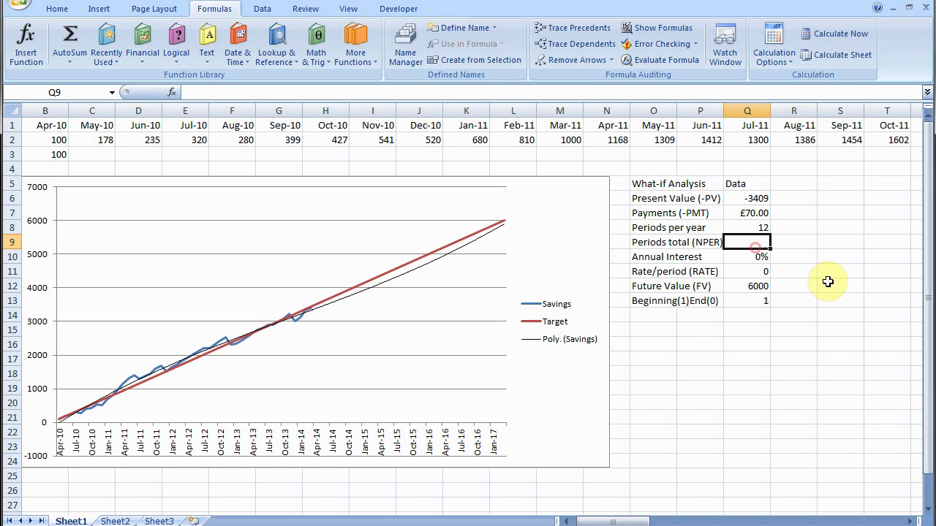
# Set the future value in cell Q12 to 7000
pyautogui.click(763, 287)
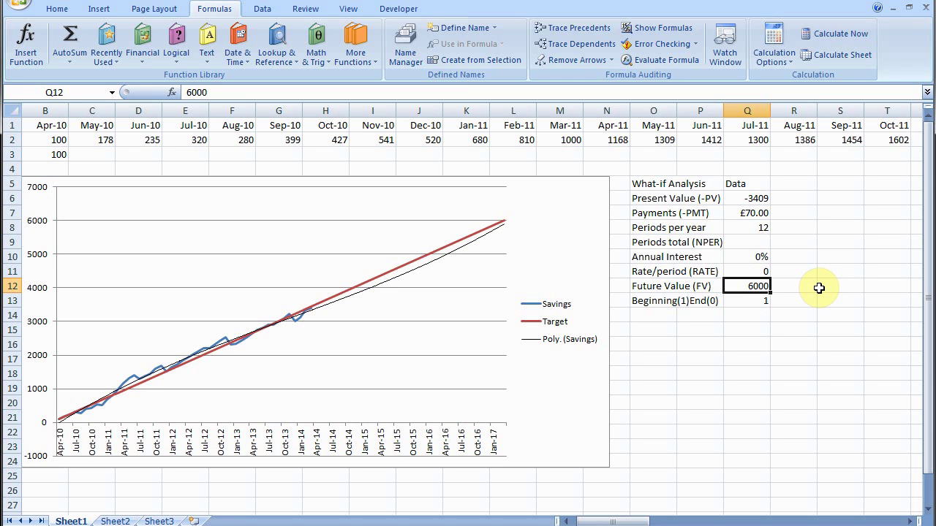
pyautogui.write('70')
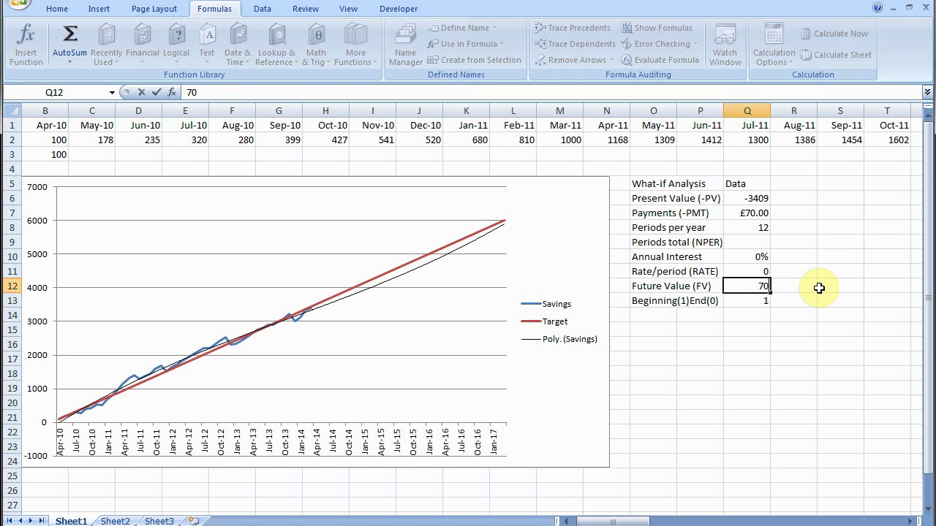
pyautogui.write('00')
pyautogui.click(818, 288)
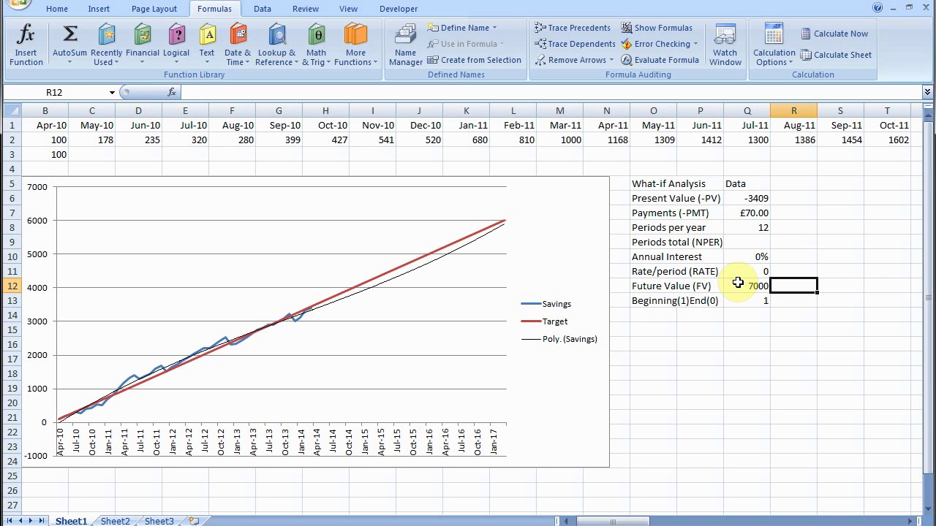
pyautogui.click(763, 239)
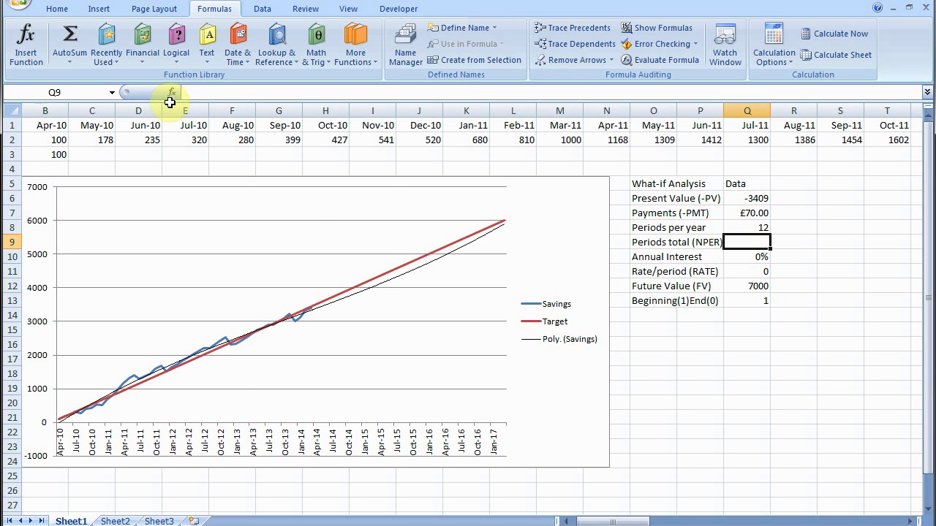
pyautogui.click(139, 58)
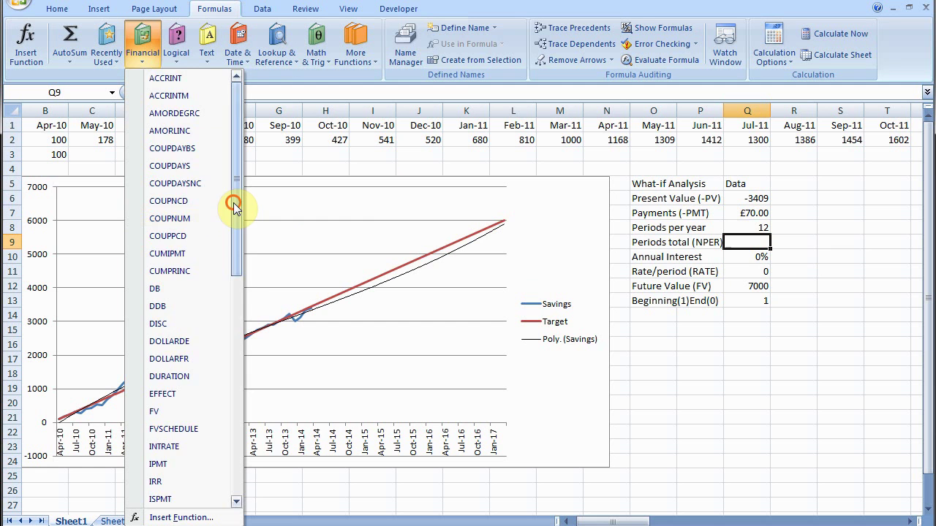
pyautogui.moveTo(229, 203); pyautogui.dragTo(244, 327)
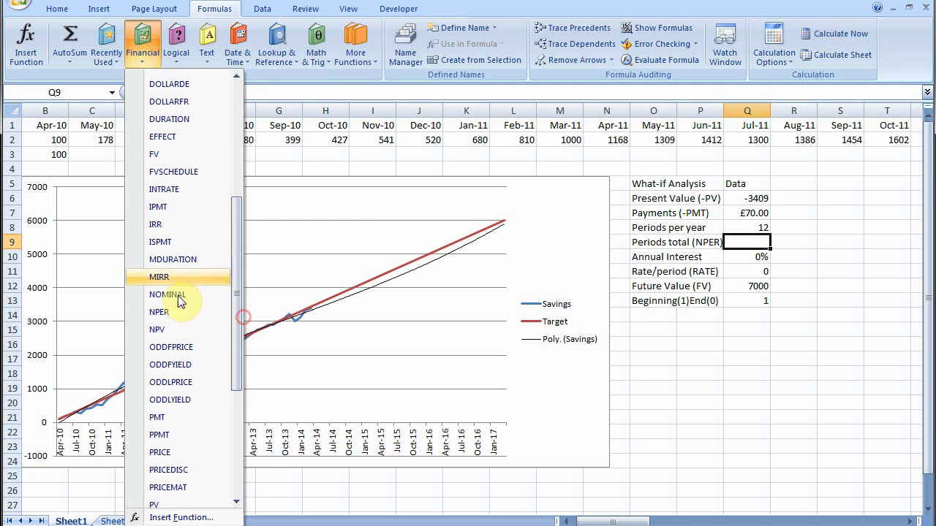
pyautogui.click(174, 311)
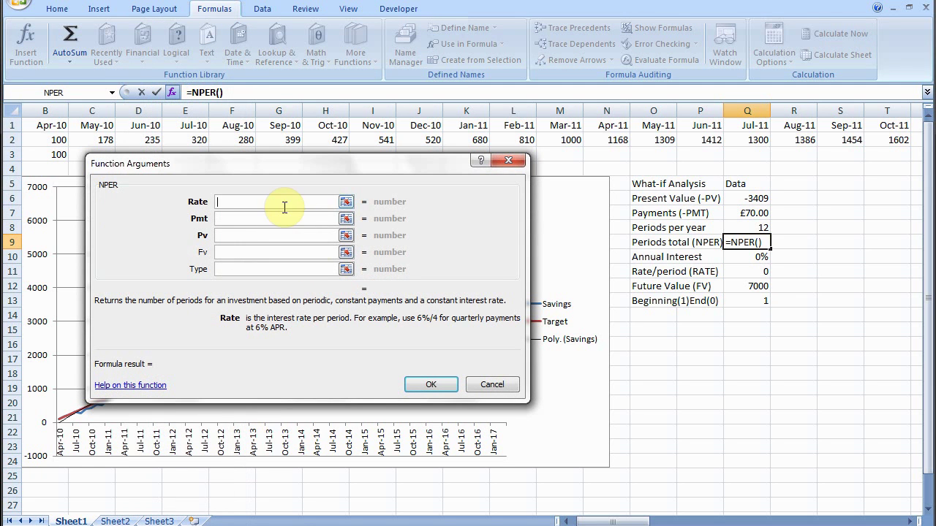
pyautogui.click(764, 274)
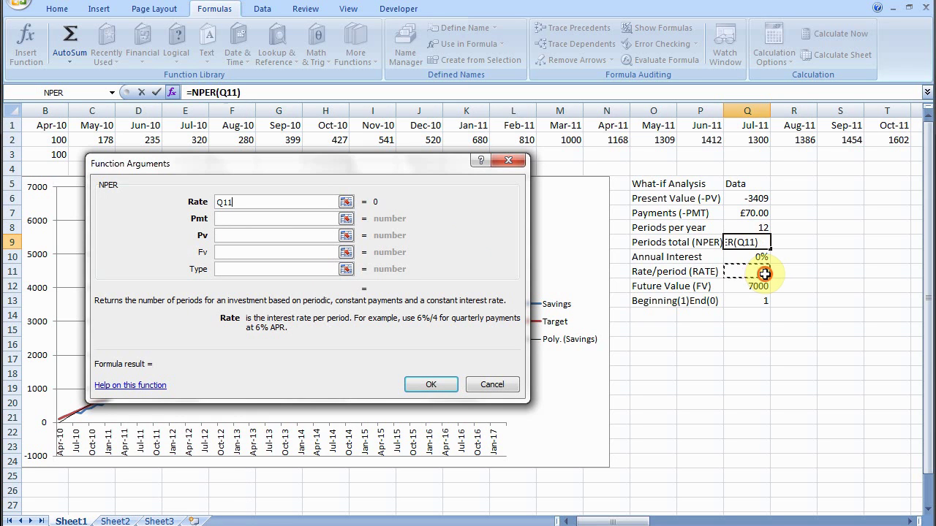
pyautogui.click(347, 205)
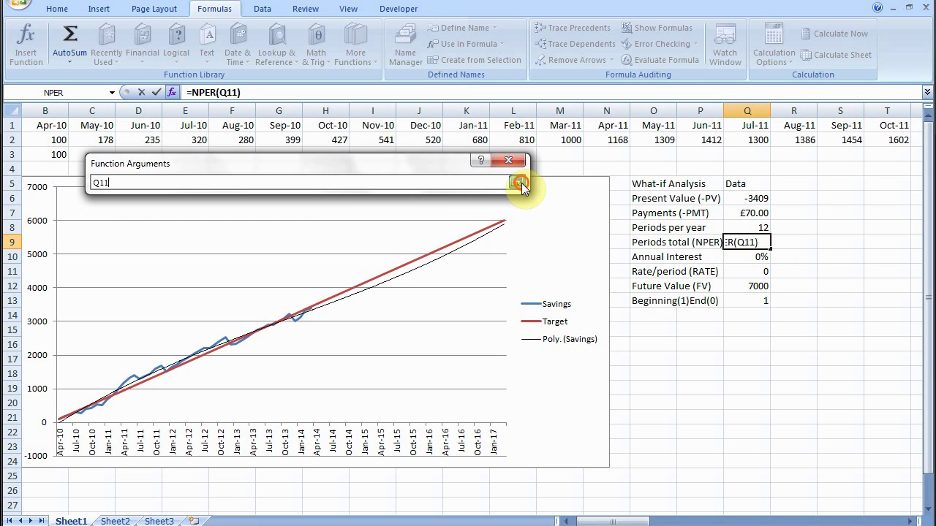
pyautogui.click(521, 183)
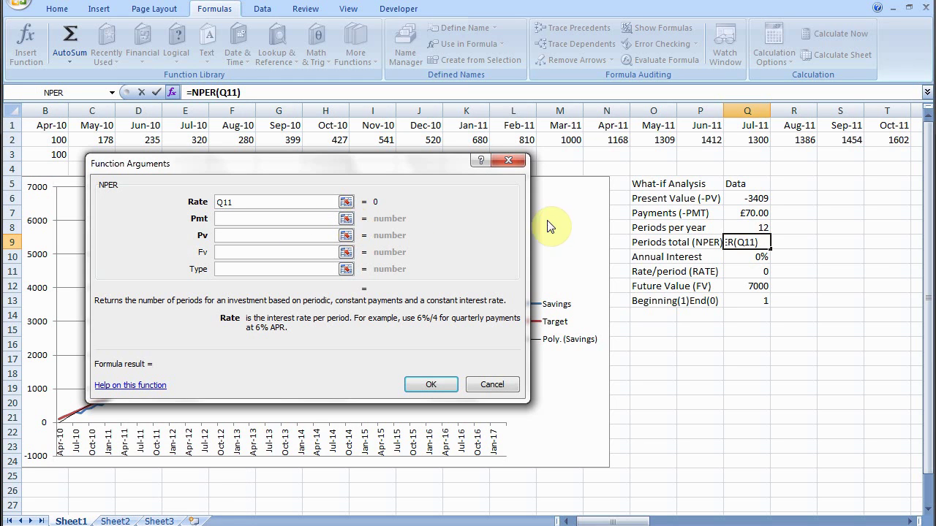
pyautogui.click(348, 219)
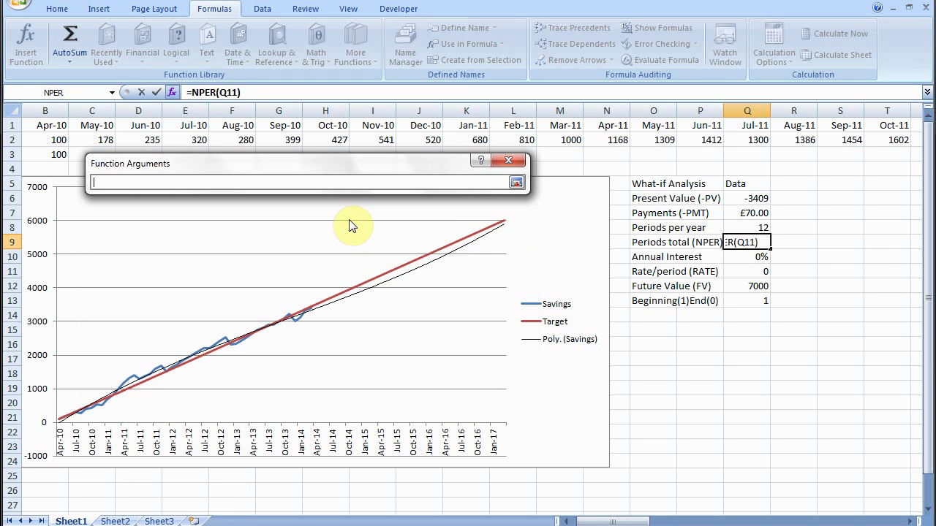
pyautogui.click(749, 214)
pyautogui.click(517, 183)
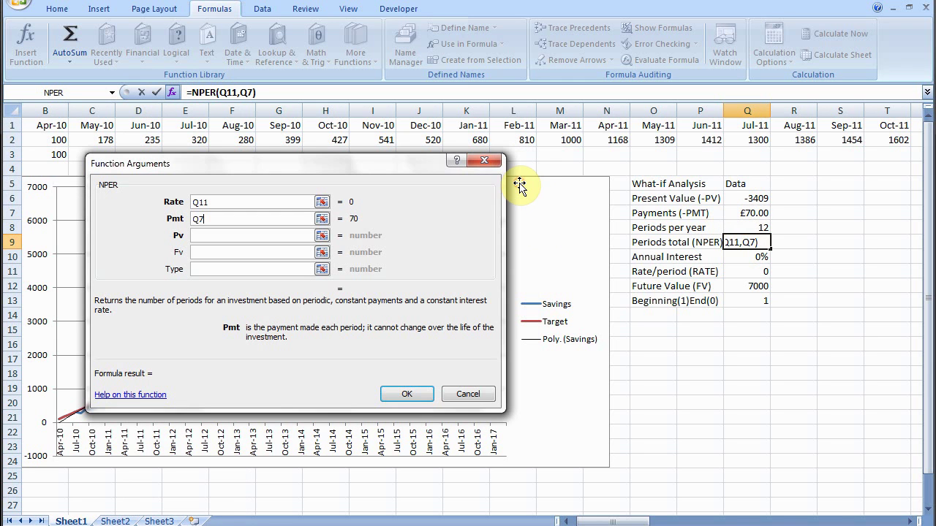
pyautogui.click(327, 237)
pyautogui.click(747, 200)
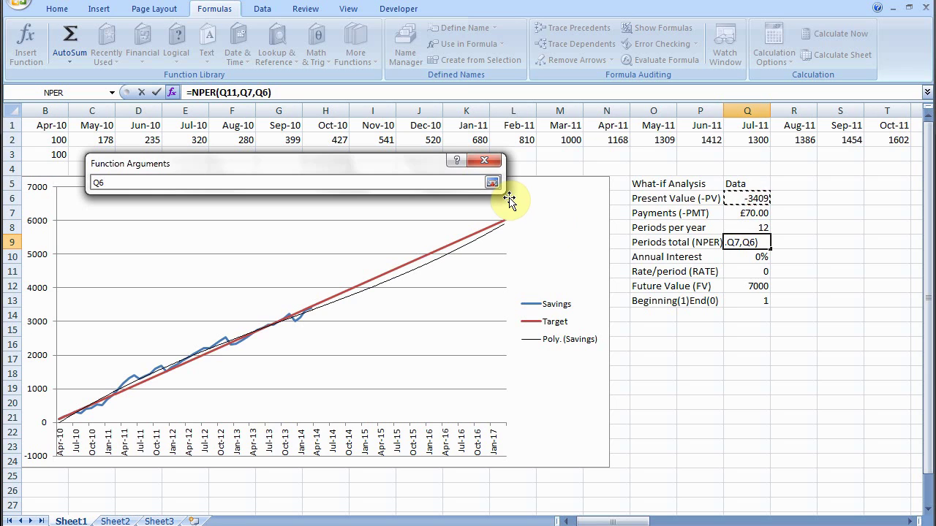
pyautogui.click(484, 160)
pyautogui.click(453, 397)
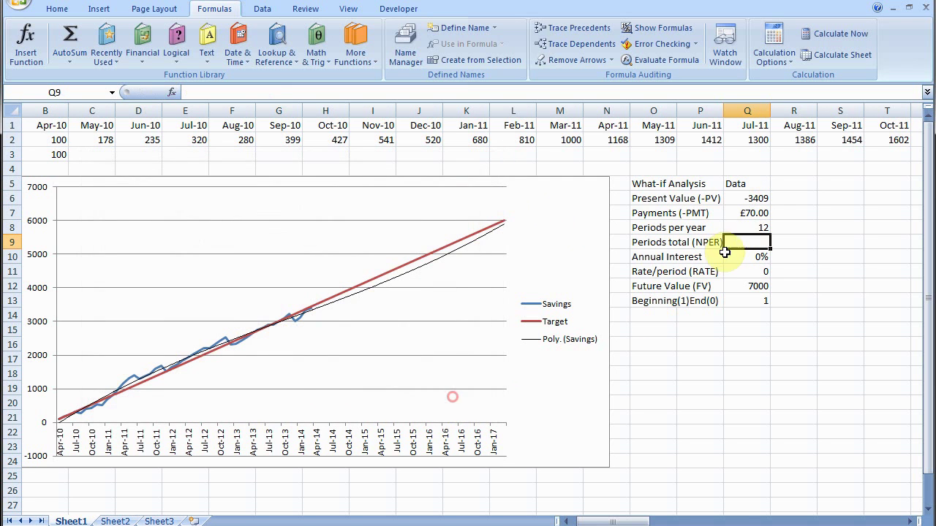
# Set the payment in cell Q7 to -70
pyautogui.click(745, 214)
pyautogui.write('-70')
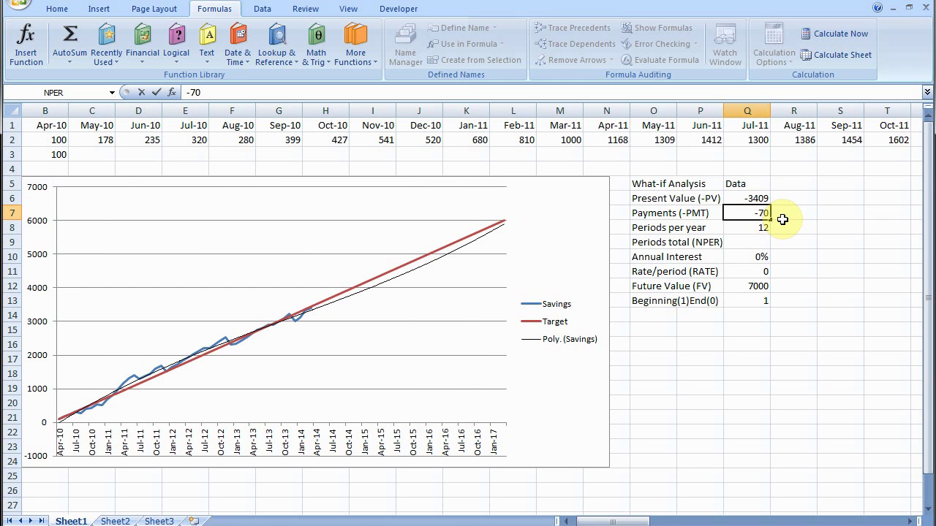
pyautogui.click(782, 219)
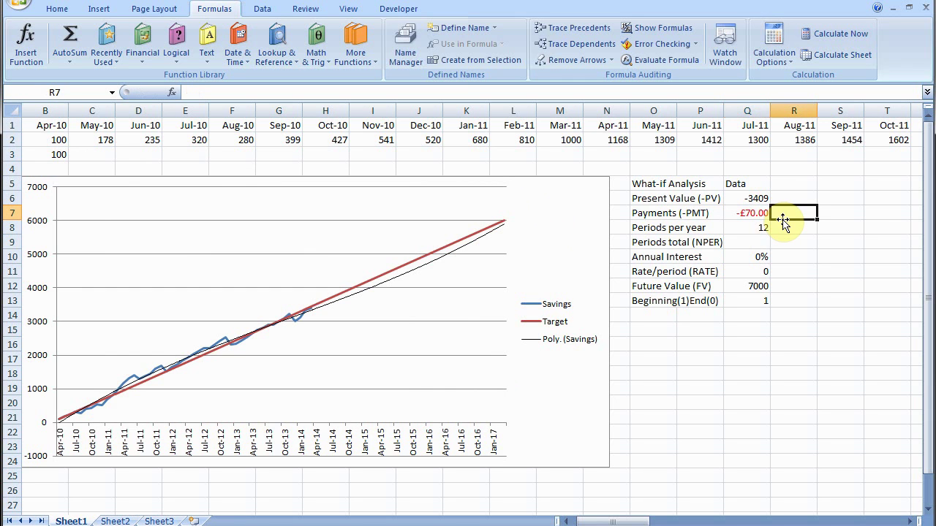
# Insert the NPER financial function in cell Q9 and use cell Q11 as its Rate argument
pyautogui.click(755, 242)
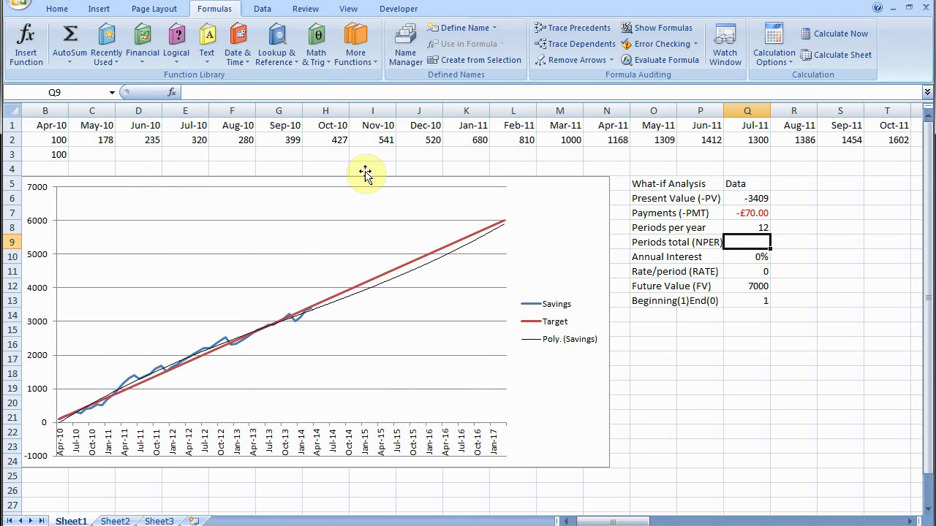
pyautogui.click(142, 63)
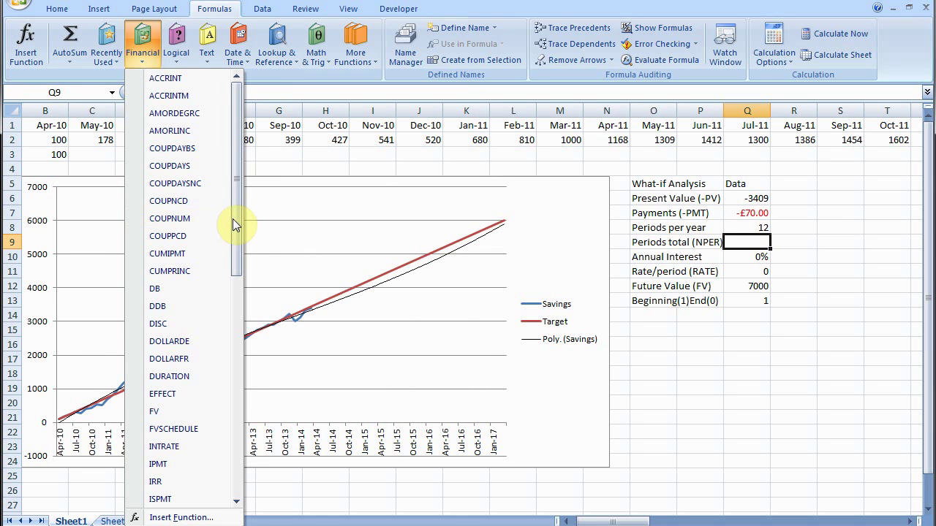
pyautogui.moveTo(237, 246); pyautogui.dragTo(237, 330)
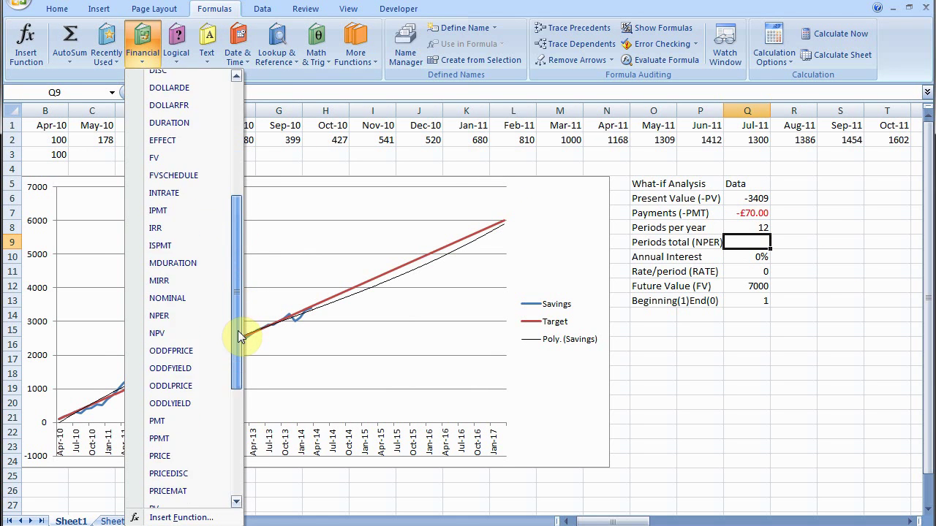
pyautogui.click(179, 316)
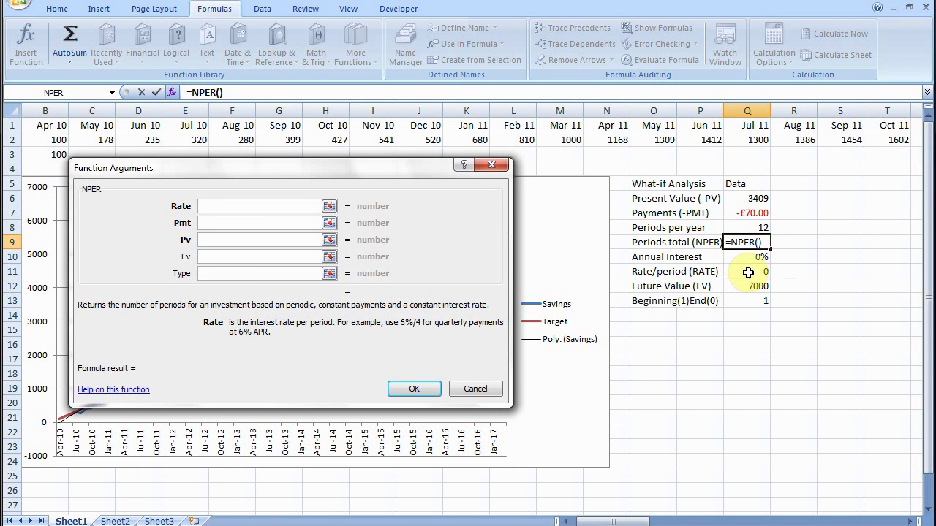
pyautogui.click(750, 274)
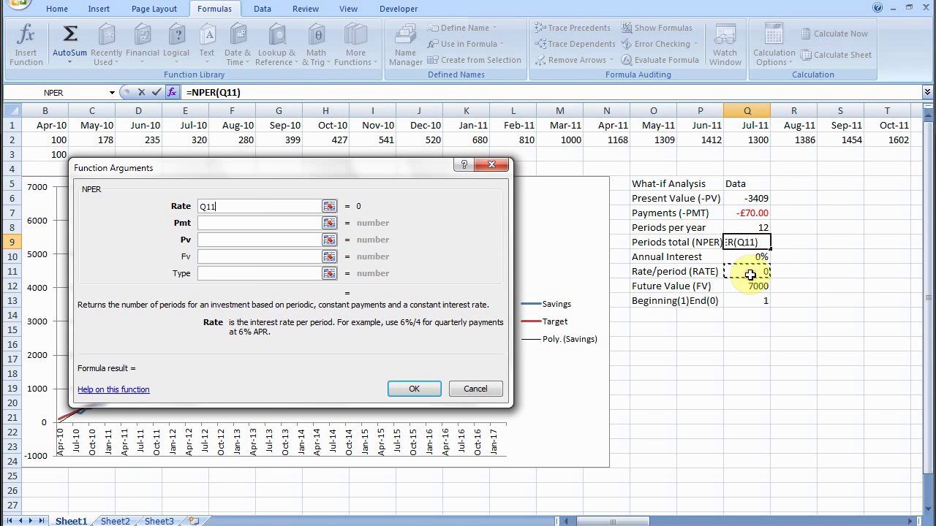
pyautogui.click(329, 207)
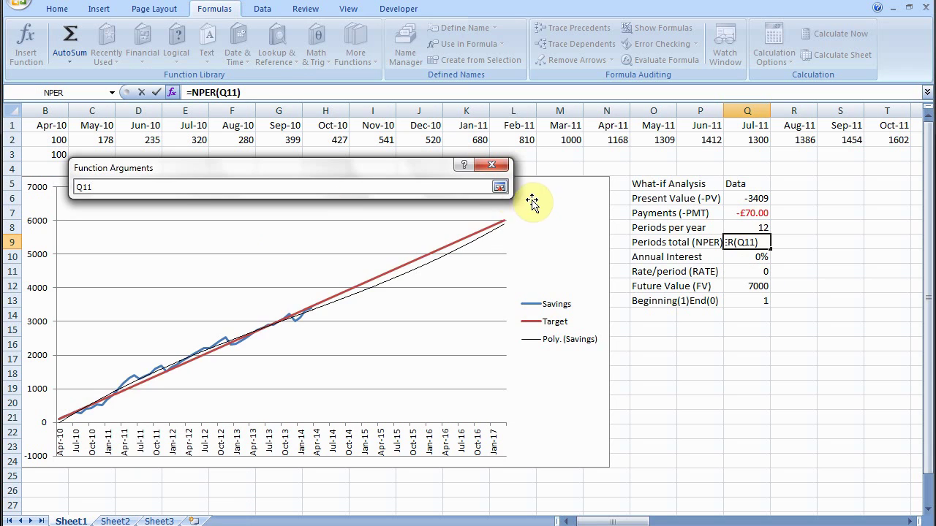
pyautogui.click(499, 186)
# Use cell Q7 as the Pmt argument and cell Q6 as the Pv argument of the NPER function
pyautogui.click(329, 223)
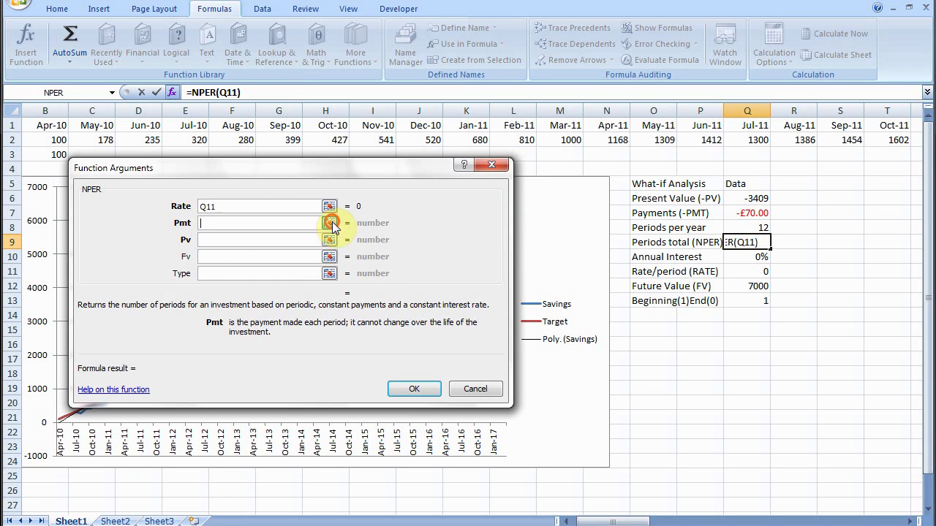
pyautogui.click(750, 213)
pyautogui.click(500, 187)
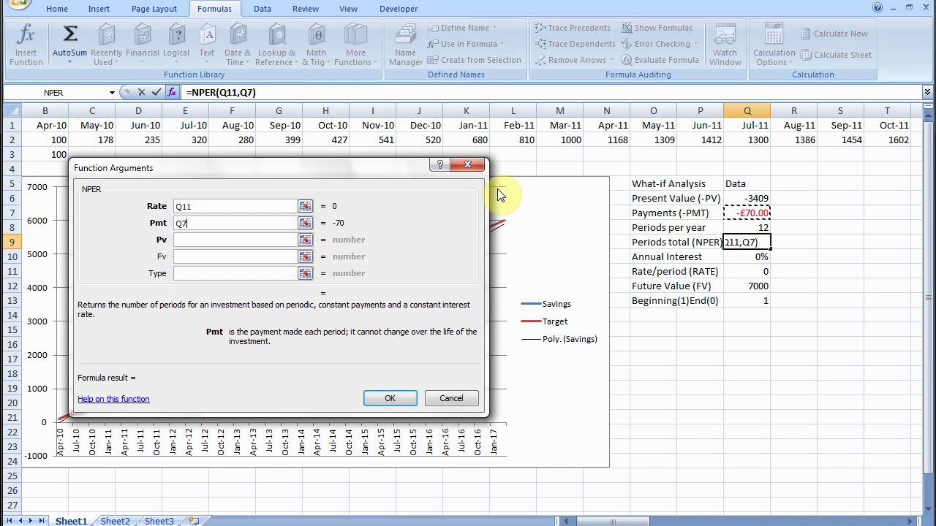
pyautogui.click(327, 244)
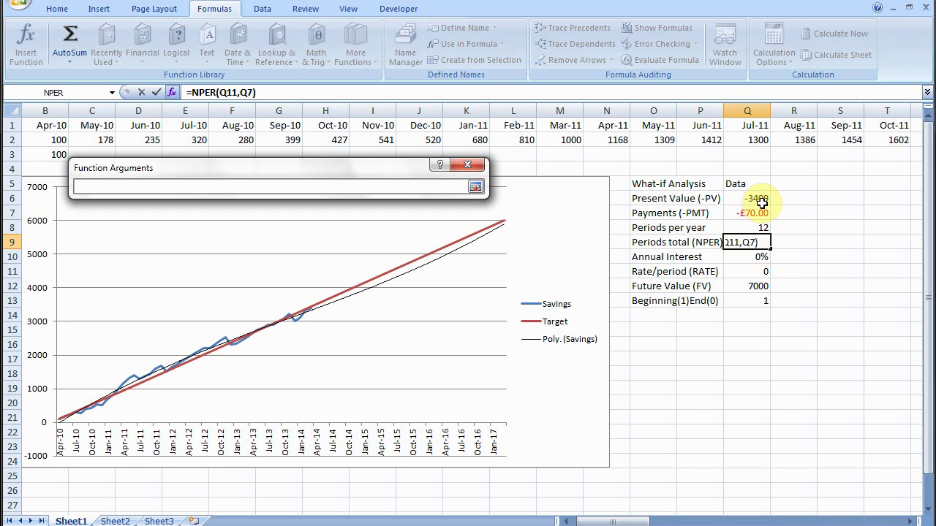
pyautogui.click(752, 199)
pyautogui.click(476, 188)
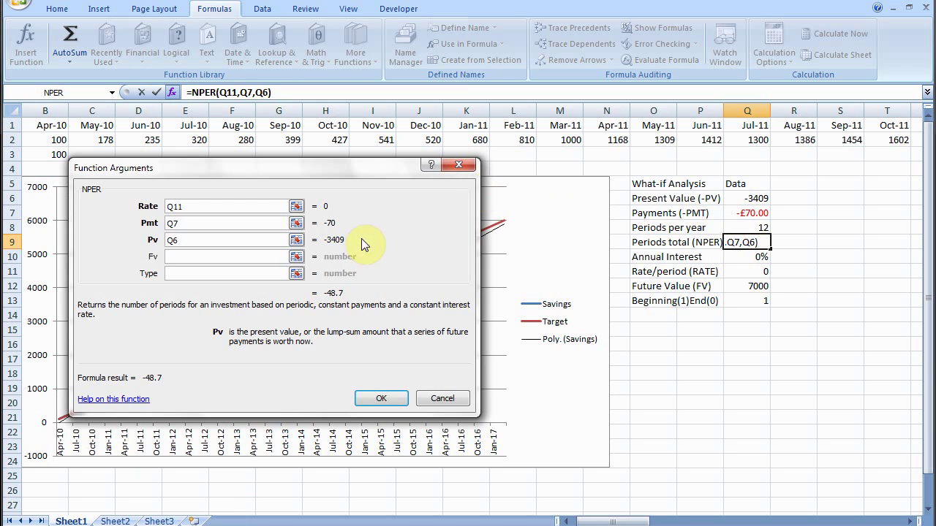
# Use cell Q12 as the Fv argument and cell Q13 as the Type argument, and complete the NPER formula in Q9
pyautogui.click(296, 258)
pyautogui.click(753, 286)
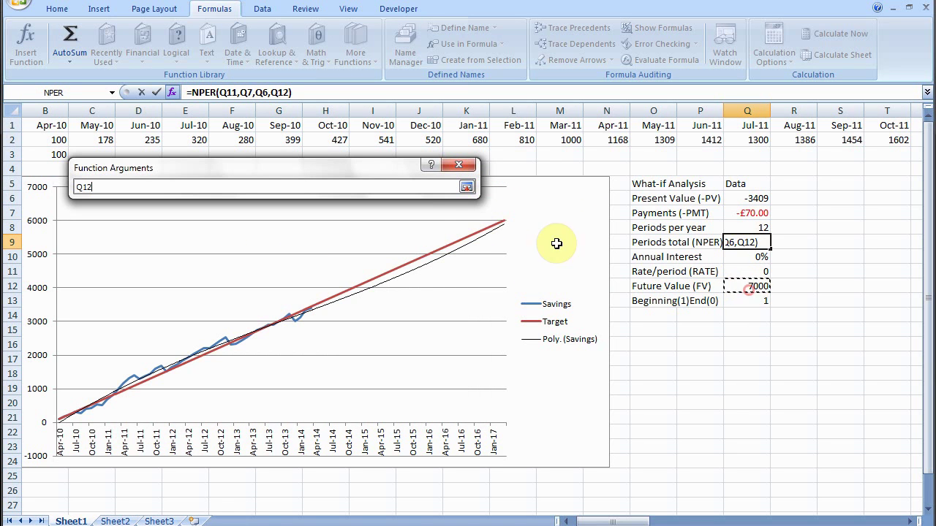
pyautogui.click(466, 188)
pyautogui.click(304, 272)
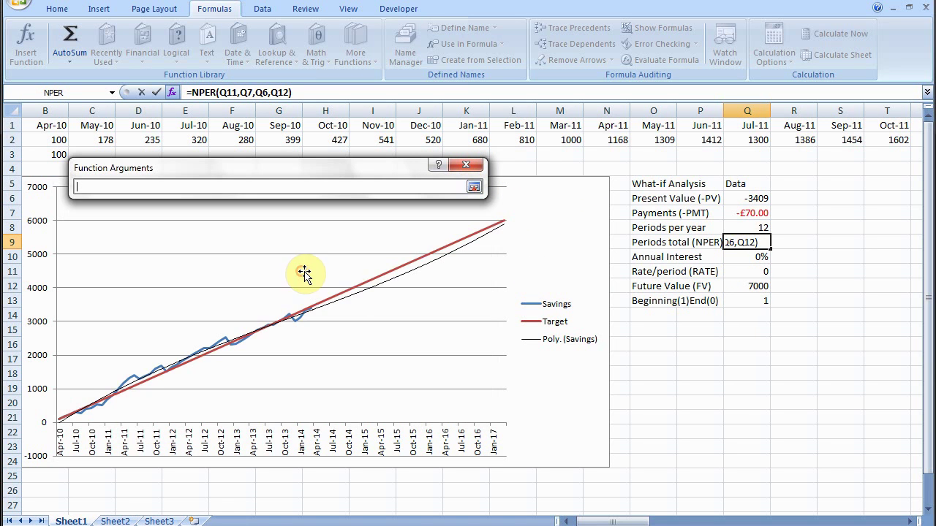
pyautogui.click(740, 301)
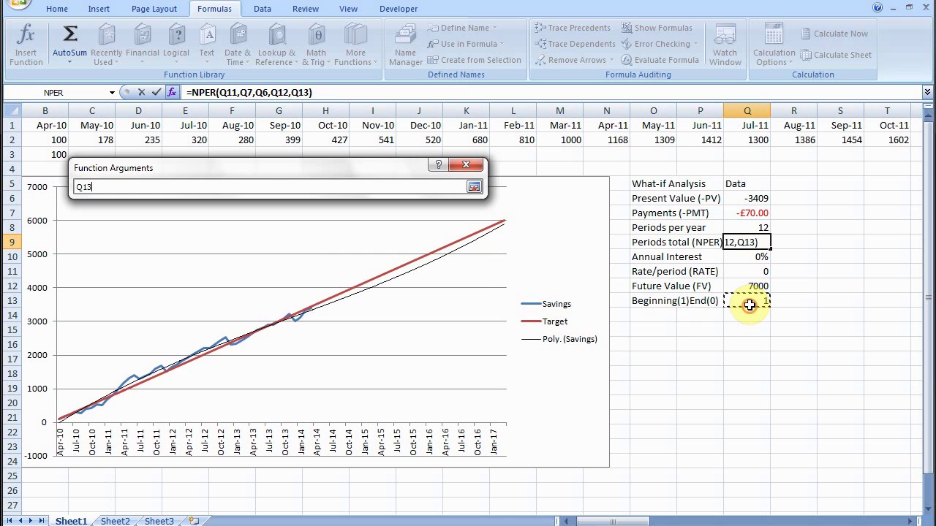
pyautogui.click(473, 186)
pyautogui.click(412, 391)
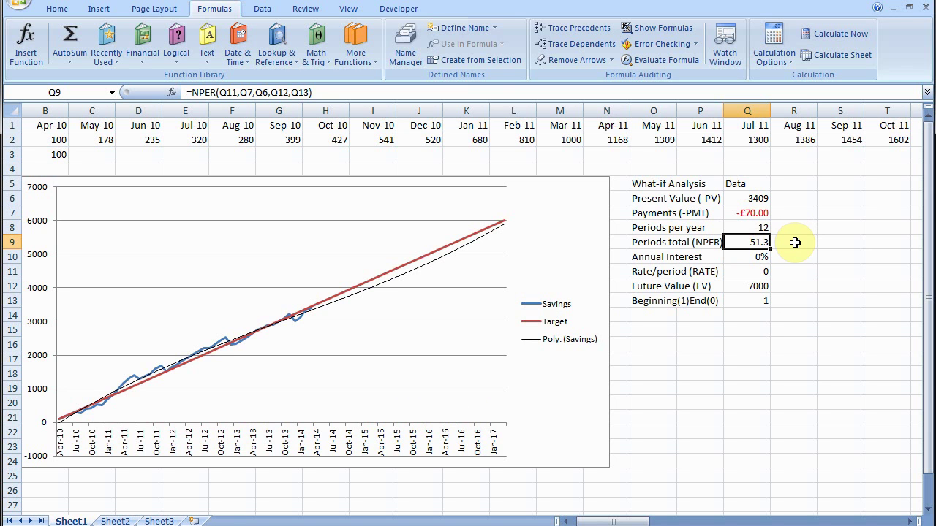
# Set the annual interest in cell Q10 to 3%
pyautogui.press('Down')
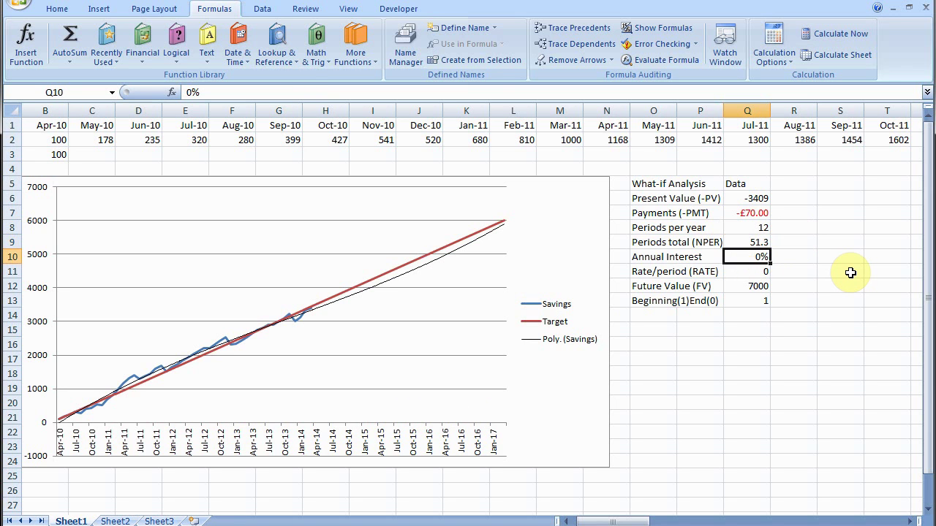
pyautogui.write('3')
pyautogui.press('Tab')
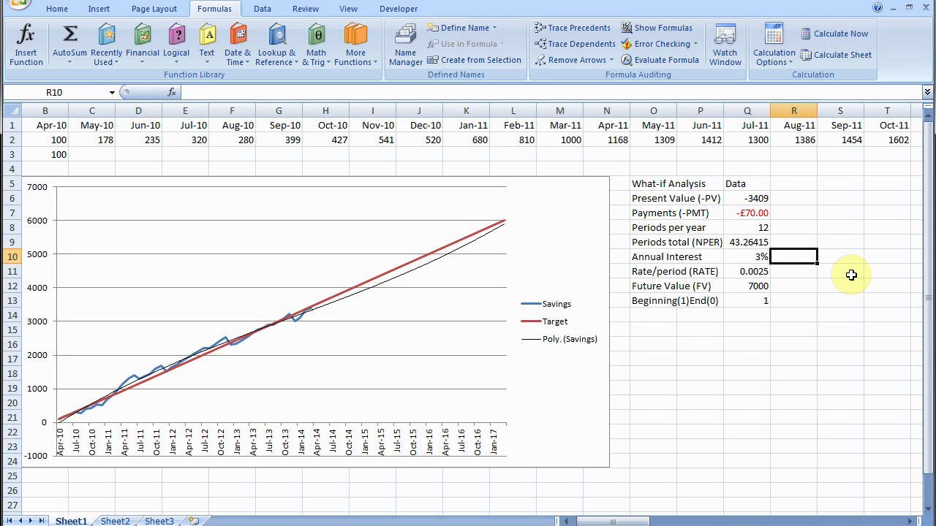
# Set the total periods in cell Q9 to 36 and the payment in cell Q7 to -80
pyautogui.click(743, 242)
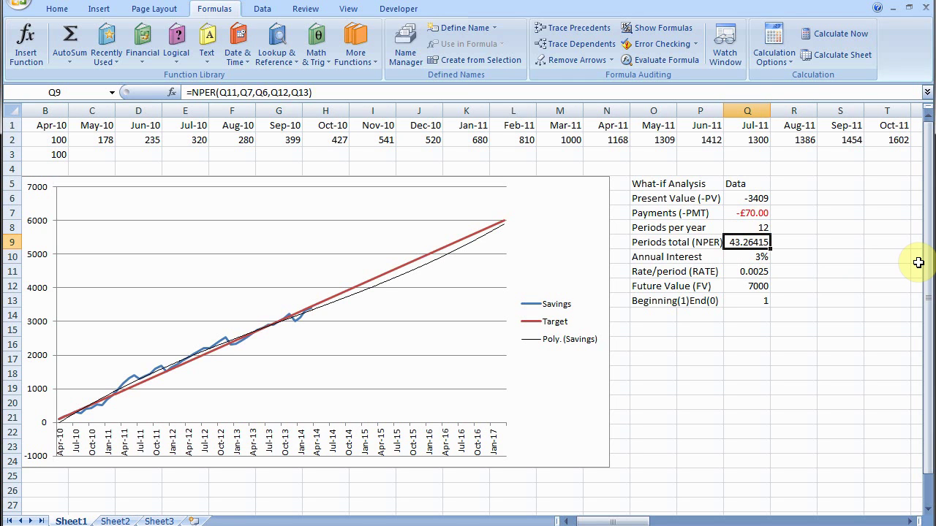
pyautogui.write('36')
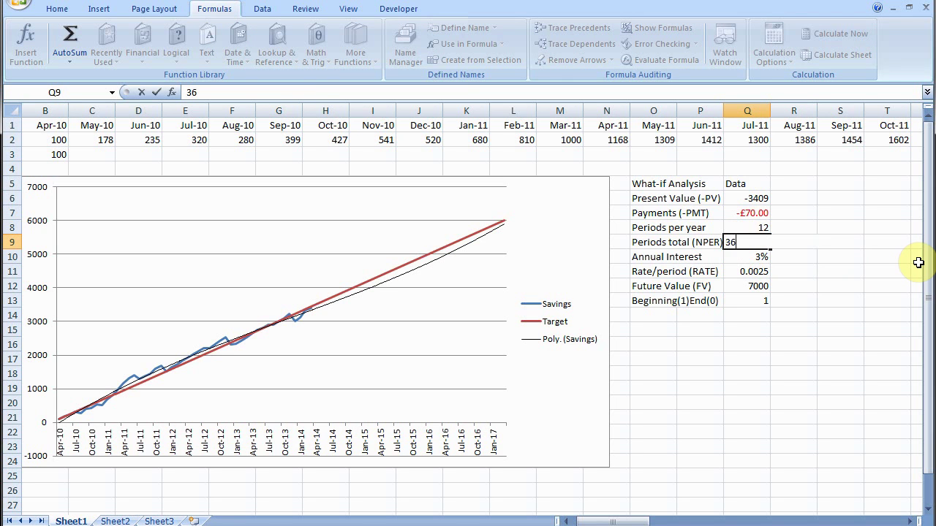
pyautogui.press('Tab')
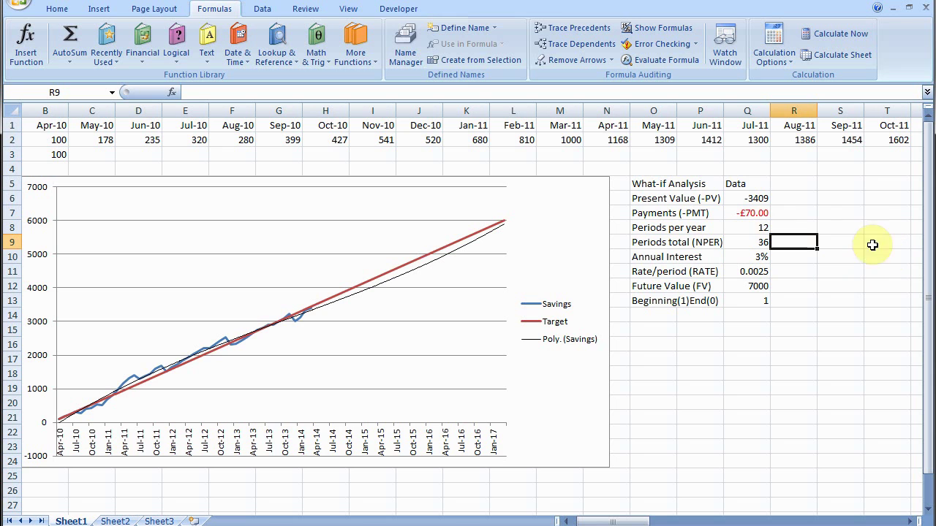
pyautogui.click(752, 213)
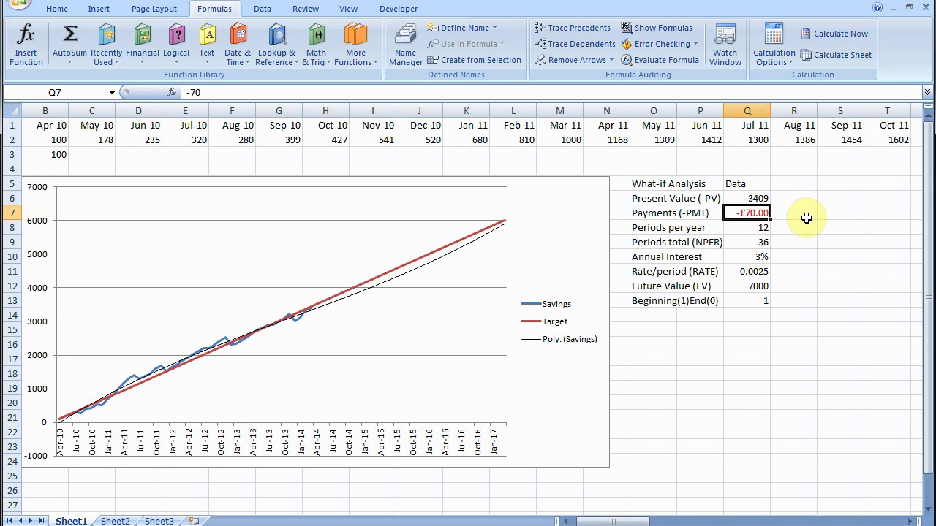
pyautogui.write('8')
pyautogui.press('BackSpace')
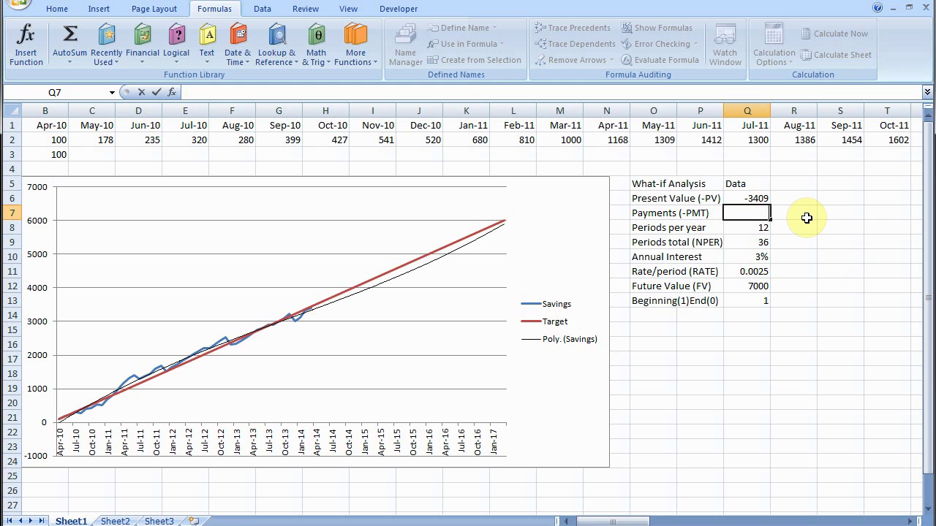
pyautogui.write('-80')
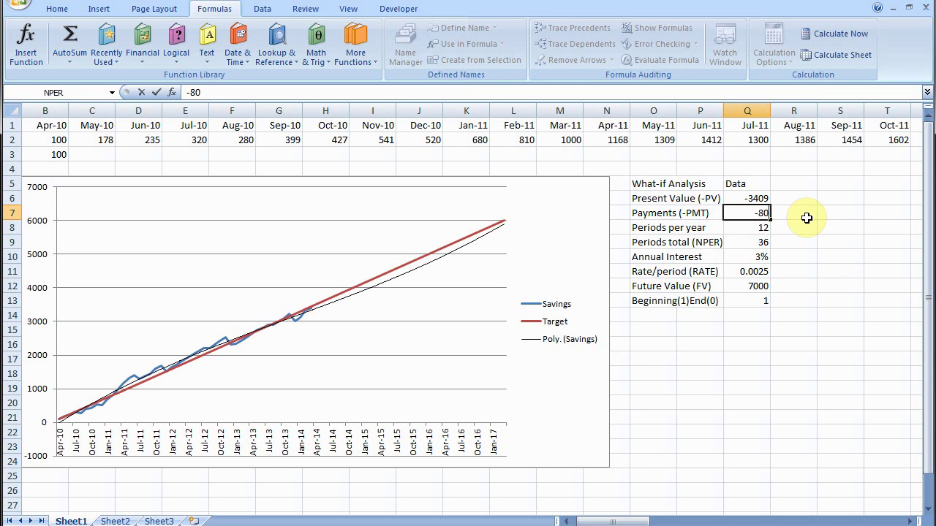
pyautogui.click(806, 218)
# Replace the future value in cell Q12 with the FV financial function, using cell Q11 as its Rate argument
pyautogui.click(764, 290)
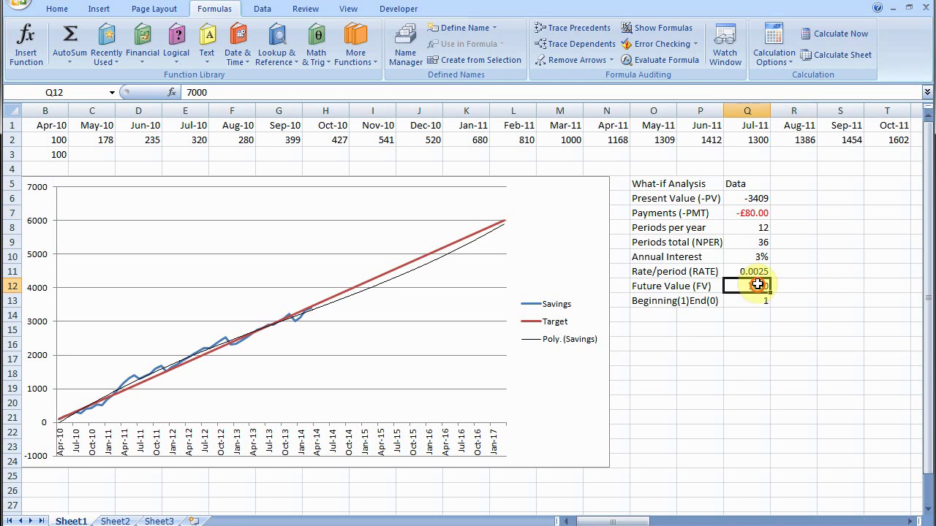
pyautogui.press('BackSpace')
pyautogui.click(817, 287)
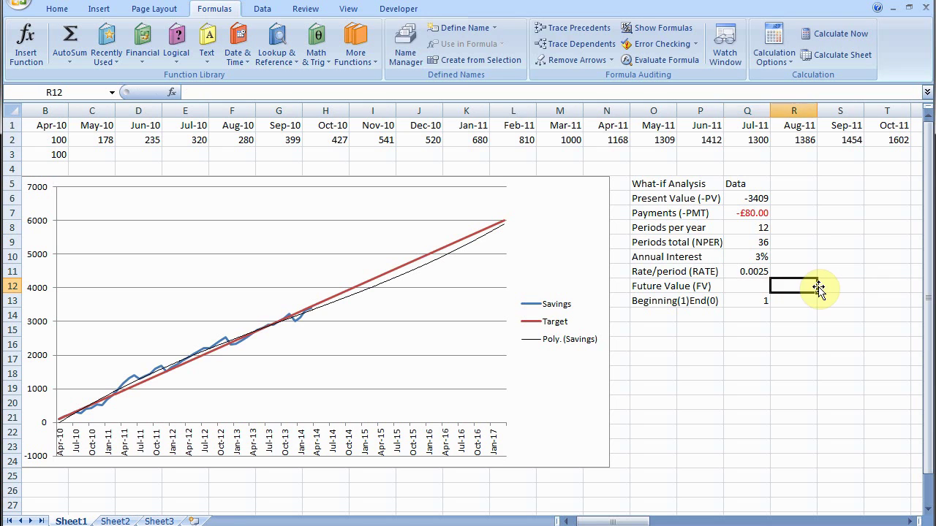
pyautogui.click(741, 289)
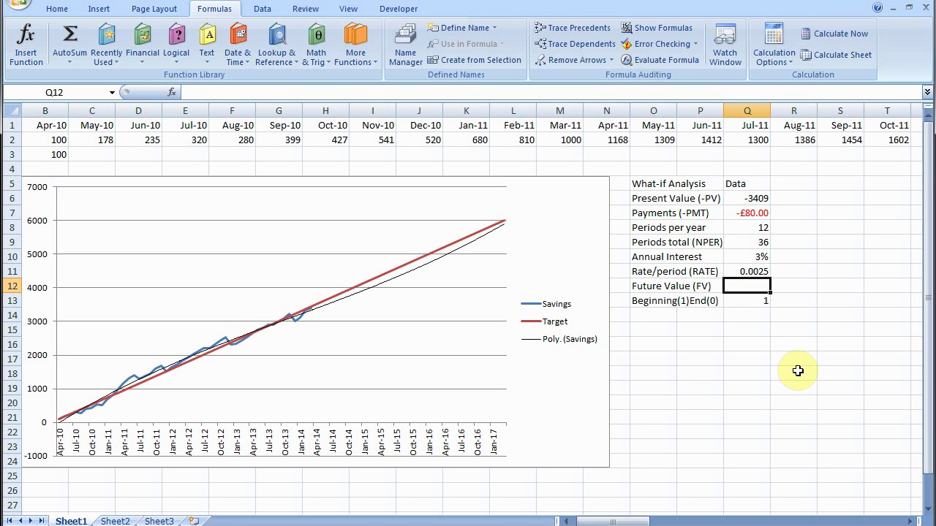
pyautogui.click(141, 62)
pyautogui.moveTo(237, 182); pyautogui.dragTo(242, 356)
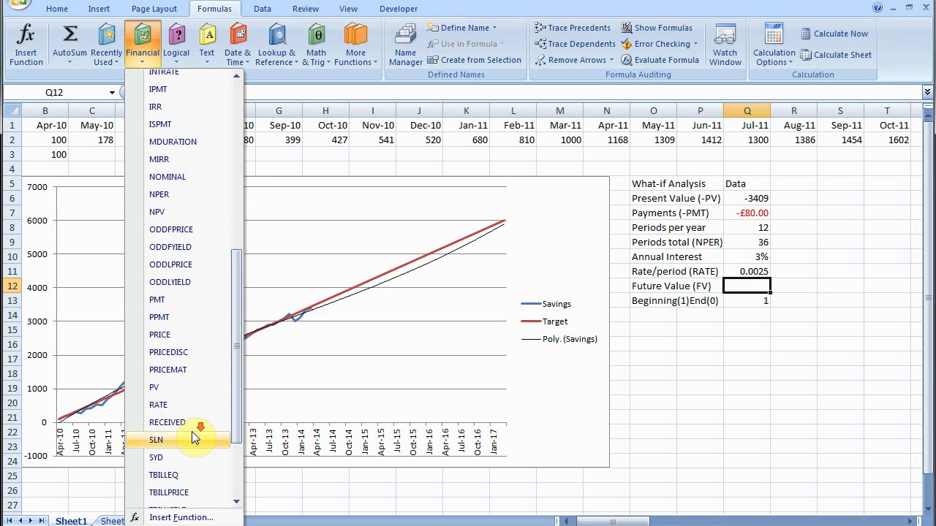
pyautogui.scroll(3, 196, 356)
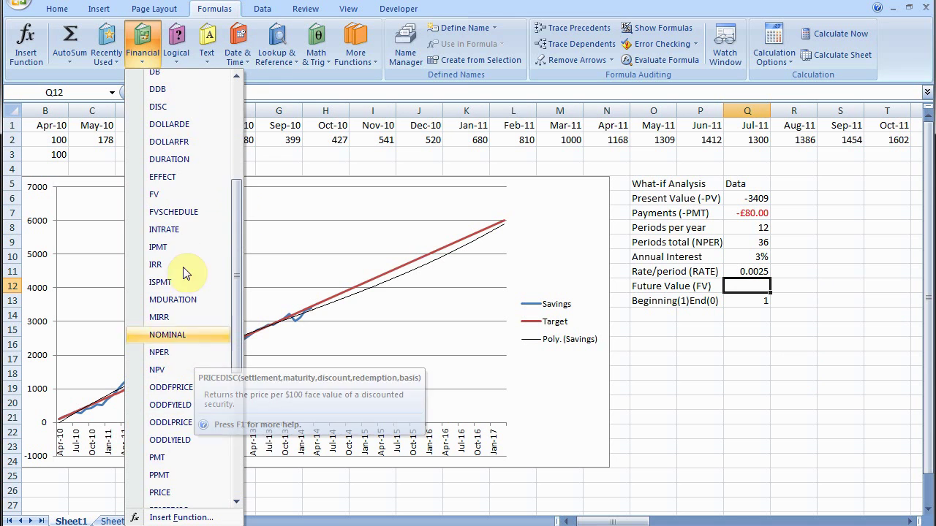
pyautogui.click(154, 194)
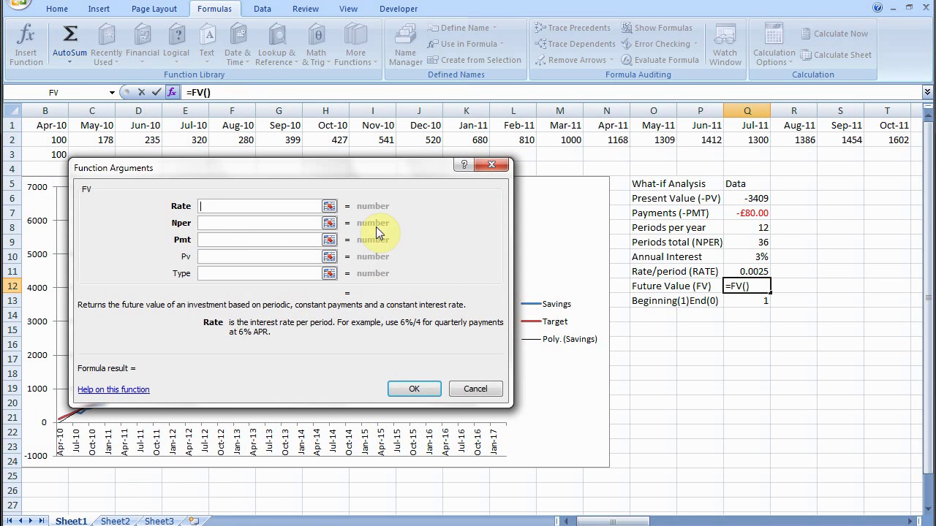
pyautogui.click(755, 271)
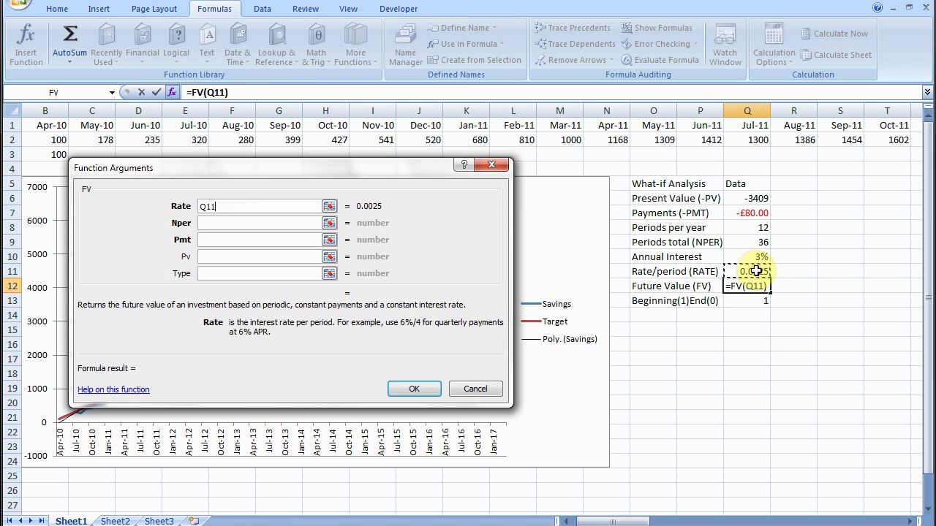
# Use cell Q9 as the Nper argument and cell Q7 as the Pmt argument of the FV function
pyautogui.click(328, 224)
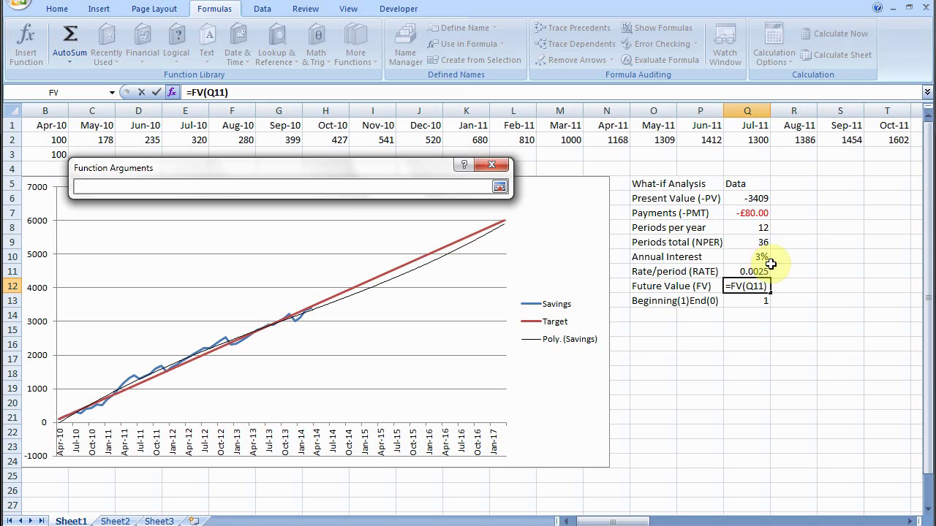
pyautogui.click(760, 242)
pyautogui.click(500, 187)
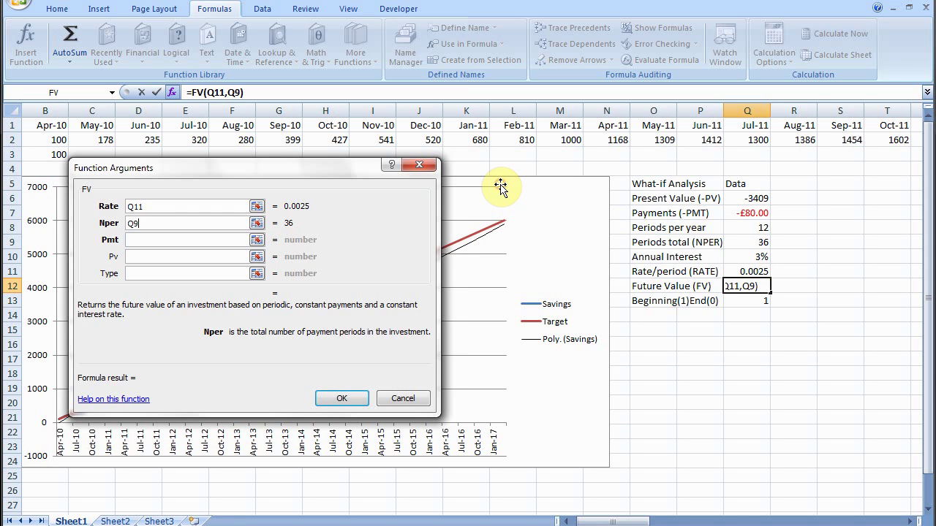
pyautogui.click(257, 242)
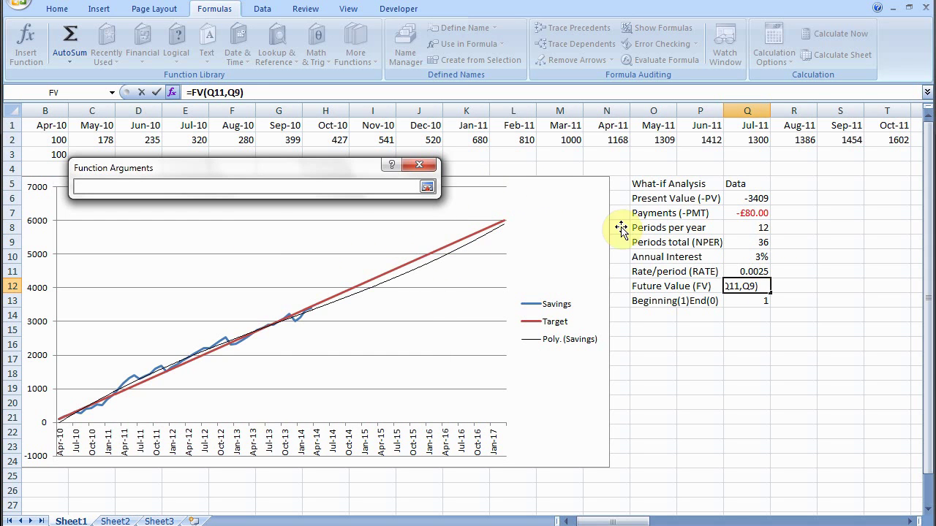
pyautogui.click(744, 215)
pyautogui.click(427, 186)
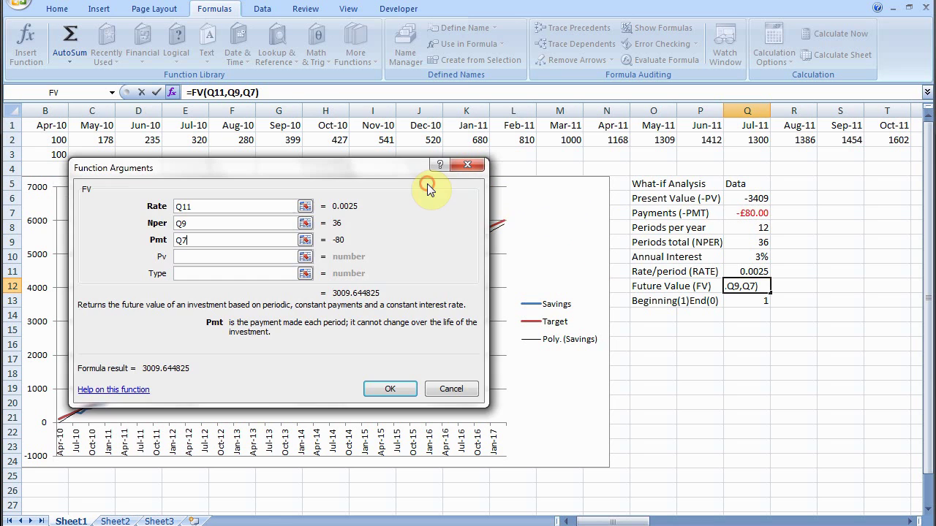
# Use cell Q6 as the Pv argument and cell Q13 as the Type argument, and complete the FV formula in Q12
pyautogui.click(301, 256)
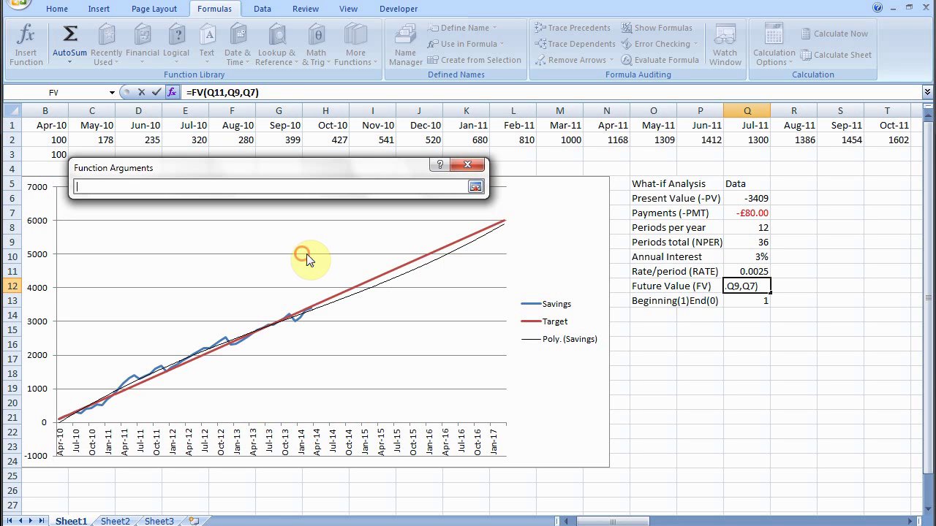
pyautogui.click(749, 199)
pyautogui.click(475, 188)
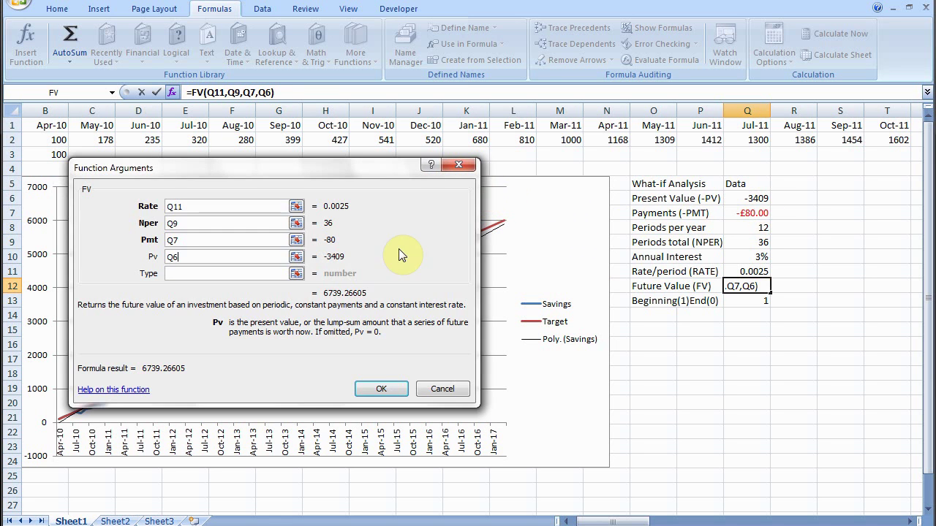
pyautogui.click(296, 273)
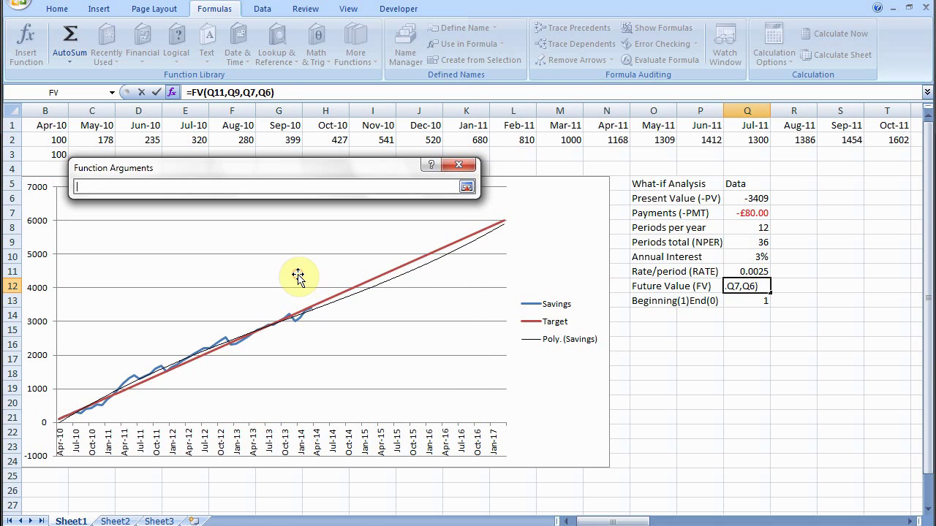
pyautogui.click(750, 302)
pyautogui.click(467, 187)
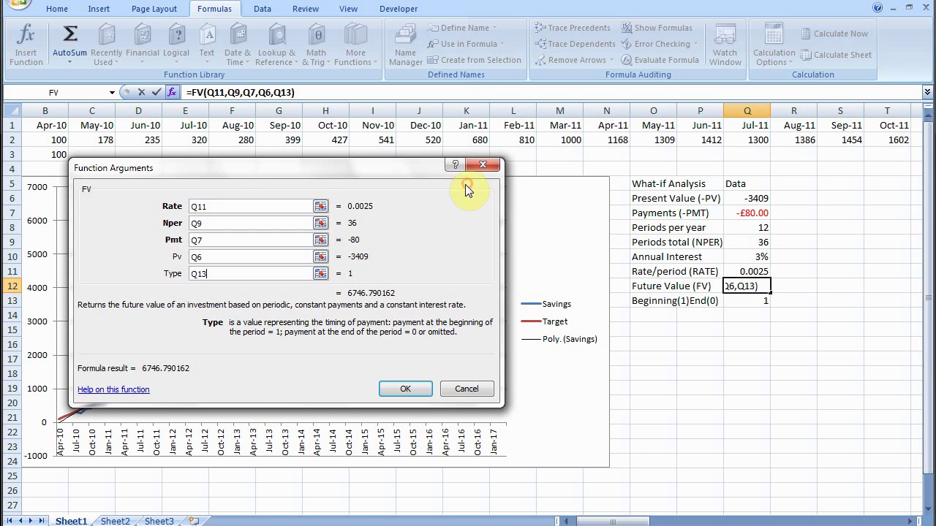
pyautogui.click(405, 389)
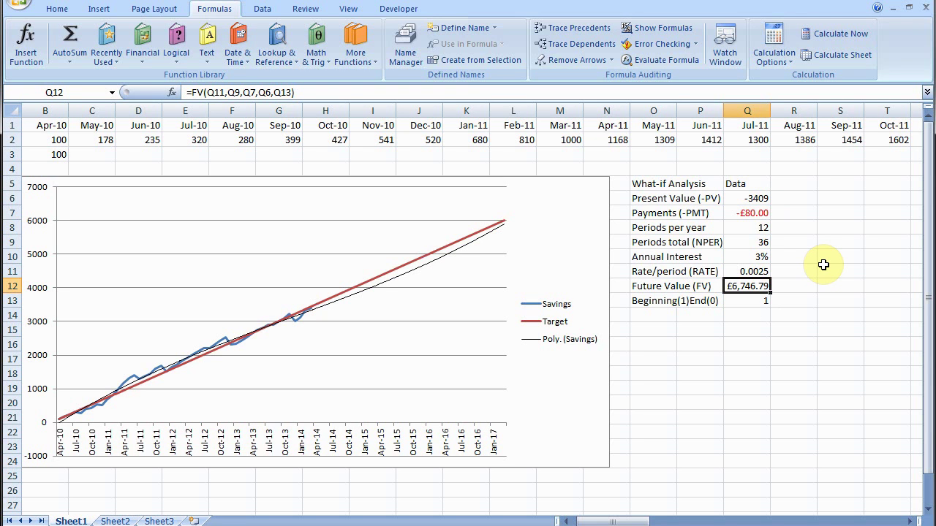
pyautogui.click(661, 330)
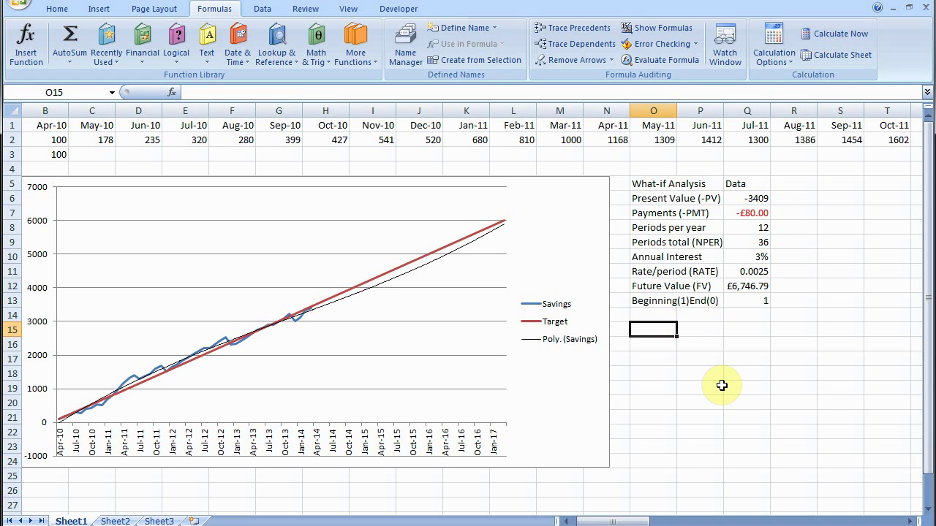